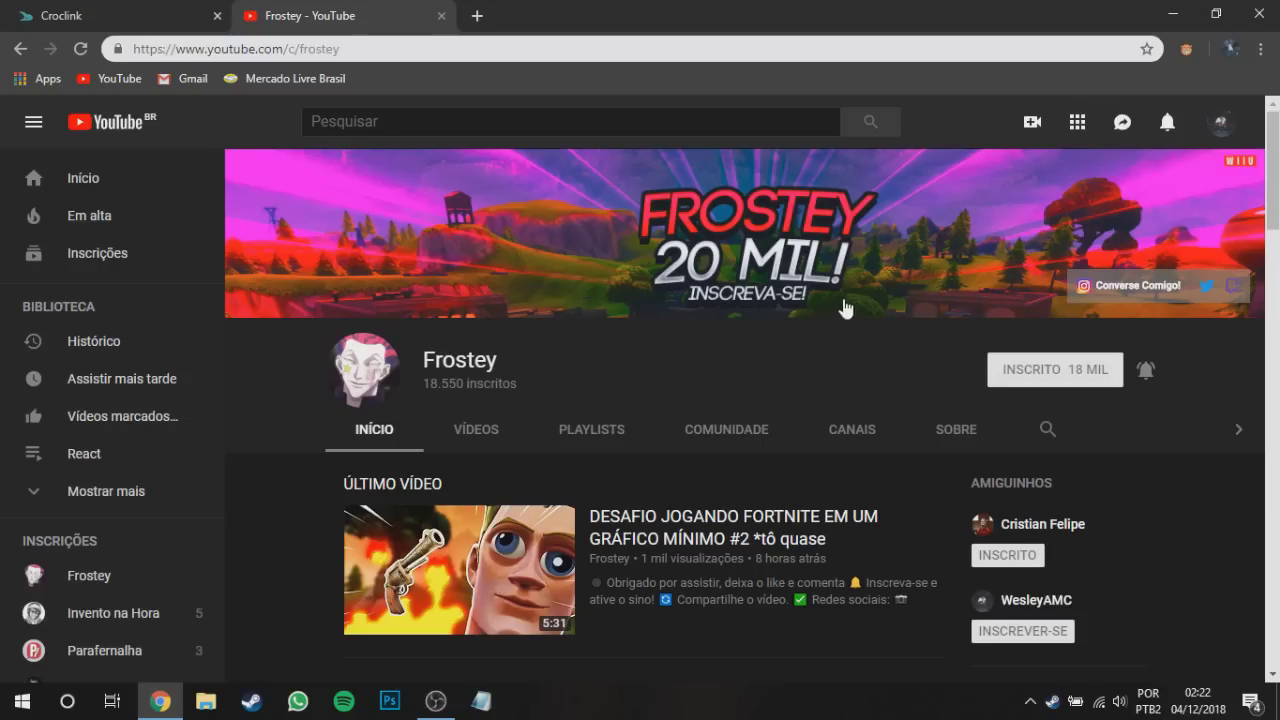
- Reload the Frostey YouTube channel page and close it to finish the subscribe task
{"action": "key", "text": "F5"}
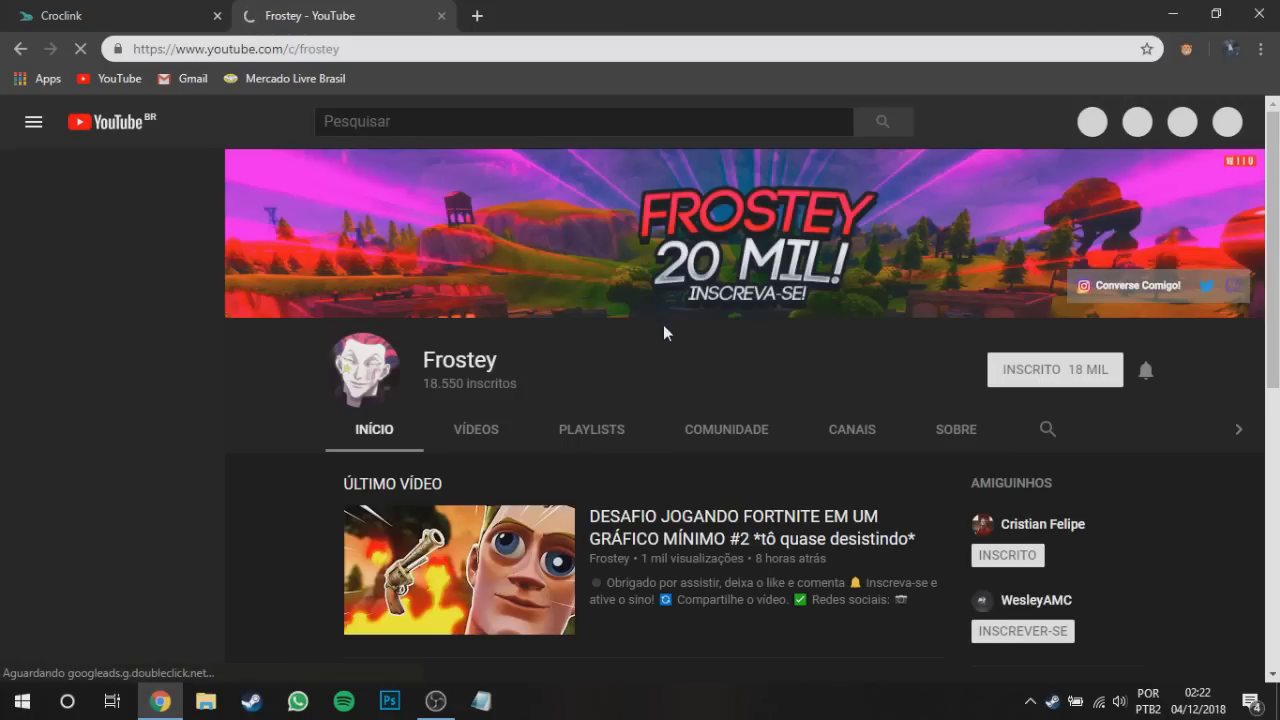
{"action": "scroll", "coordinate": [665, 300], "scroll_direction": "down", "scroll_amount": 3}
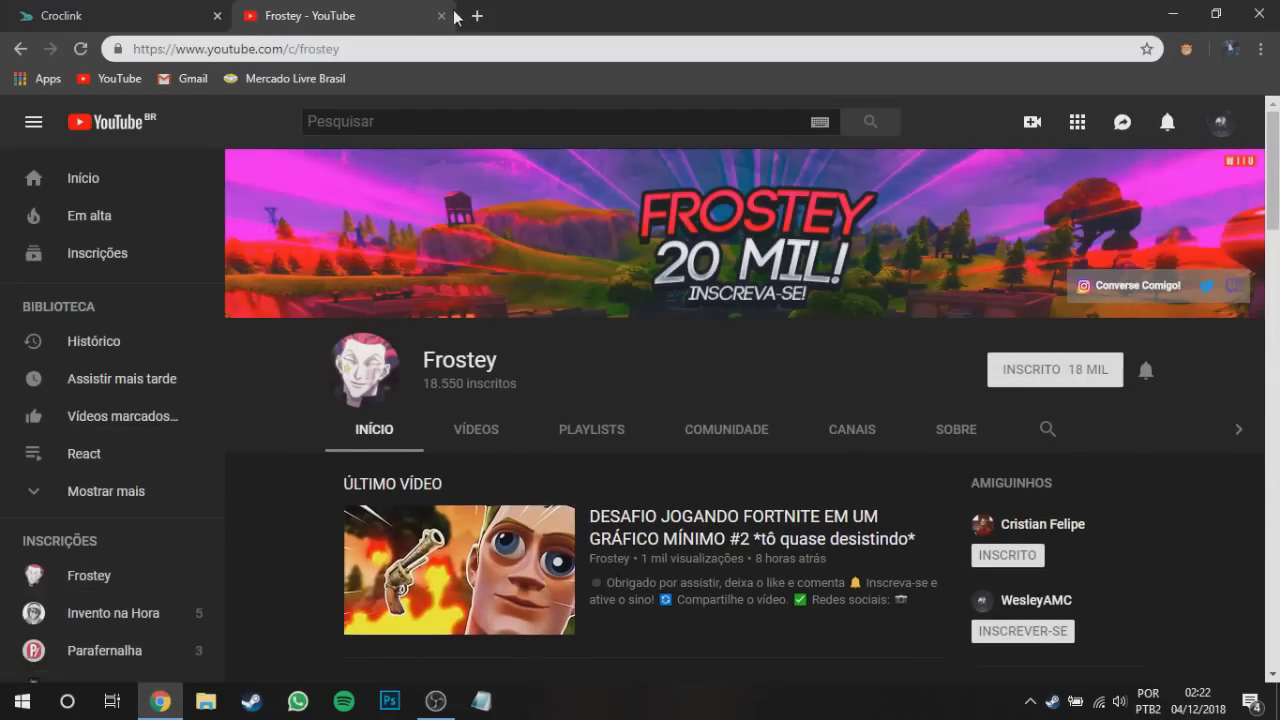
{"action": "left_click", "coordinate": [441, 16]}
- Complete the Watch video task by opening and liking the video, then continue to the unlocked SUPREME PACK V2 link
{"action": "left_click", "coordinate": [755, 568]}
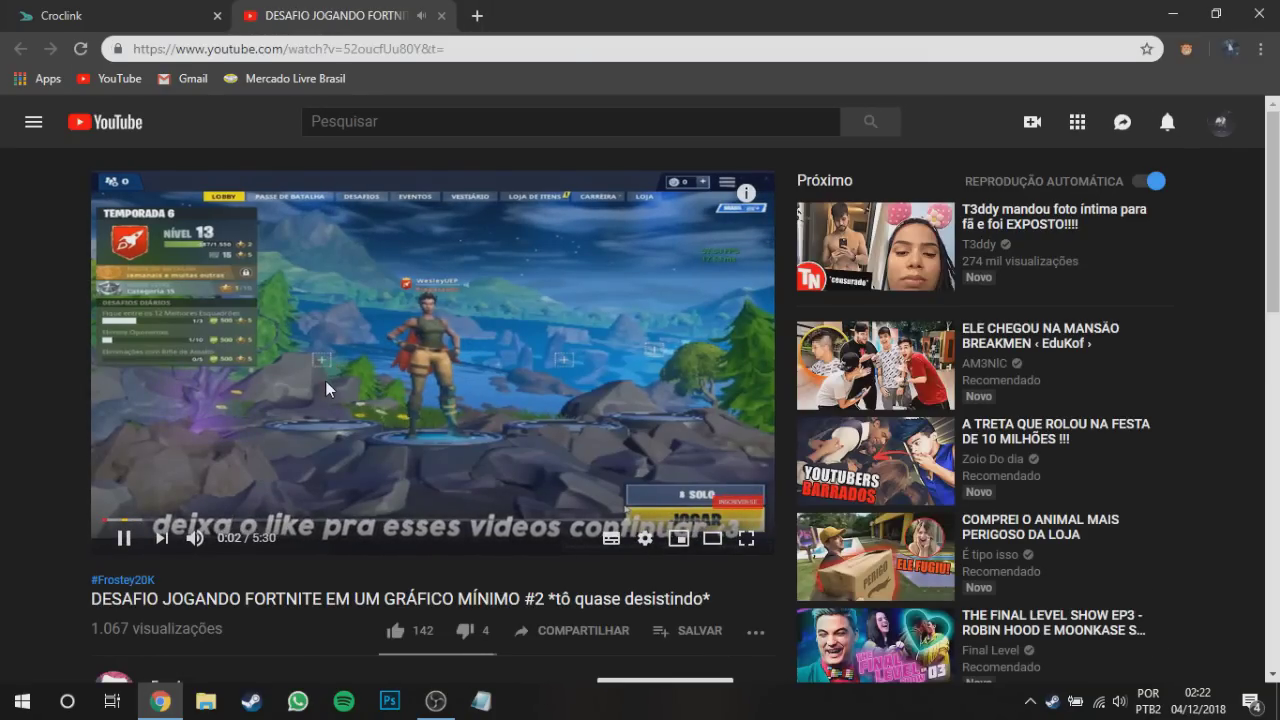
{"action": "scroll", "coordinate": [380, 420], "scroll_direction": "down", "scroll_amount": 2}
{"action": "left_click", "coordinate": [417, 453]}
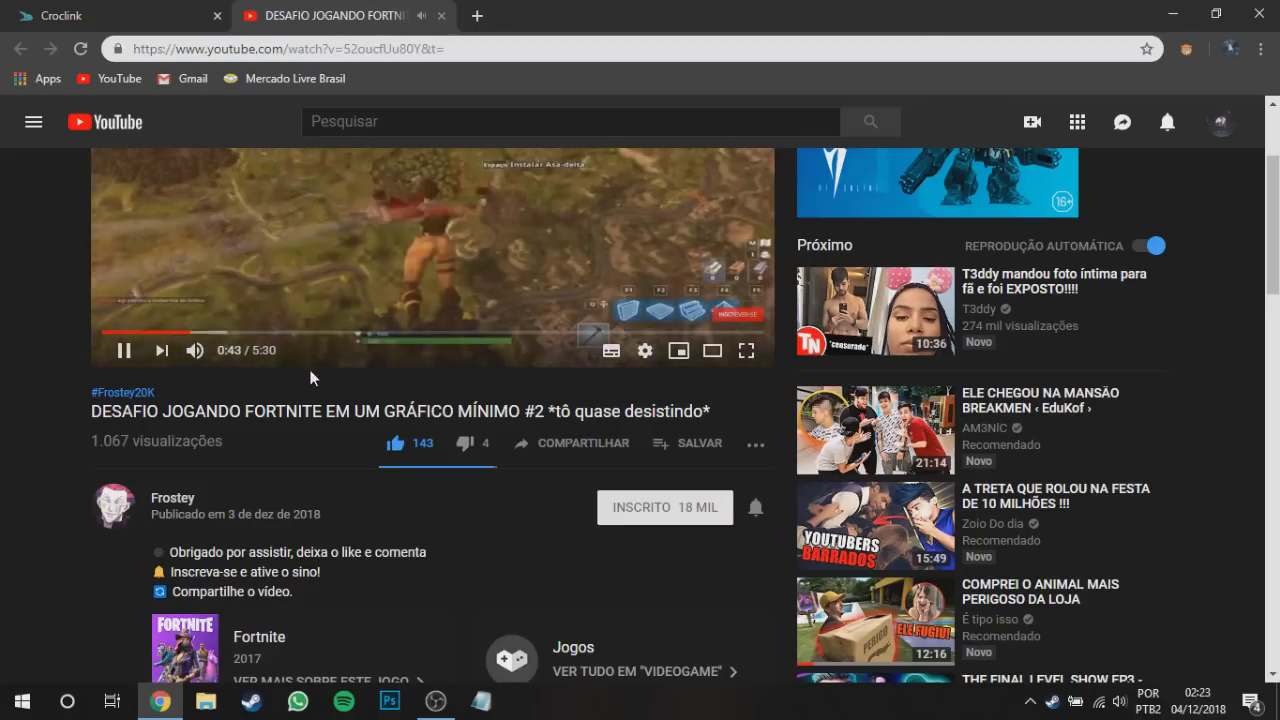
{"action": "left_click", "coordinate": [441, 16]}
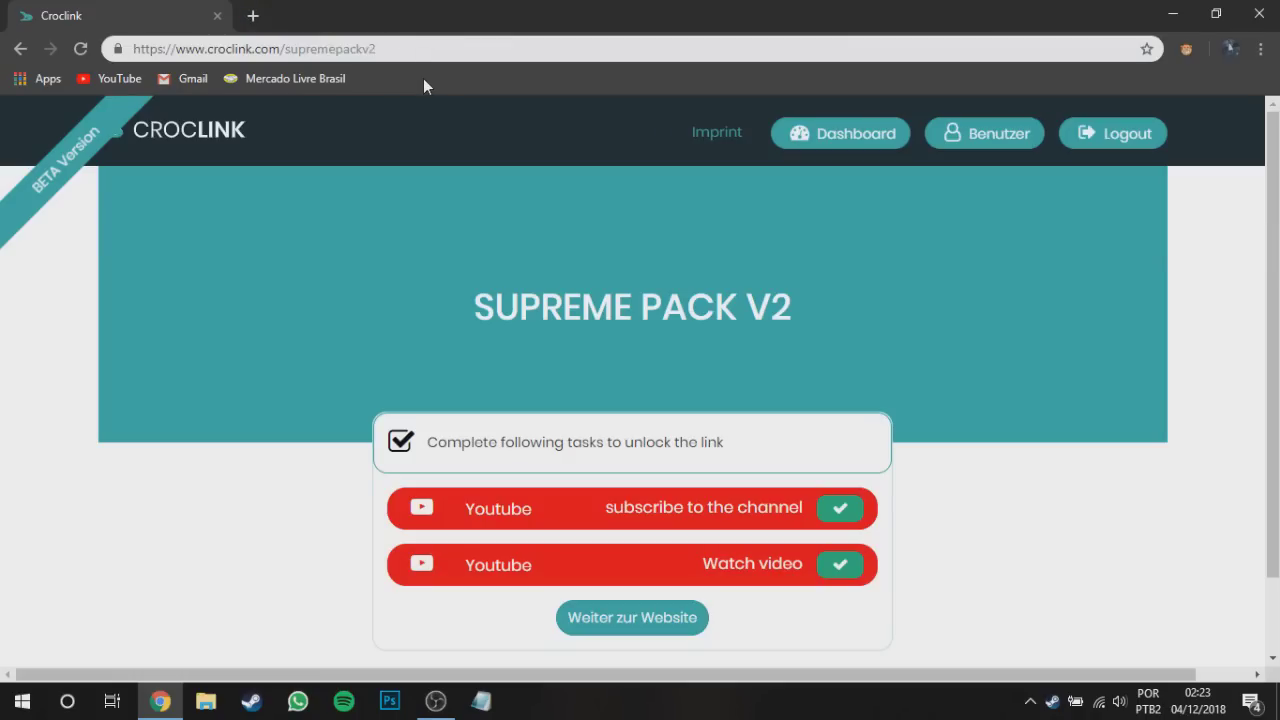
{"action": "left_click", "coordinate": [646, 615]}
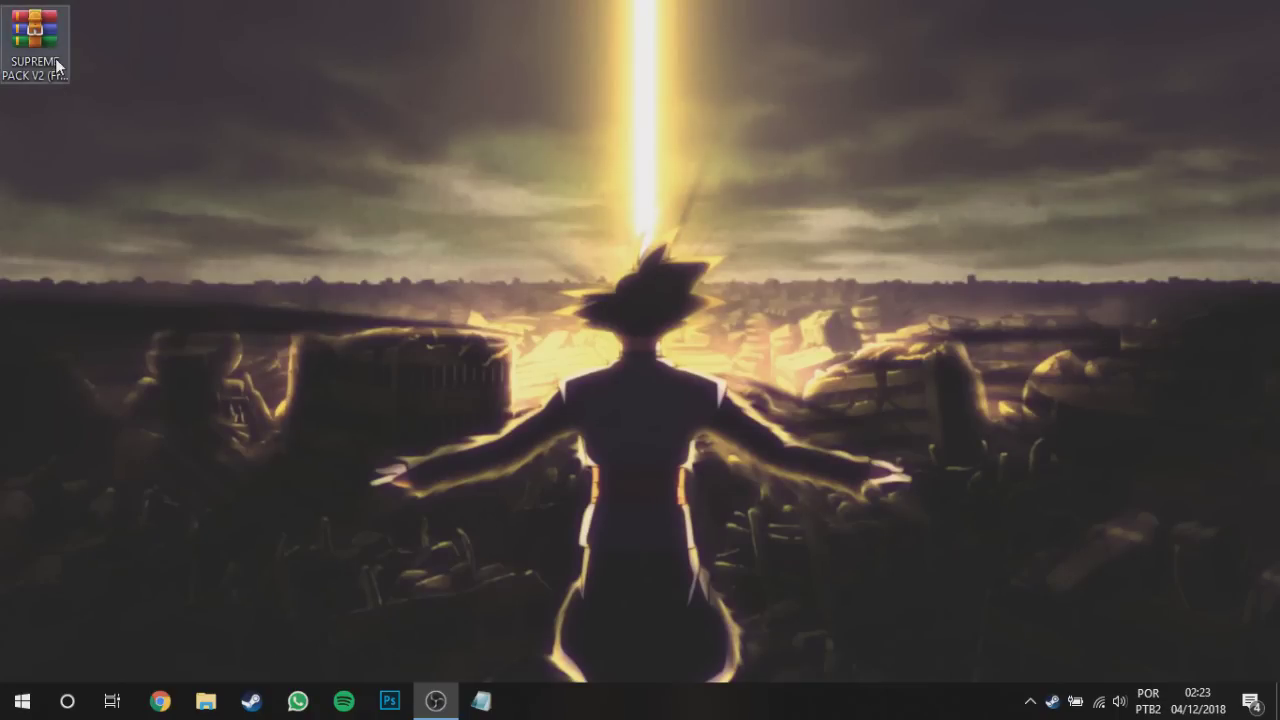
- Extract the SUPREME PACK V2 archive onto the desktop and place the extracted folder beside it near the centre
{"action": "left_click_drag", "start_coordinate": [55, 58], "coordinate": [628, 370]}
{"action": "right_click", "coordinate": [620, 336]}
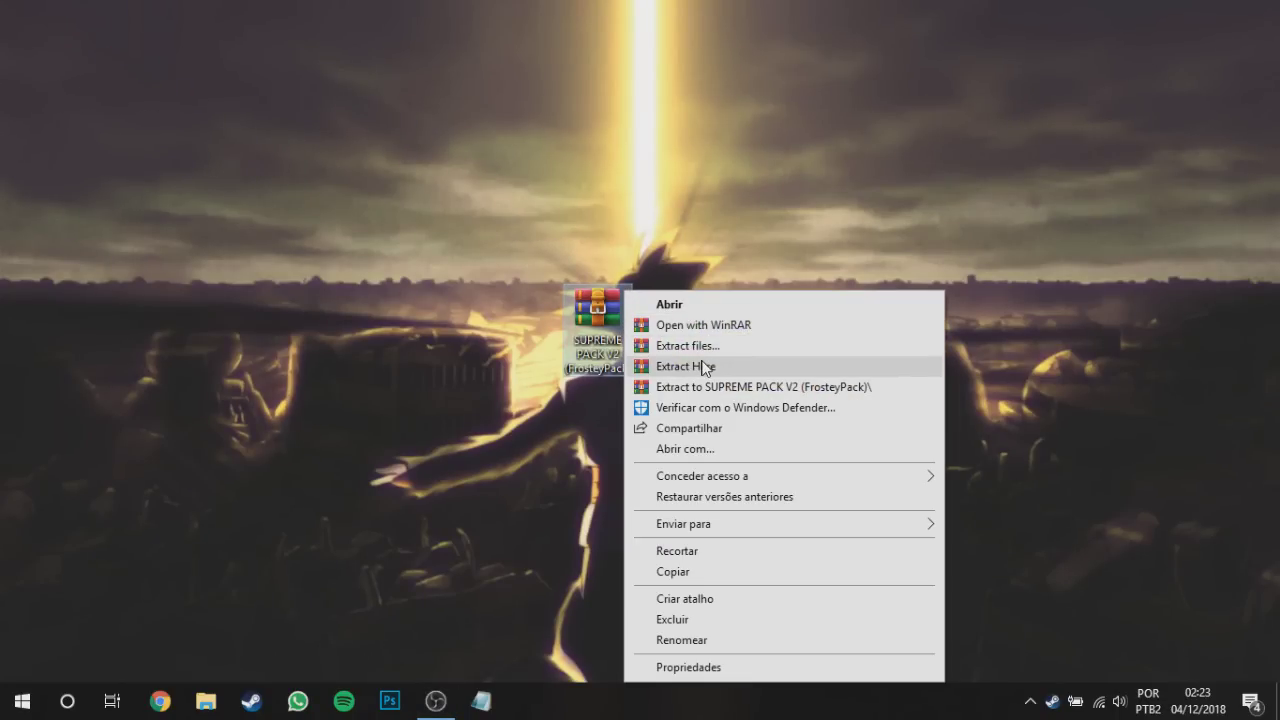
{"action": "left_click", "coordinate": [704, 366]}
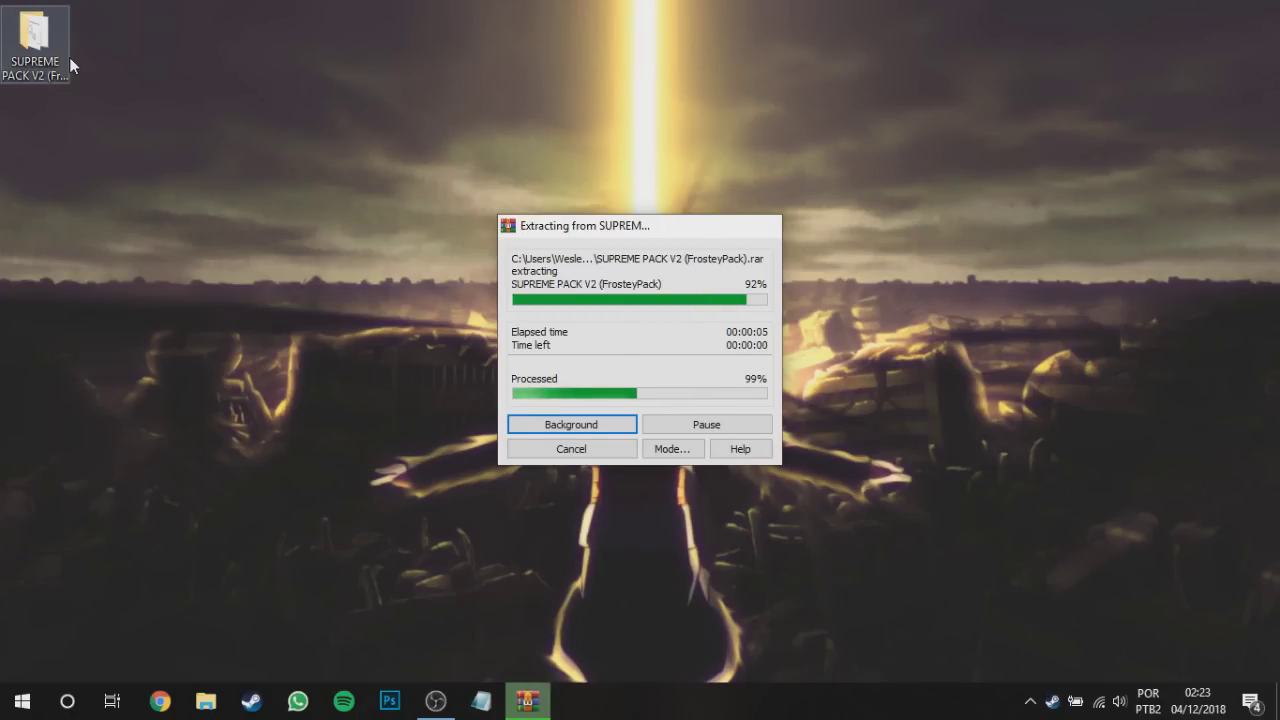
{"action": "left_click_drag", "start_coordinate": [69, 57], "coordinate": [708, 329]}
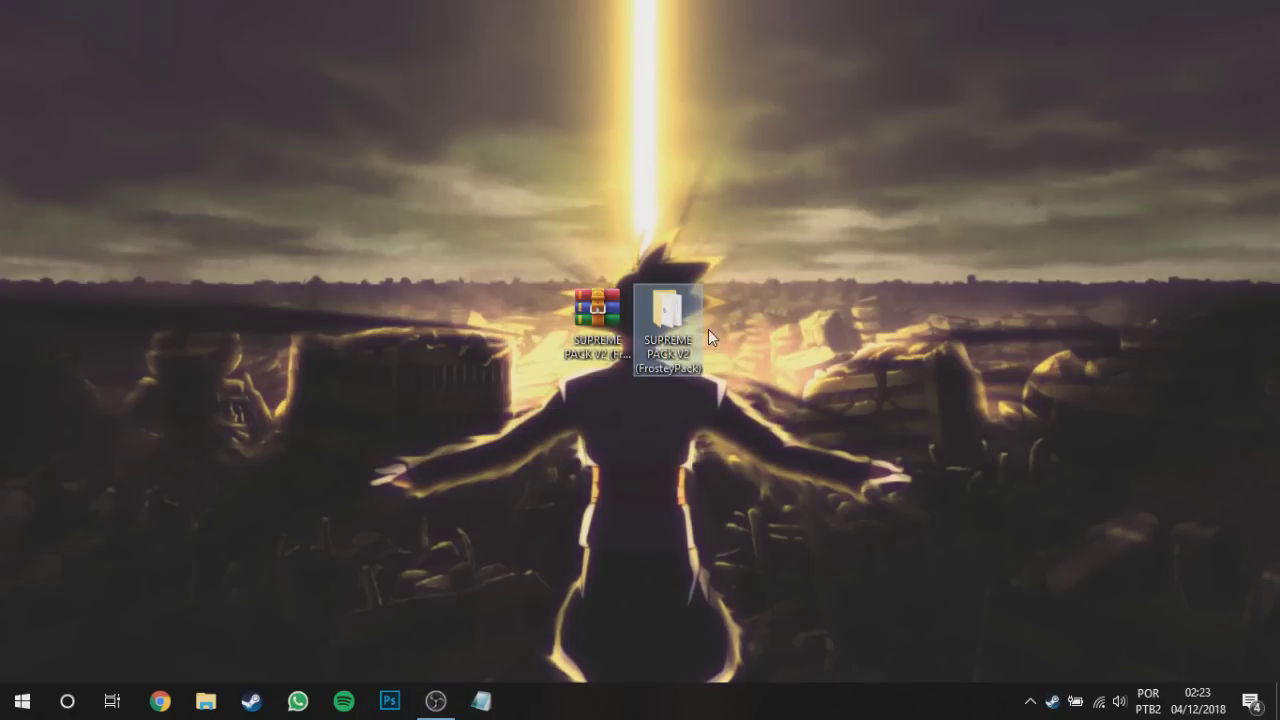
- Open the extracted SUPREME PACK V2 (FrosteyPack) folder and restore its window to a smaller size
{"action": "double_click", "coordinate": [677, 320]}
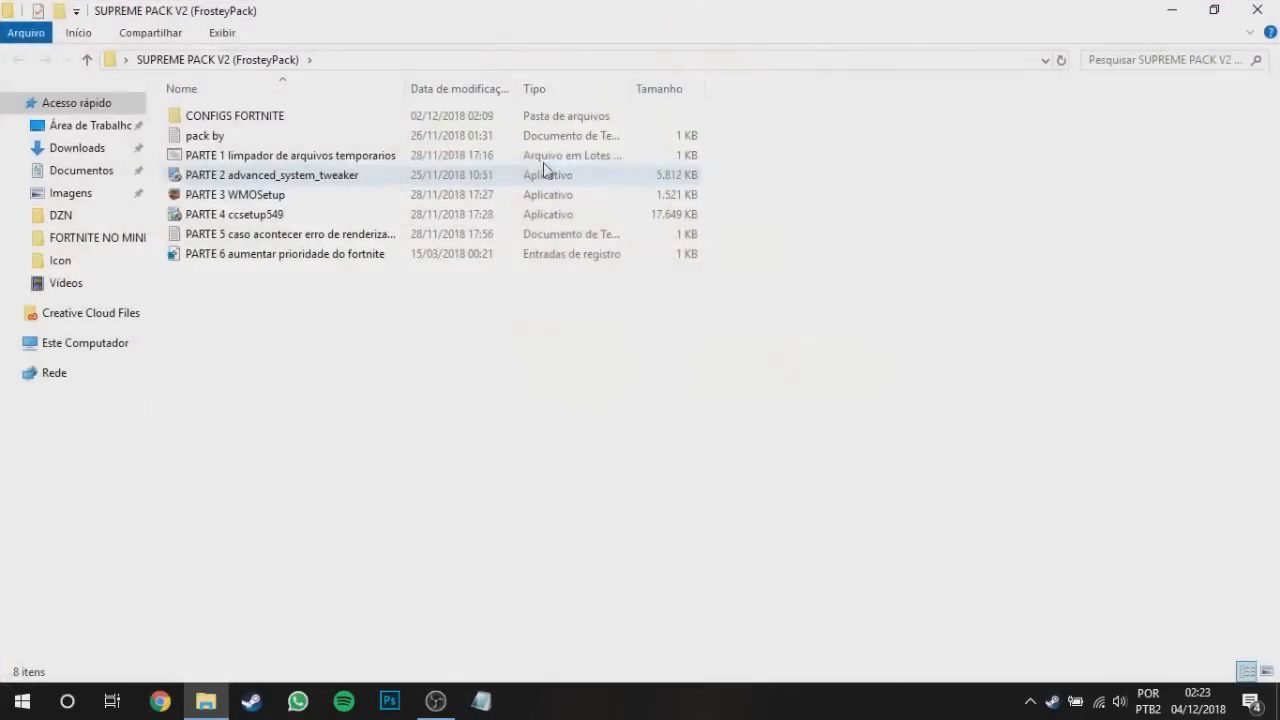
{"action": "double_click", "coordinate": [357, 10]}
{"action": "left_click_drag", "start_coordinate": [580, 420], "coordinate": [570, 290]}
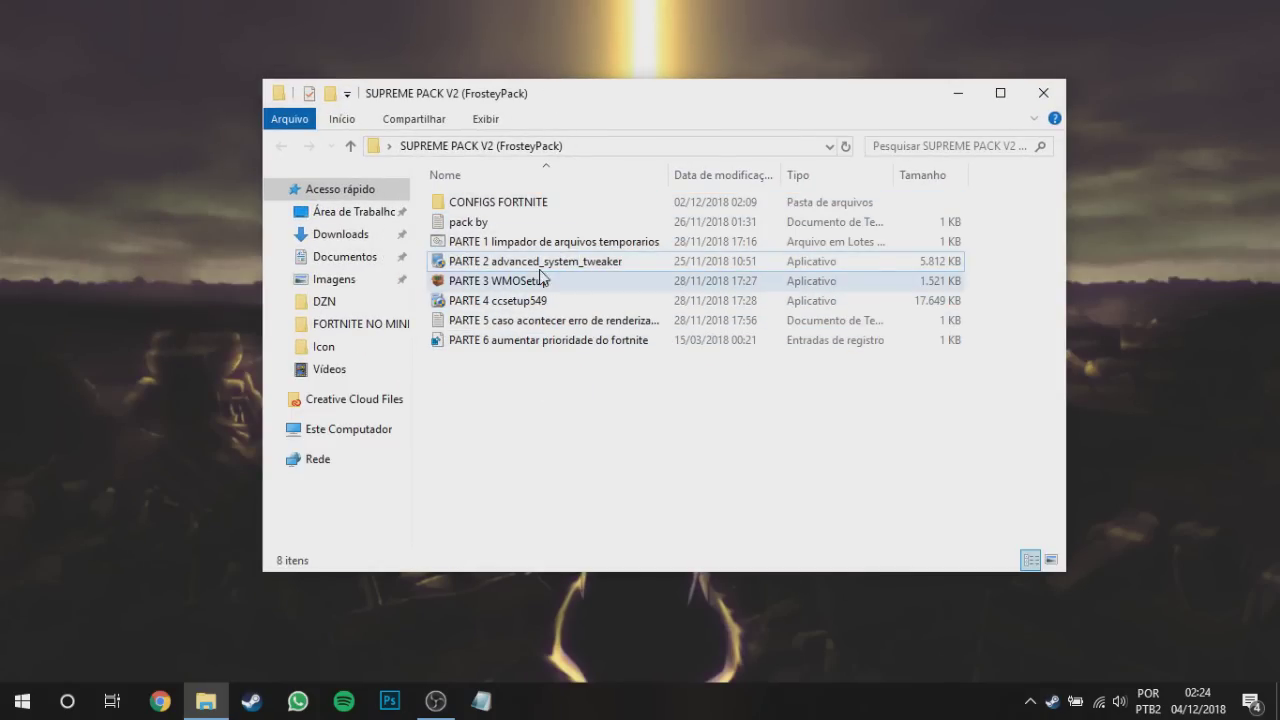
- Run PARTE 1 limpador de arquivos temporarios as administrator and continue past its pause
{"action": "left_click", "coordinate": [520, 243]}
{"action": "right_click", "coordinate": [517, 249]}
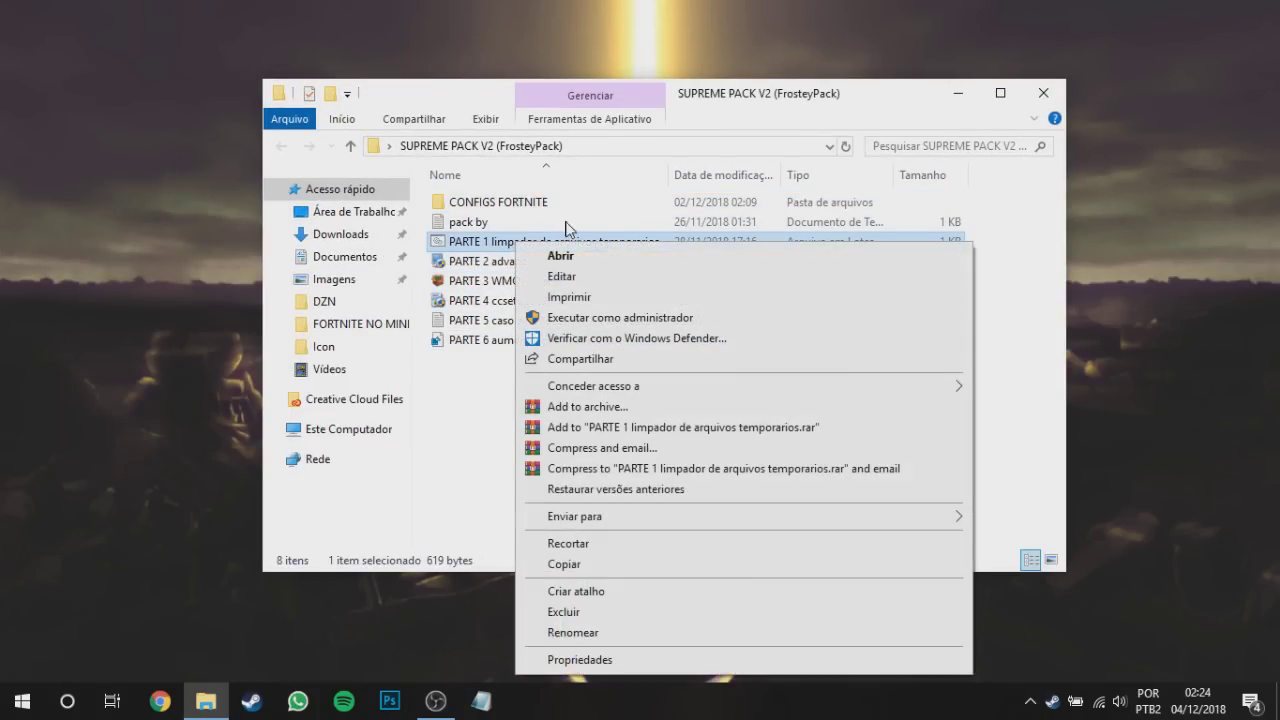
{"action": "left_click", "coordinate": [620, 318]}
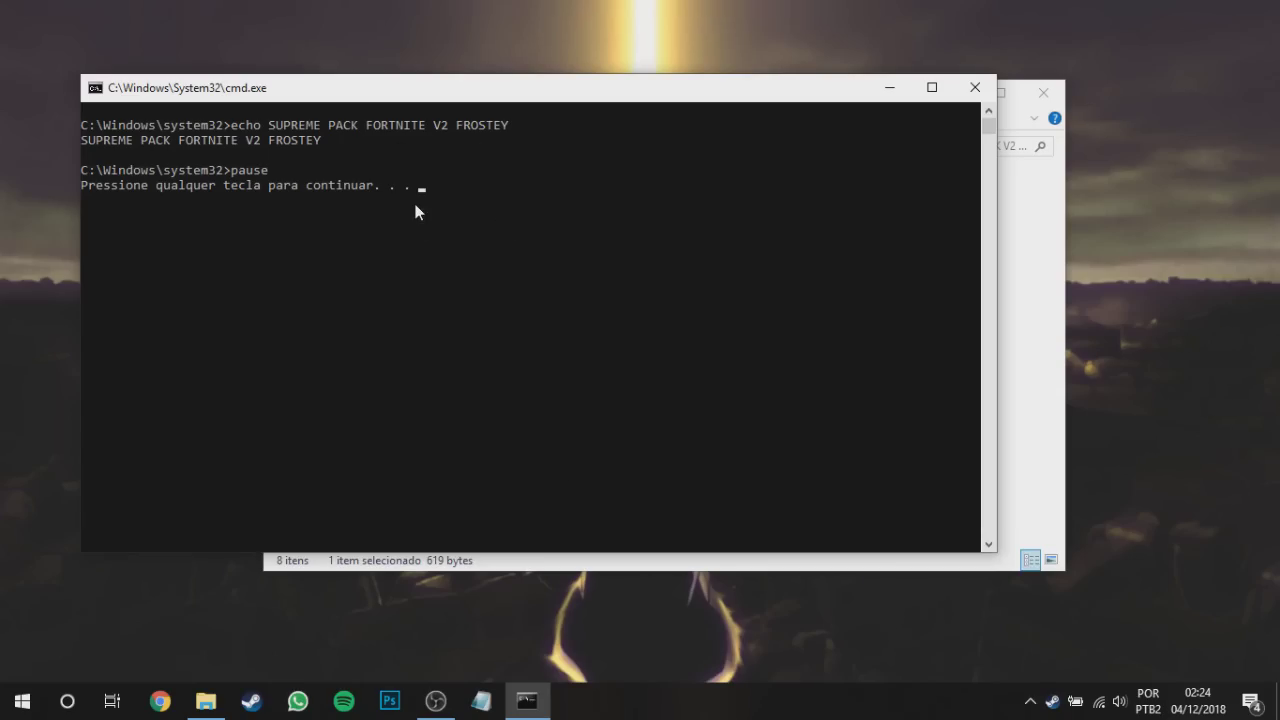
{"action": "key", "text": "Return"}
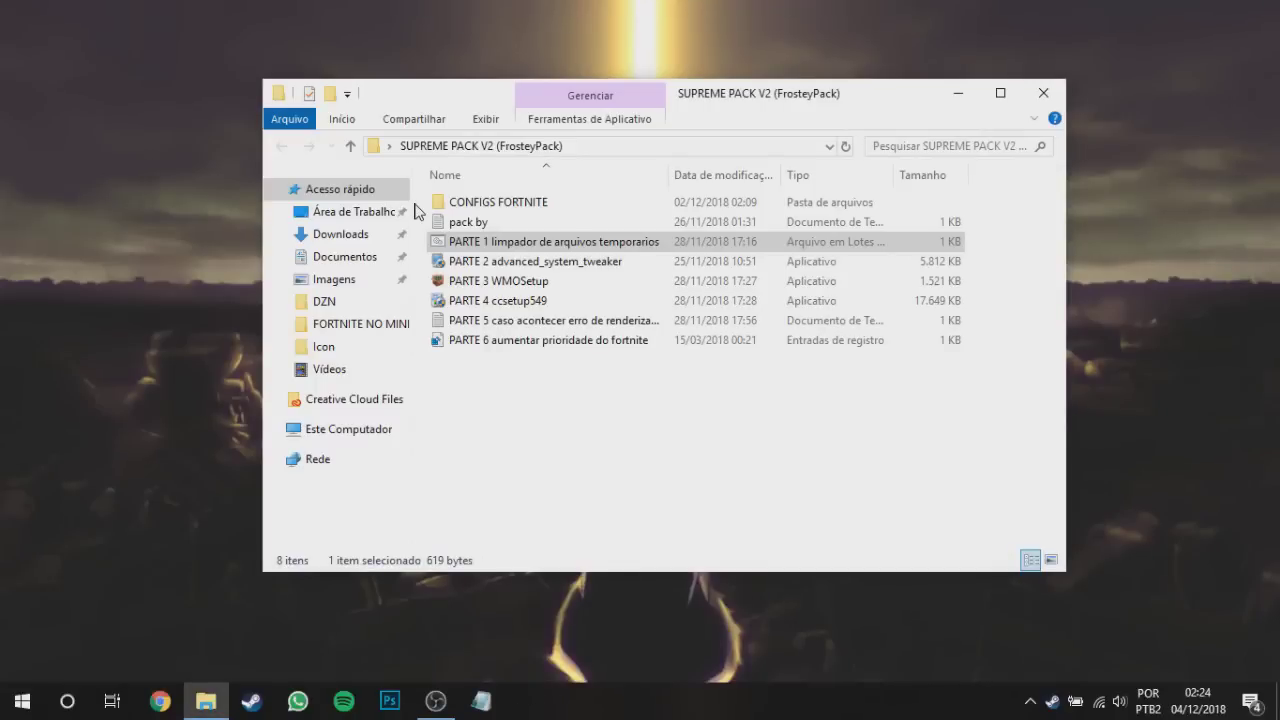
- Install Advanced System Tweaker from PARTE 2 advanced_system_tweaker, making its shortcuts available to all users
{"action": "left_click", "coordinate": [540, 262]}
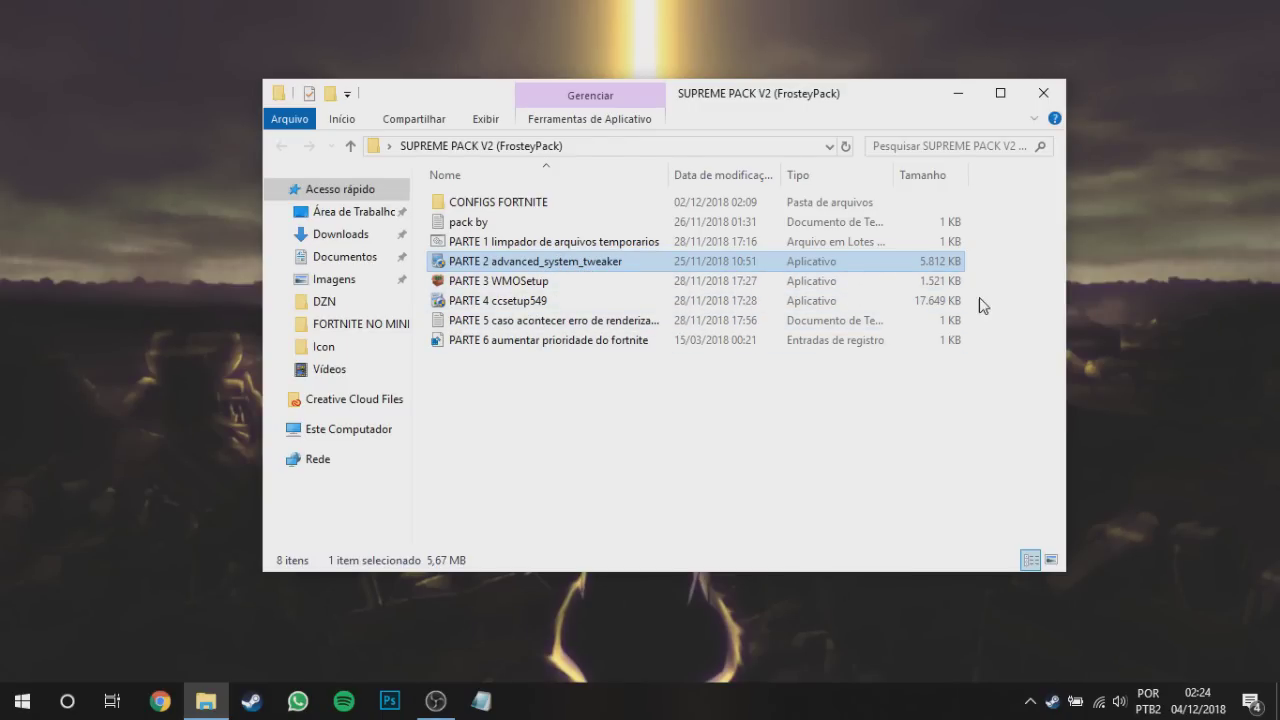
{"action": "left_click_drag", "start_coordinate": [981, 305], "coordinate": [733, 273]}
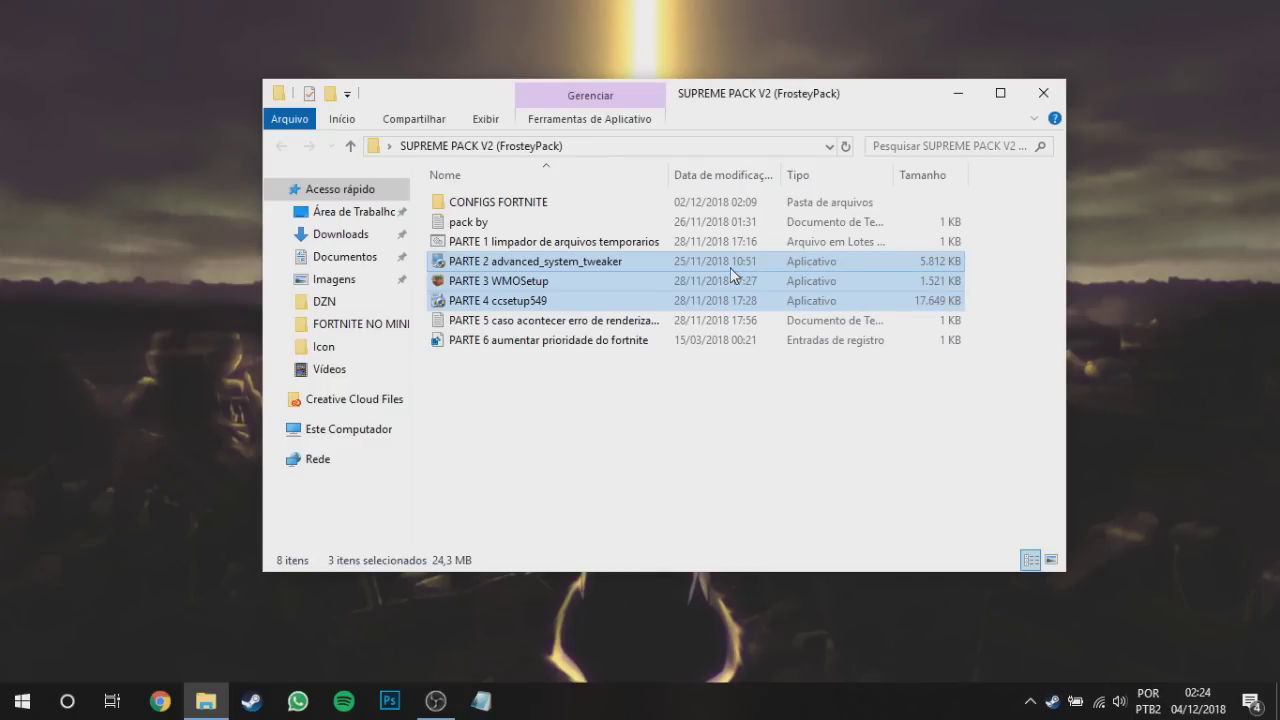
{"action": "double_click", "coordinate": [554, 261]}
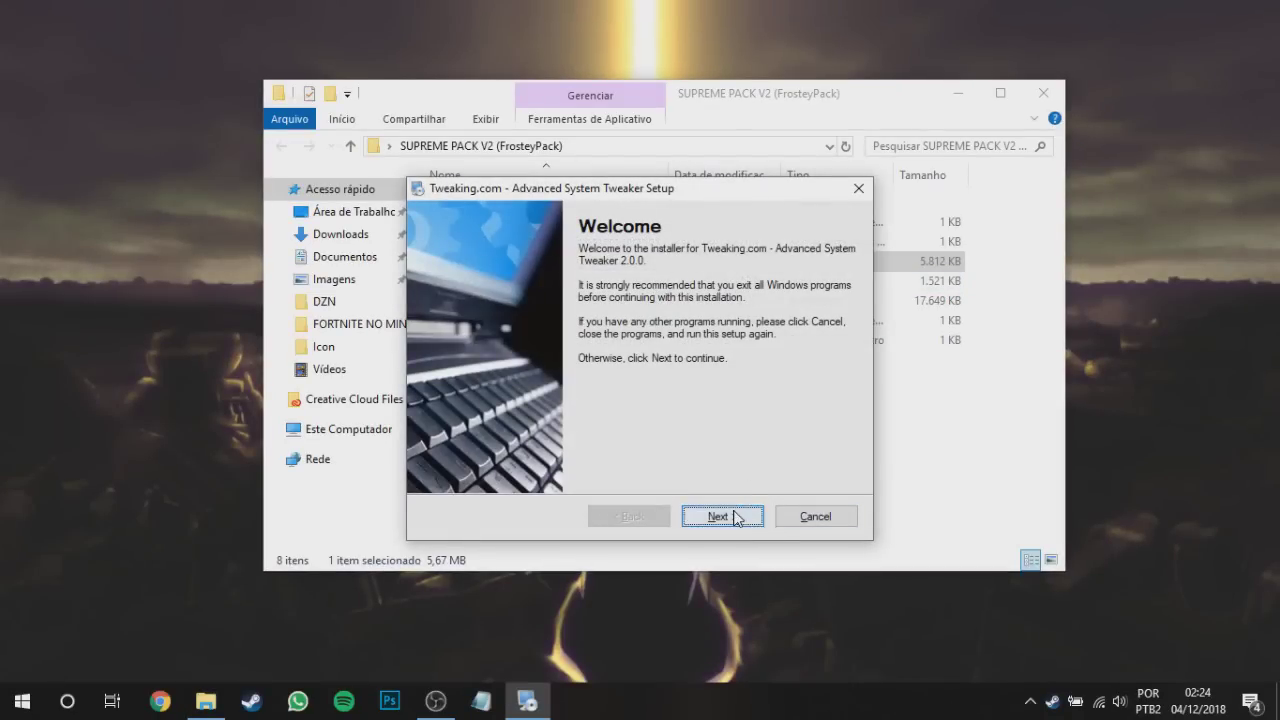
{"action": "left_click", "coordinate": [730, 516]}
{"action": "left_click", "coordinate": [724, 516]}
{"action": "left_click", "coordinate": [537, 418]}
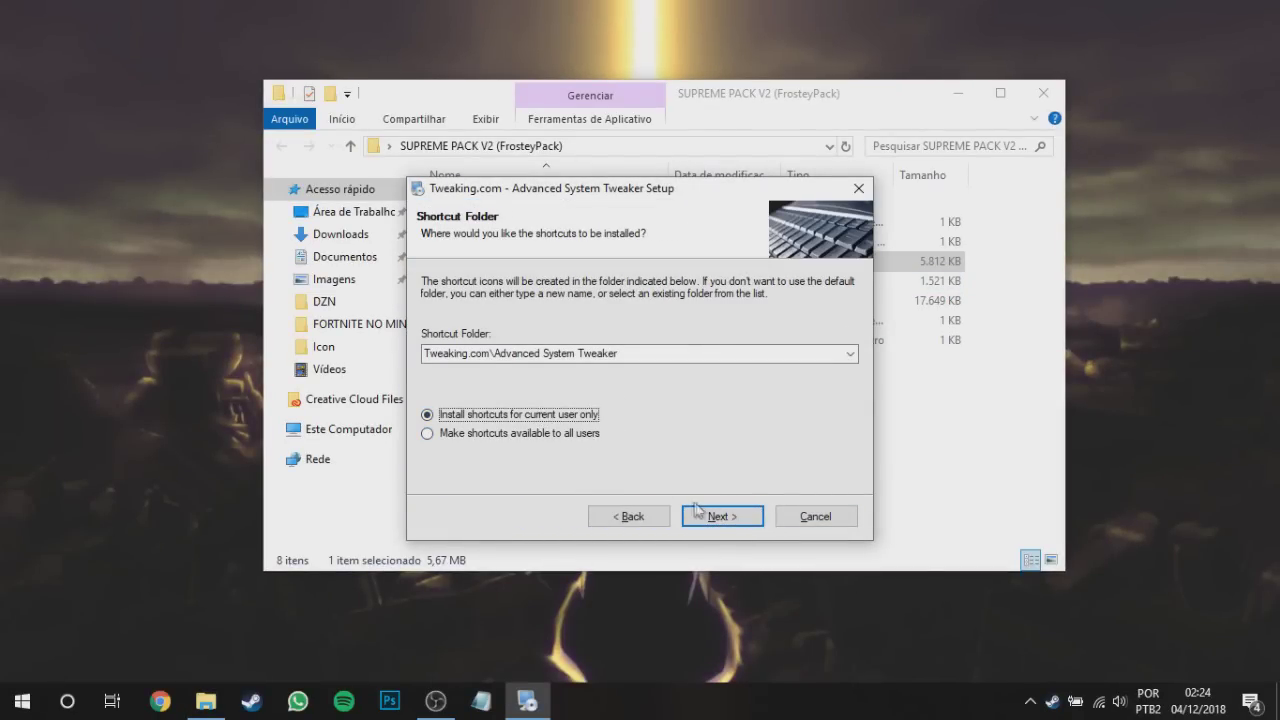
{"action": "left_click", "coordinate": [560, 433]}
{"action": "left_click", "coordinate": [722, 516]}
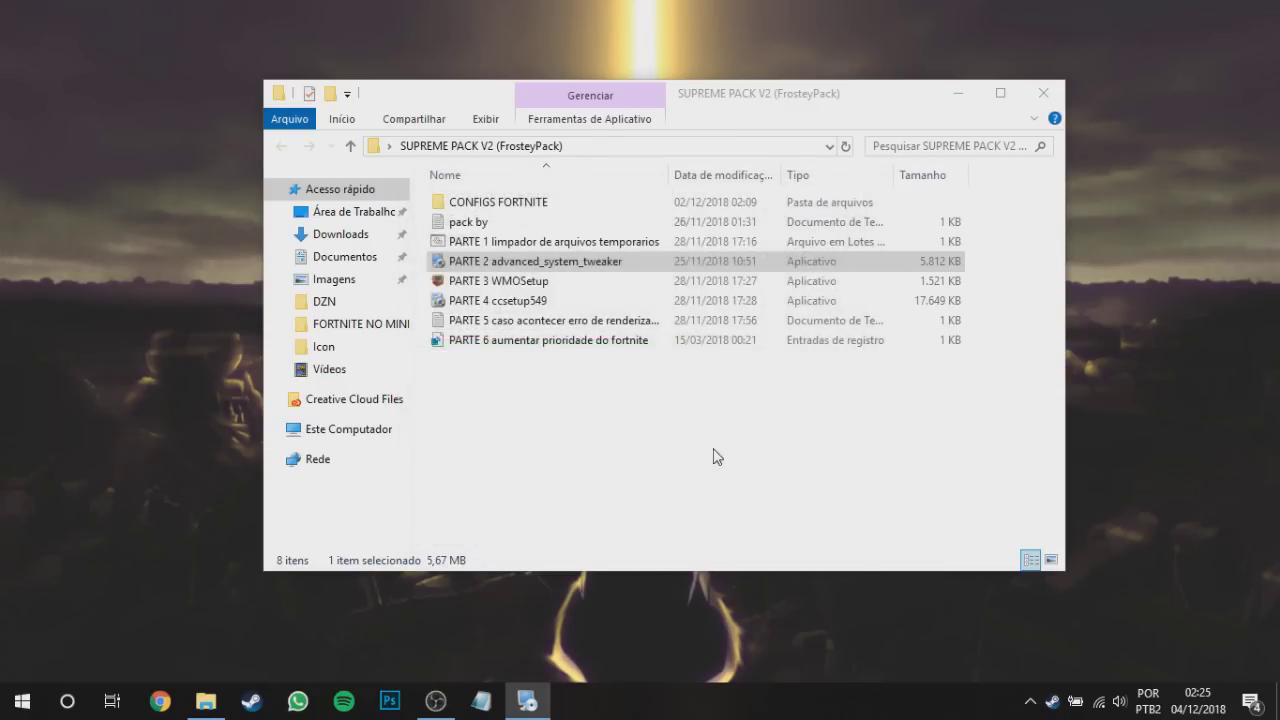
{"action": "left_click", "coordinate": [628, 298]}
{"action": "left_click", "coordinate": [721, 520]}
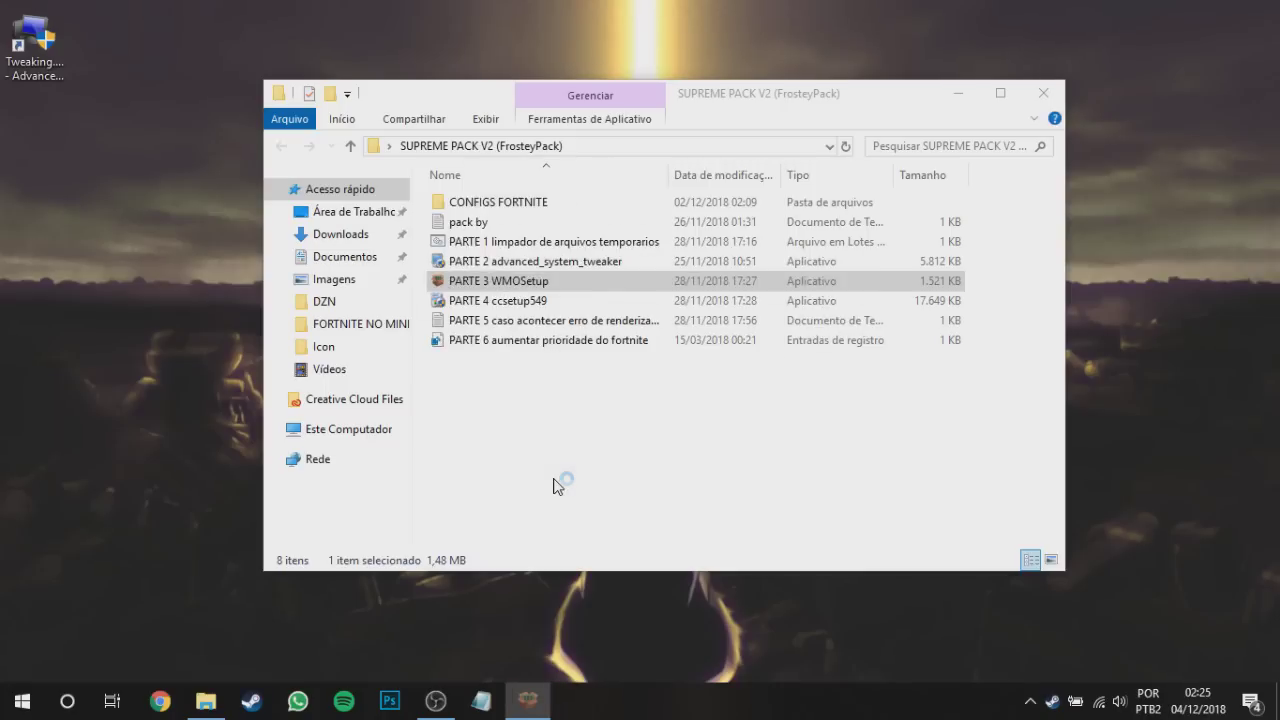
- Accept the license and install Wise Memory Optimizer, finishing without running it or viewing the release log
{"action": "left_click", "coordinate": [531, 443]}
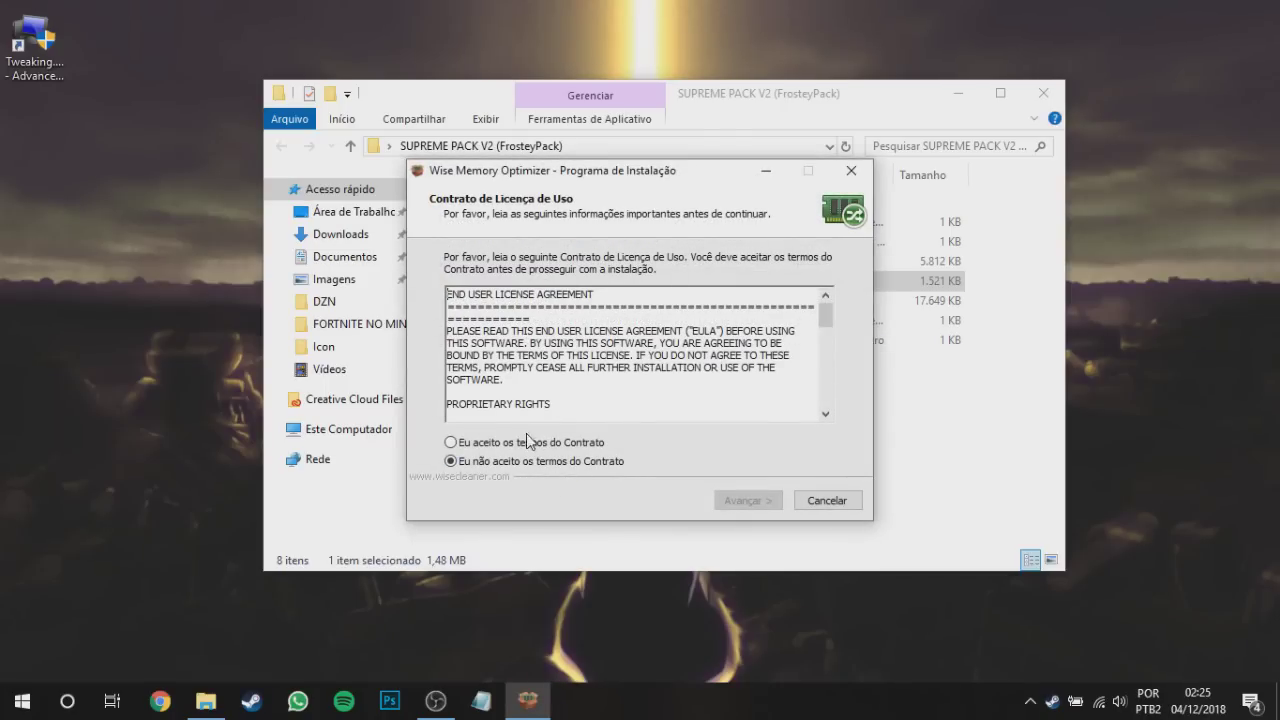
{"action": "left_click", "coordinate": [740, 499]}
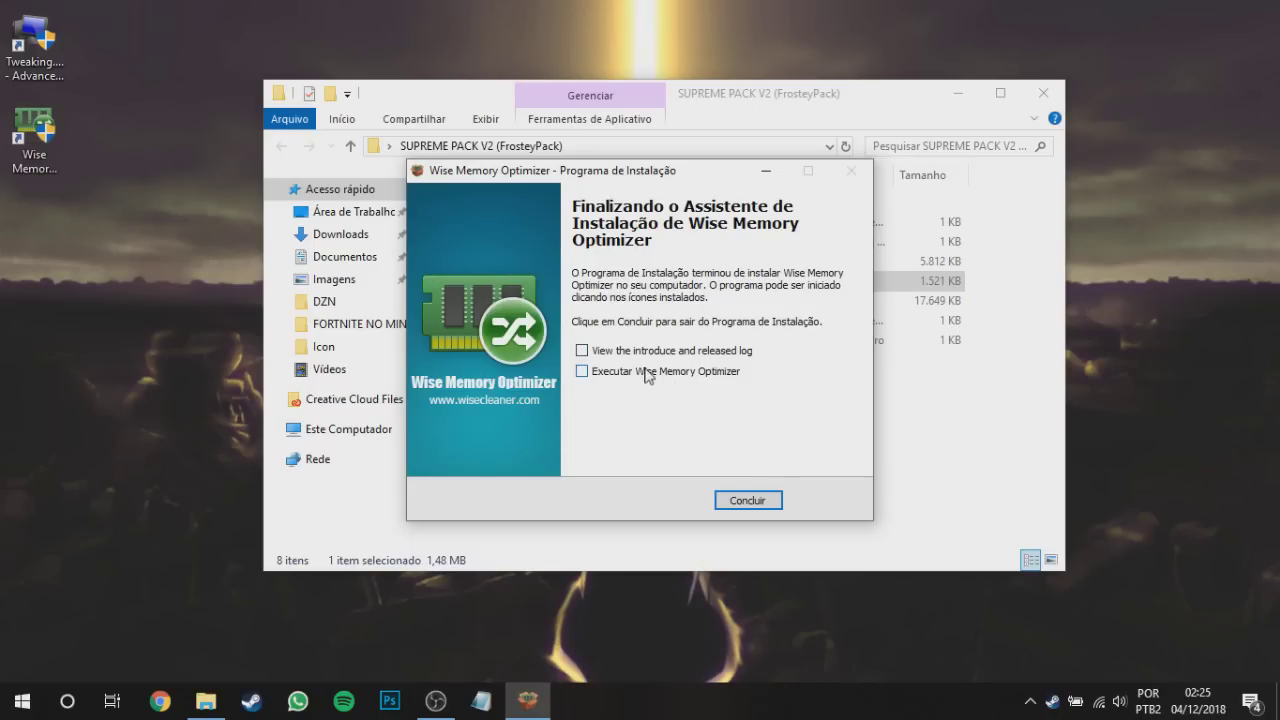
{"action": "key", "text": "Return"}
- Look over the remaining pack items: PARTE 4 ccsetup549, PARTE 5, PARTE 6 and the CONFIGS FORTNITE folder
{"action": "left_click", "coordinate": [575, 300]}
{"action": "left_click_drag", "start_coordinate": [600, 415], "coordinate": [522, 347]}
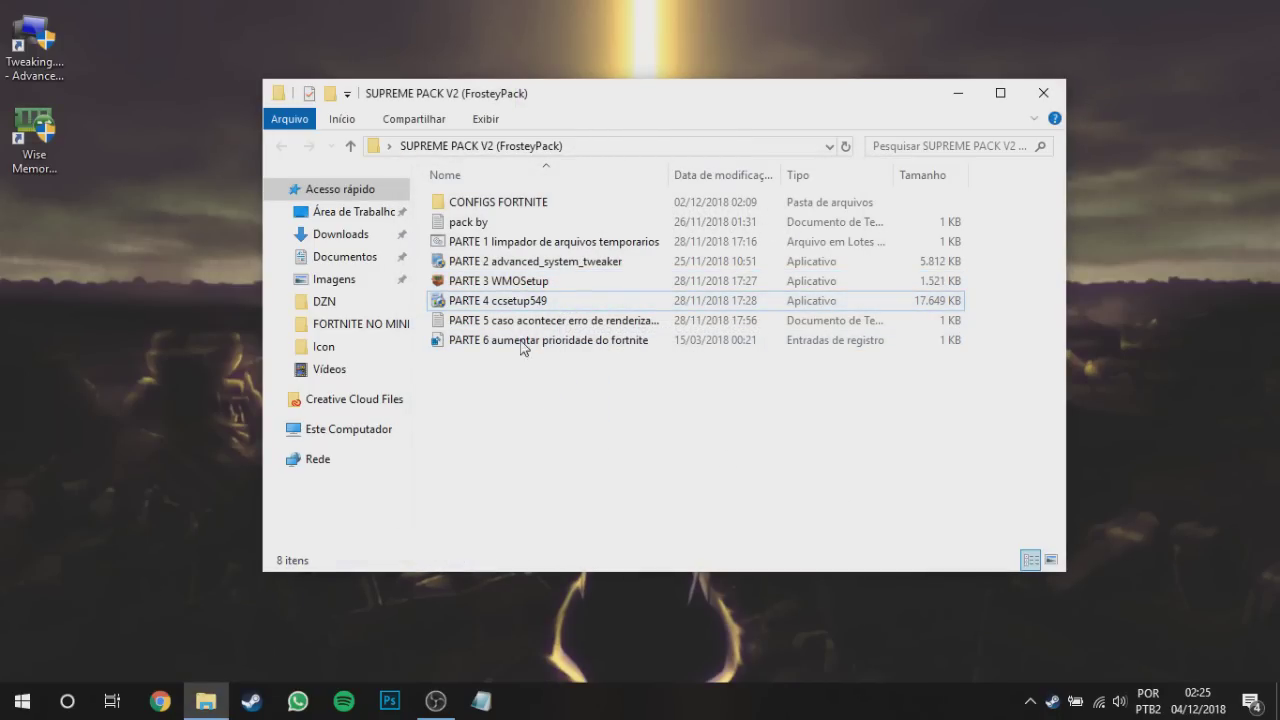
{"action": "left_click", "coordinate": [533, 302]}
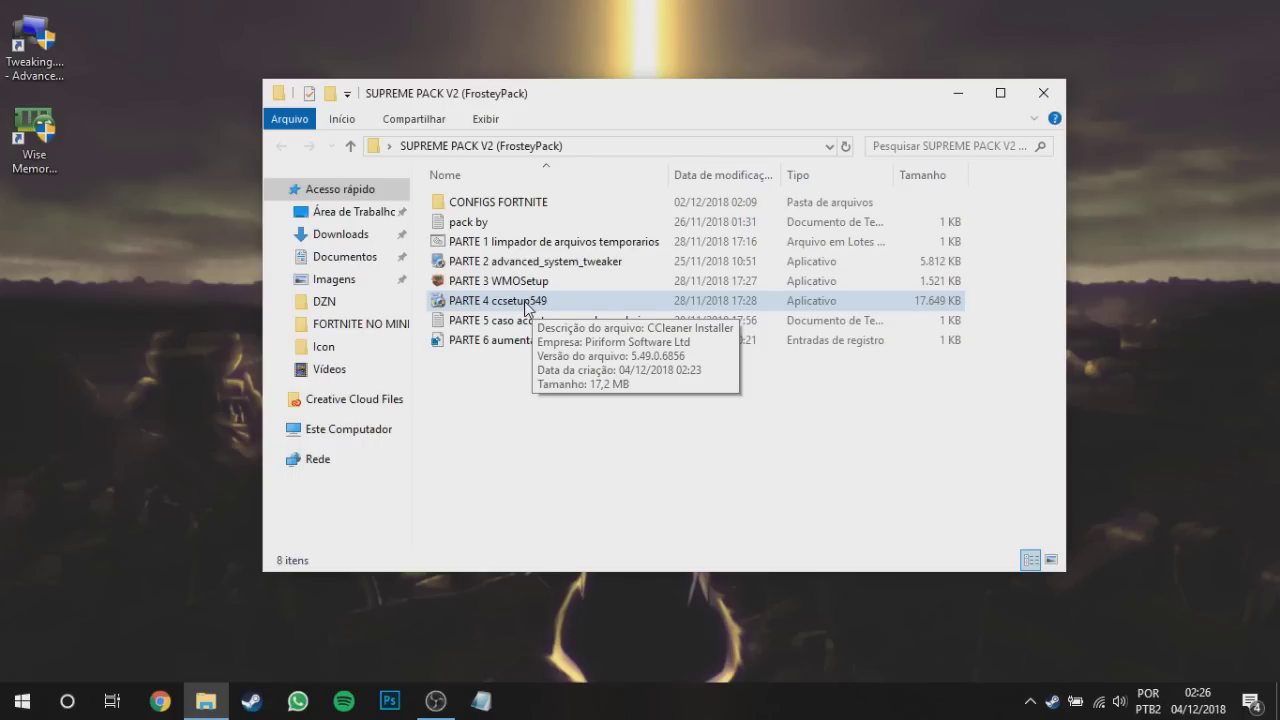
{"action": "left_click", "coordinate": [570, 404]}
{"action": "left_click", "coordinate": [532, 303]}
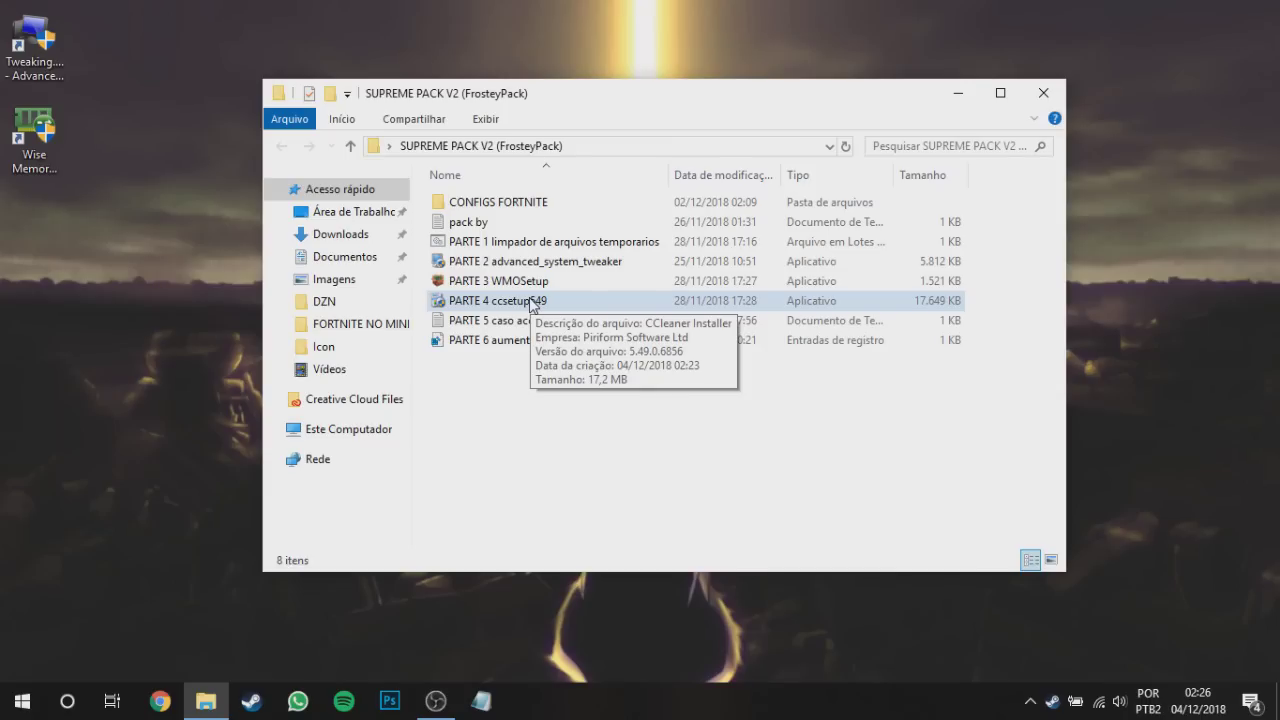
{"action": "left_click", "coordinate": [540, 368]}
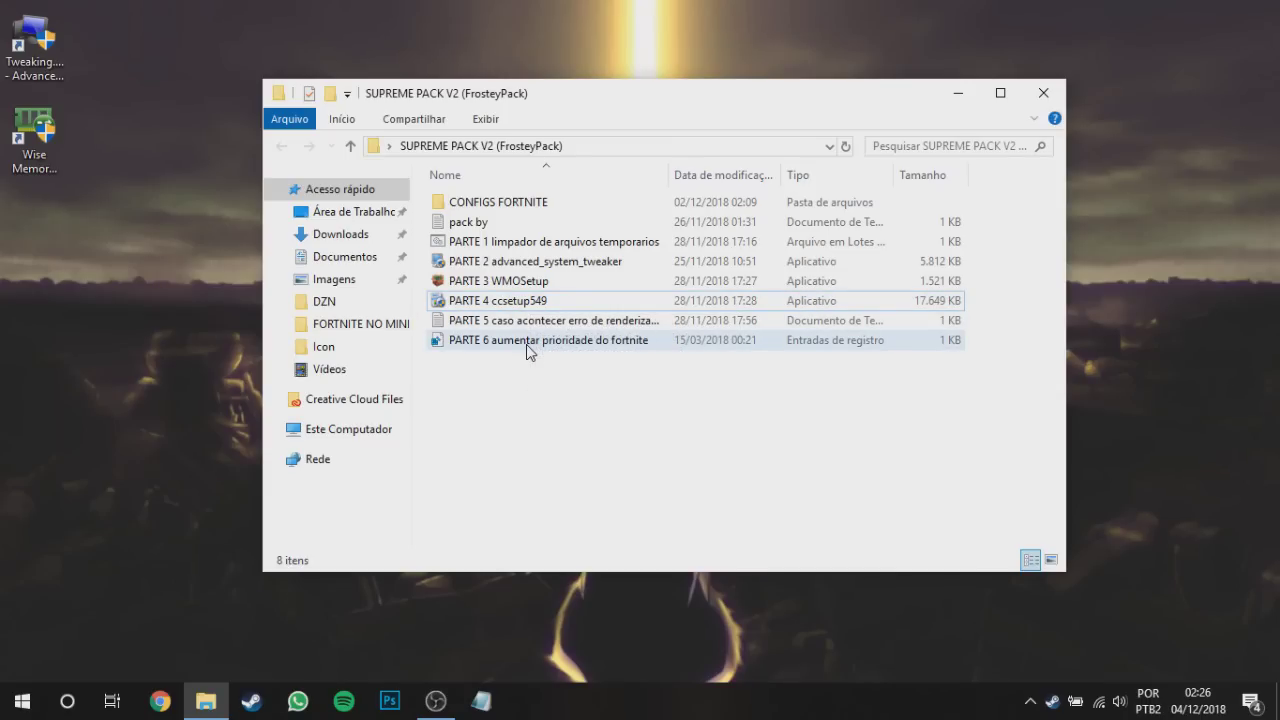
{"action": "left_click_drag", "start_coordinate": [551, 395], "coordinate": [550, 345]}
{"action": "left_click", "coordinate": [486, 202]}
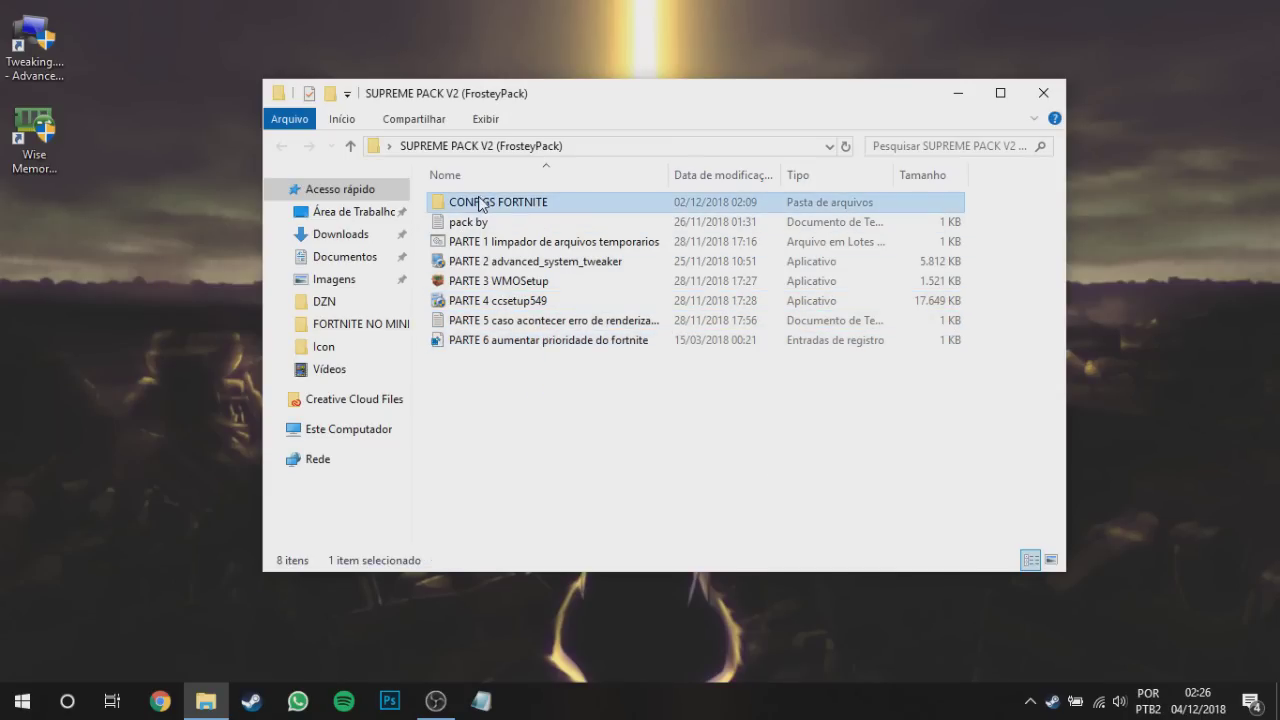
{"action": "left_click", "coordinate": [520, 407]}
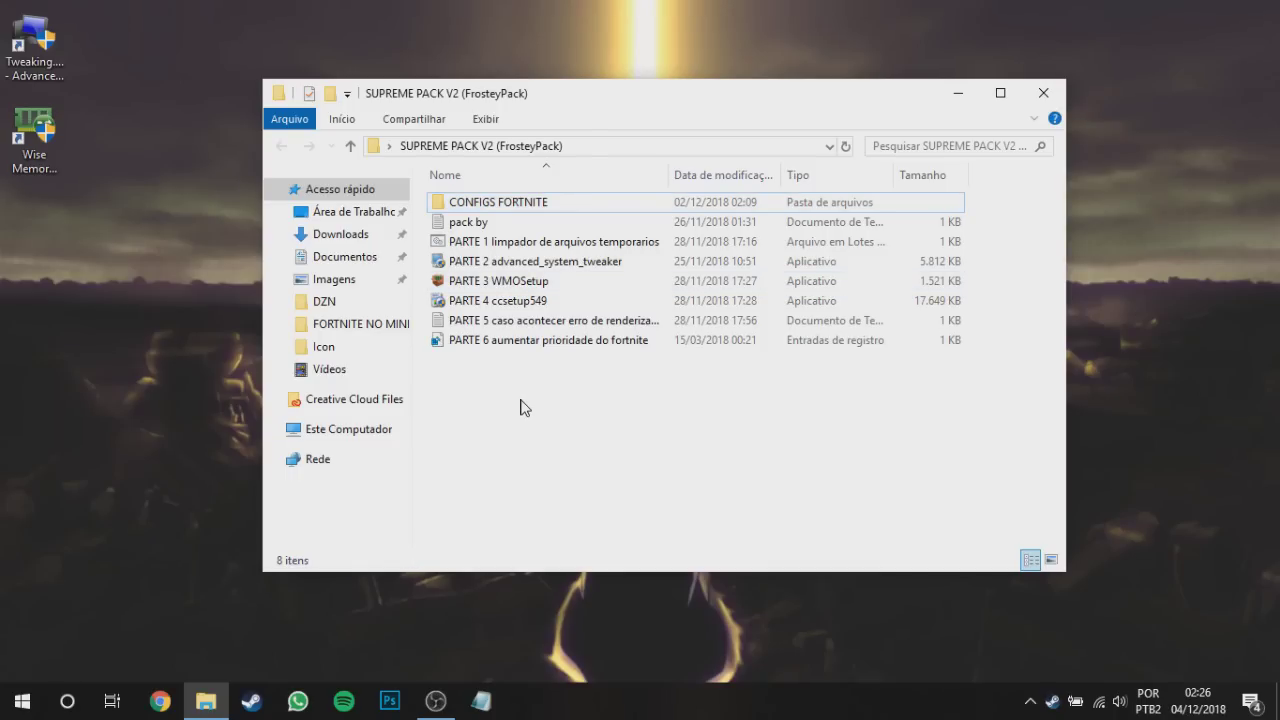
- Minimize the pack folder, launch Advanced System Tweaker from the desktop and continue to its main window, dismissing the startup tip
{"action": "left_click", "coordinate": [958, 93]}
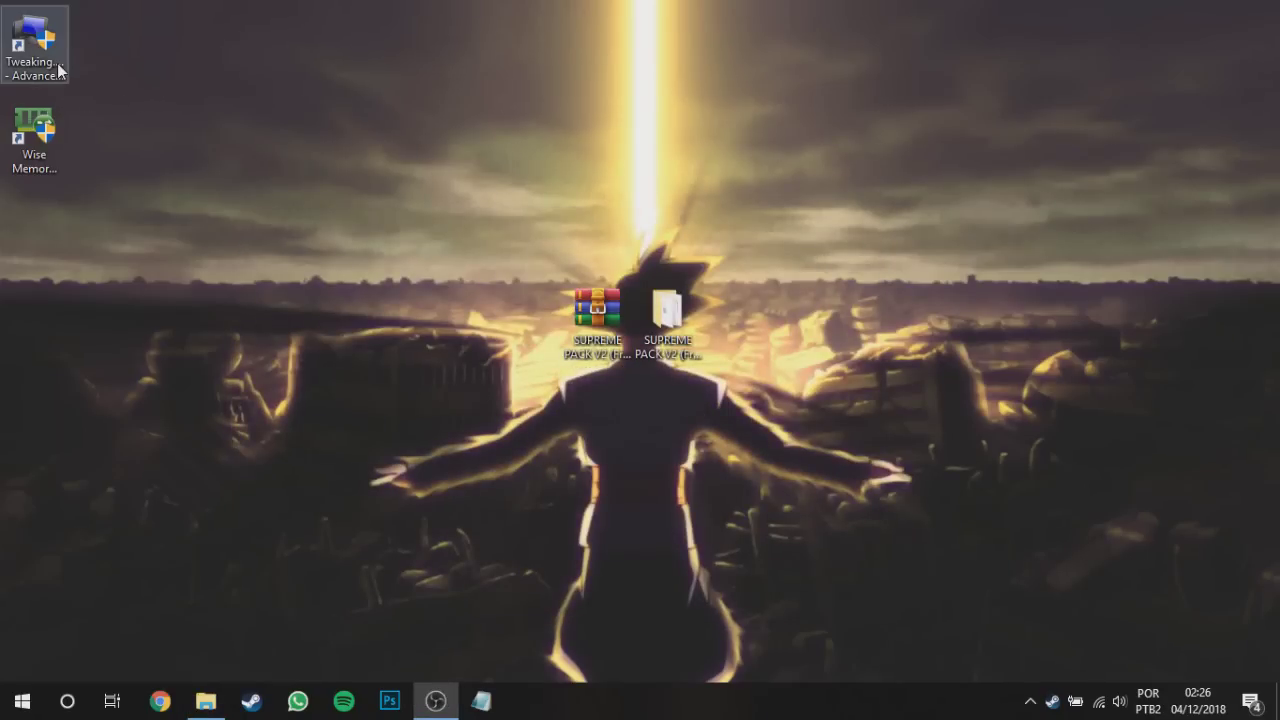
{"action": "double_click", "coordinate": [61, 63]}
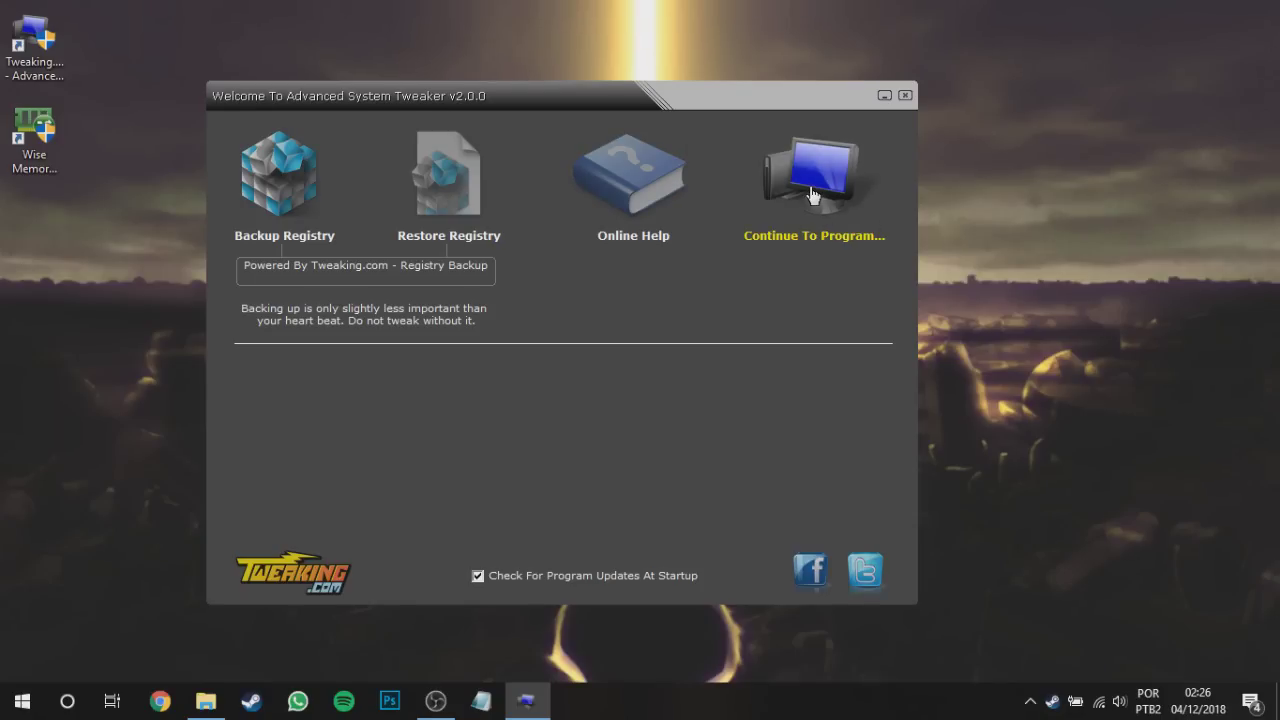
{"action": "left_click", "coordinate": [812, 195]}
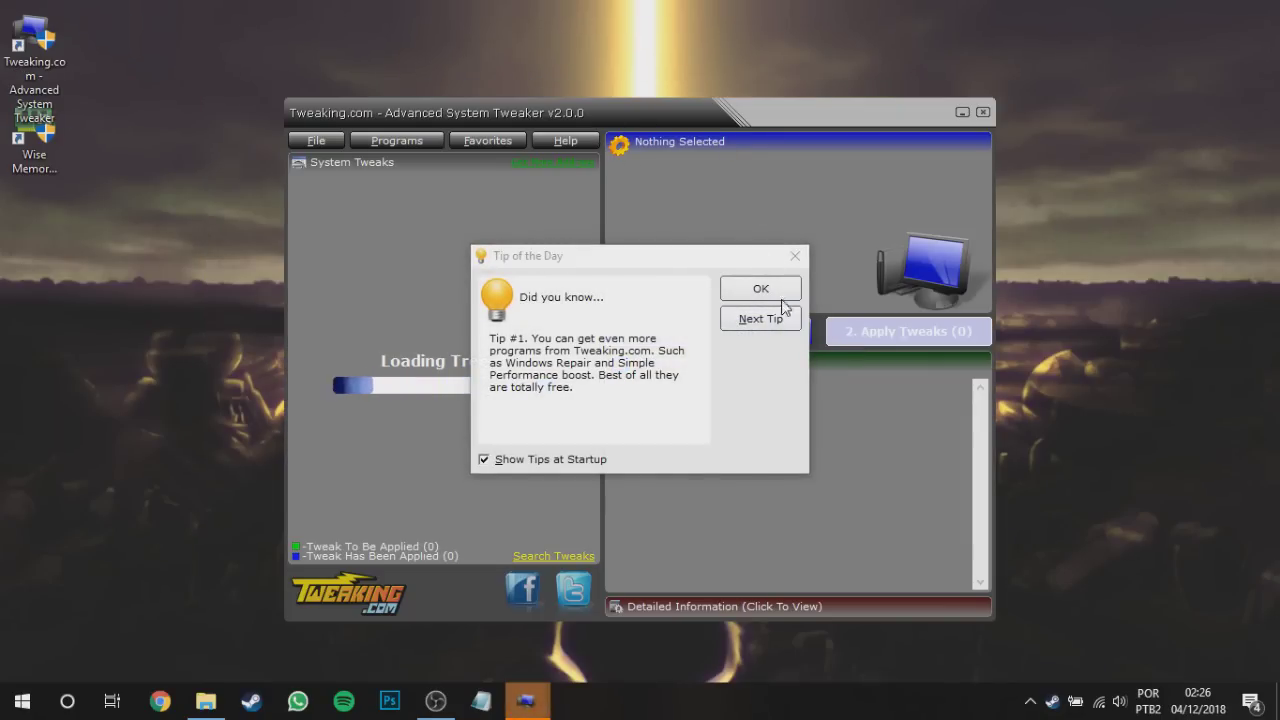
{"action": "left_click", "coordinate": [760, 288]}
{"action": "left_click_drag", "start_coordinate": [604, 117], "coordinate": [590, 83]}
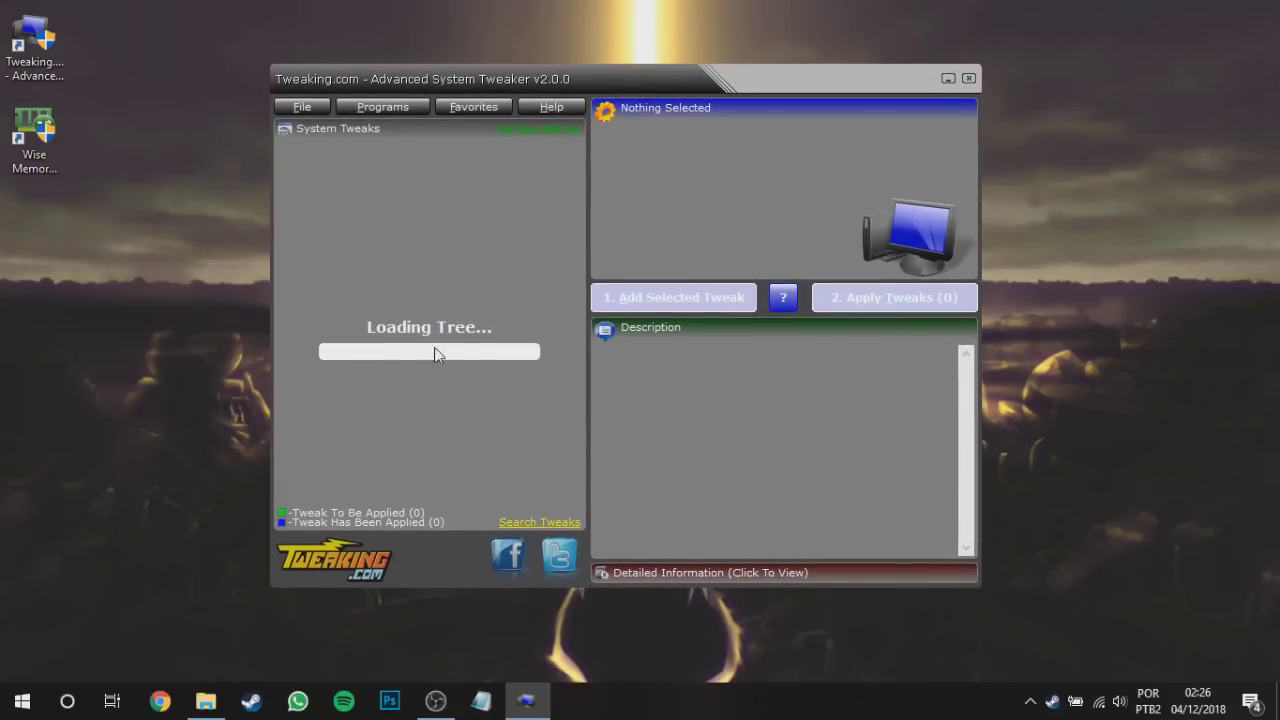
- Look through the Maintenance tweaks, including Check & Repair Drive and the Disk Defragmenter entries for each Windows version
{"action": "left_click", "coordinate": [283, 149]}
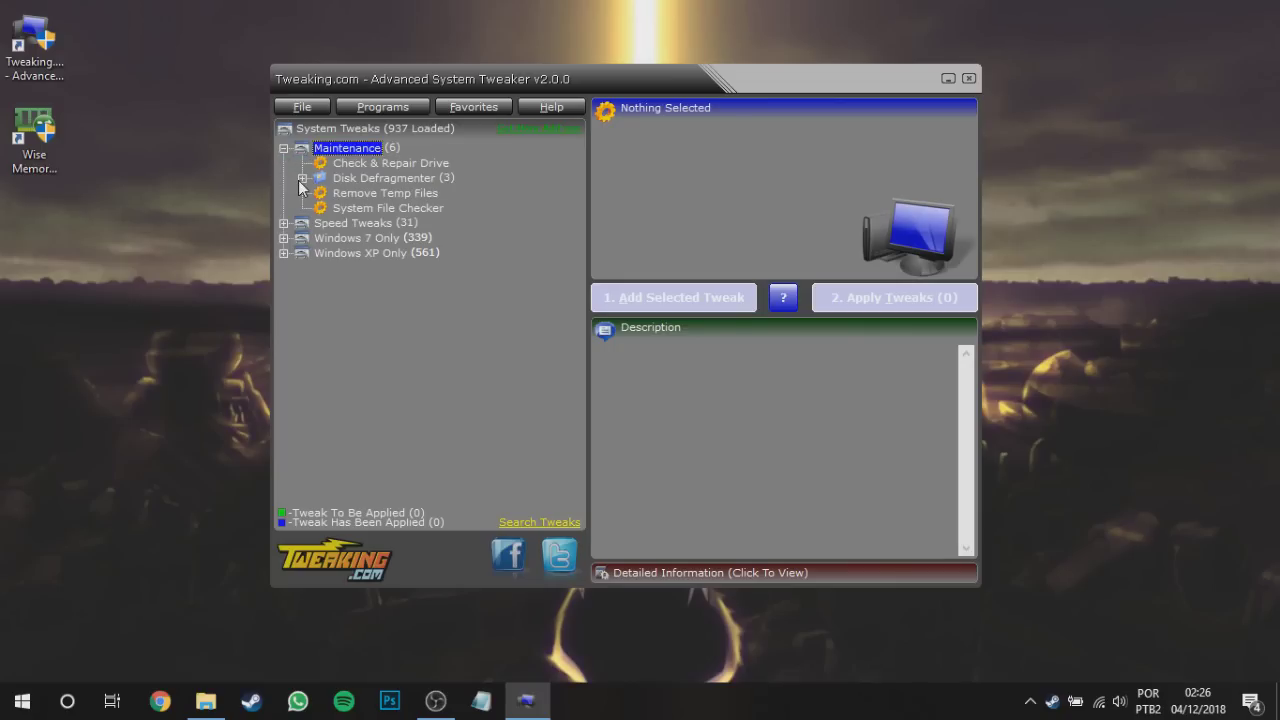
{"action": "left_click", "coordinate": [302, 178]}
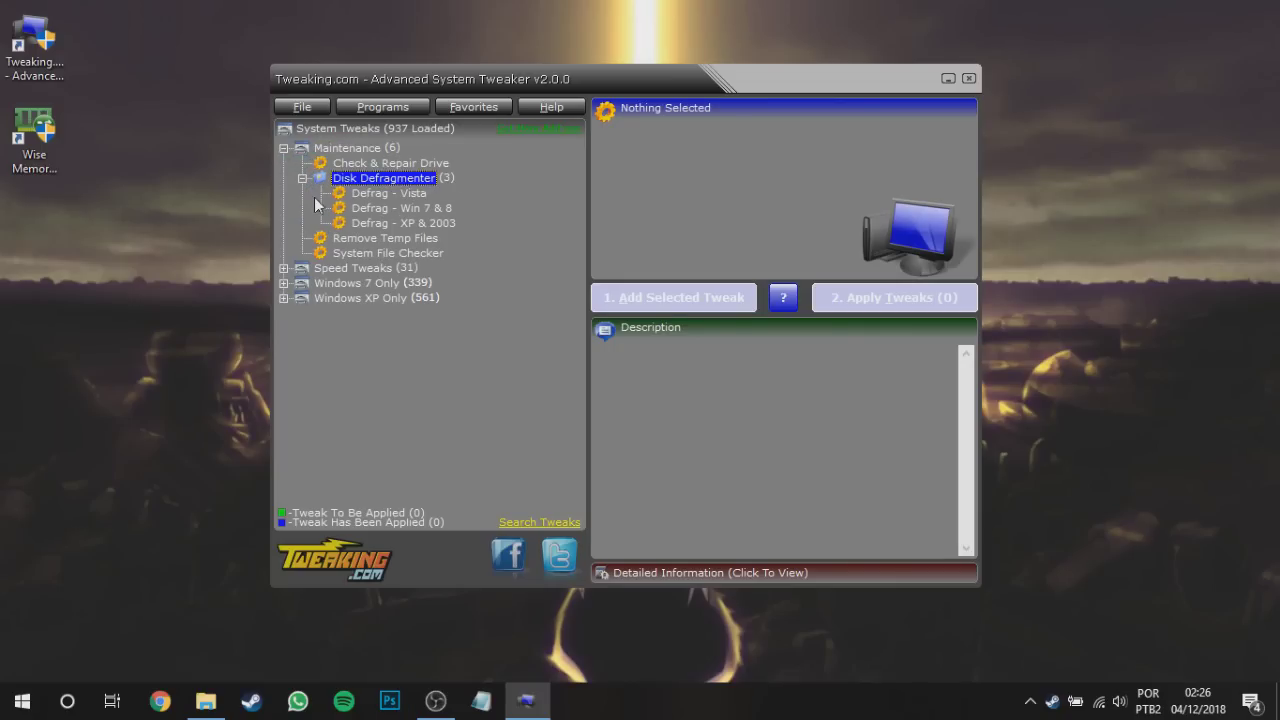
{"action": "left_click", "coordinate": [355, 163]}
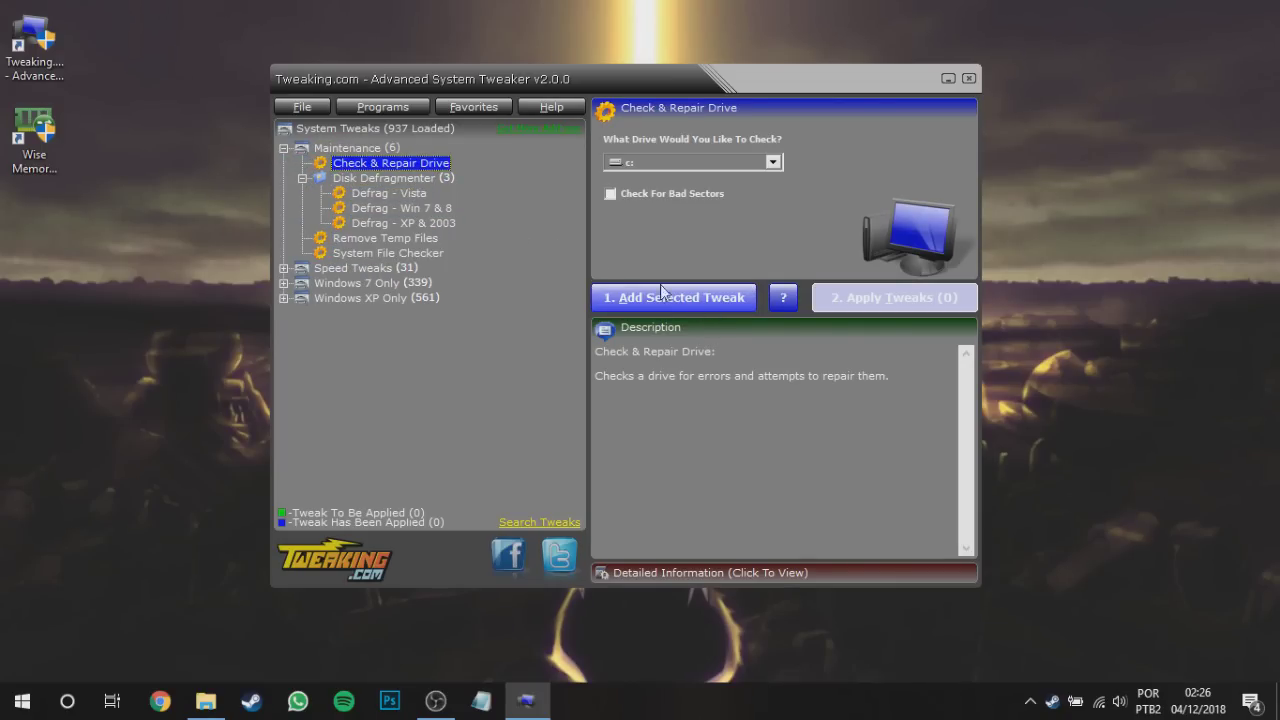
{"action": "left_click", "coordinate": [390, 193]}
{"action": "left_click", "coordinate": [405, 208]}
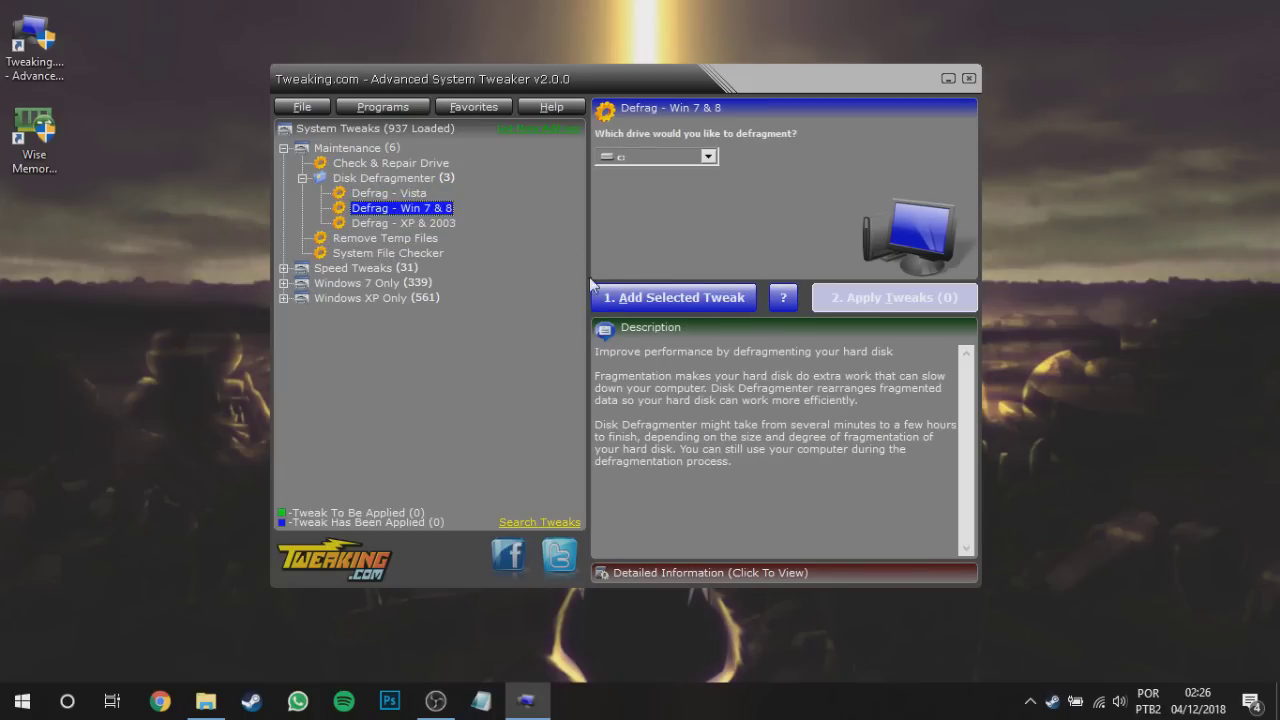
{"action": "left_click", "coordinate": [445, 223]}
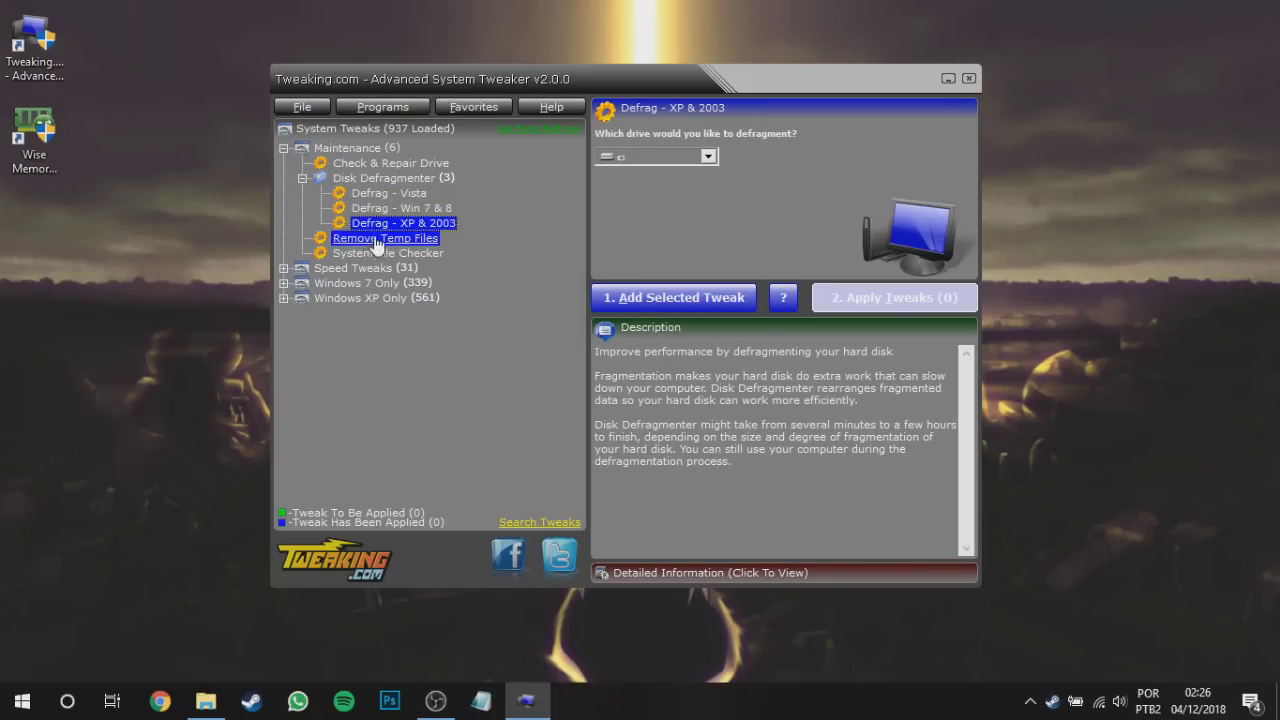
{"action": "left_click", "coordinate": [284, 148]}
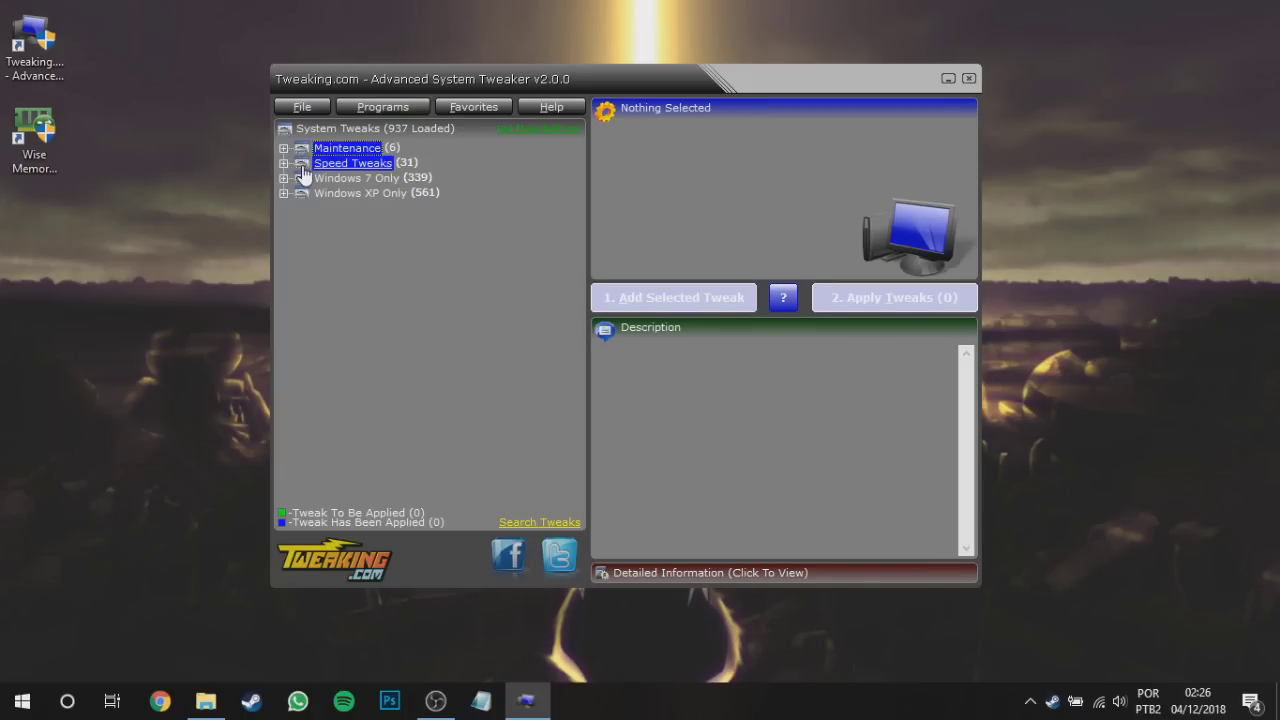
- Review the General Speed Tweaks, from Add Run in Separate Memory Space to Disable Tracking of Broken Shortcut Links, and close Advanced System Tweaker
{"action": "double_click", "coordinate": [330, 163]}
{"action": "double_click", "coordinate": [320, 180]}
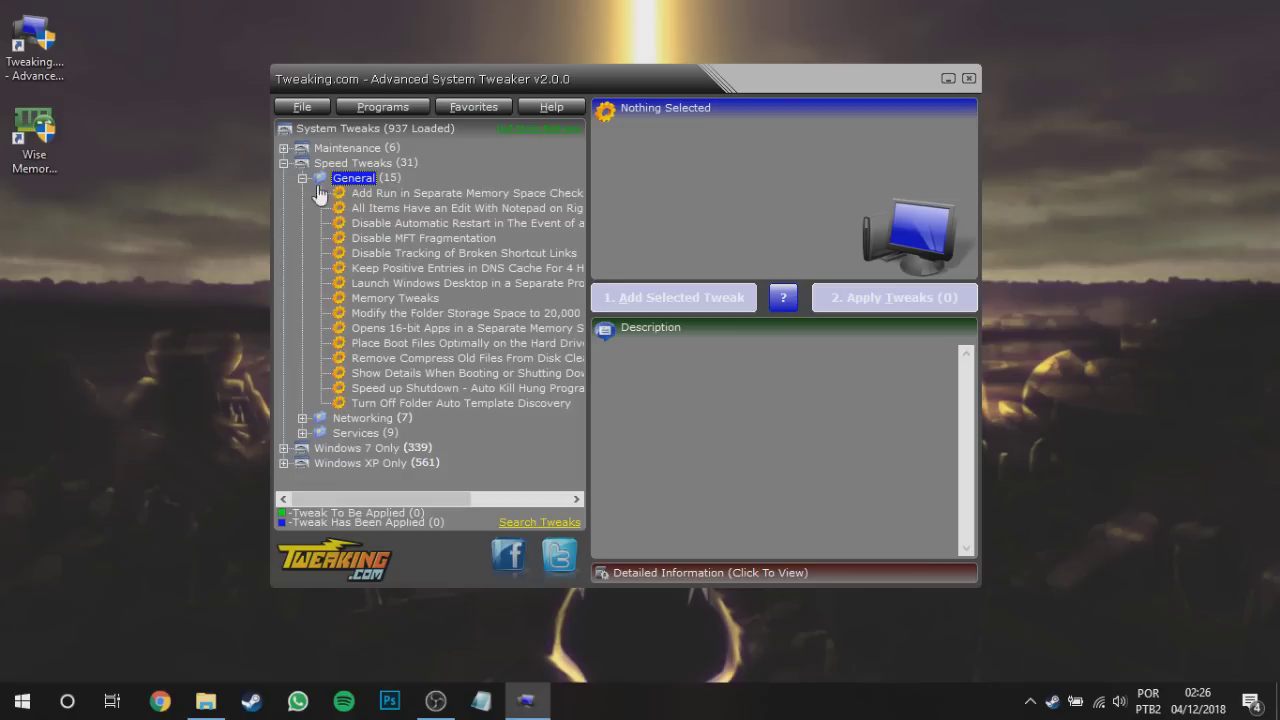
{"action": "left_click", "coordinate": [400, 194]}
{"action": "left_click", "coordinate": [405, 208]}
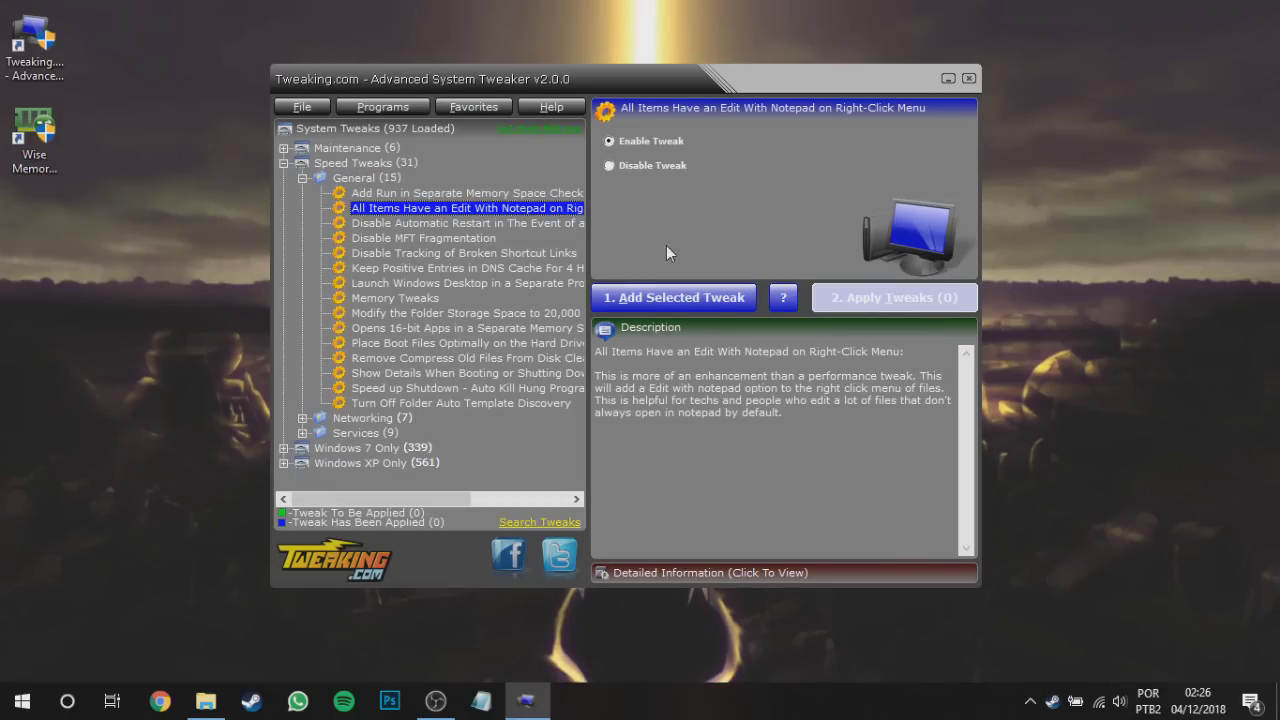
{"action": "left_click", "coordinate": [430, 223]}
{"action": "left_click", "coordinate": [428, 238]}
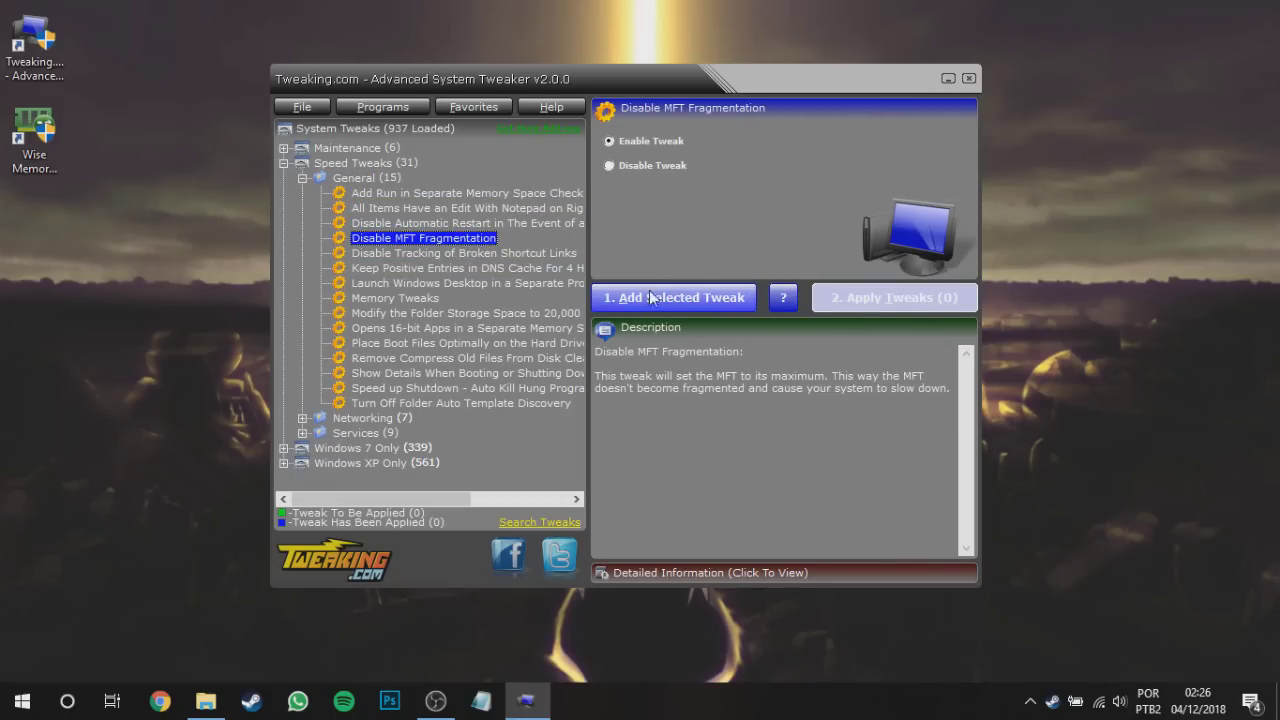
{"action": "left_click", "coordinate": [435, 253]}
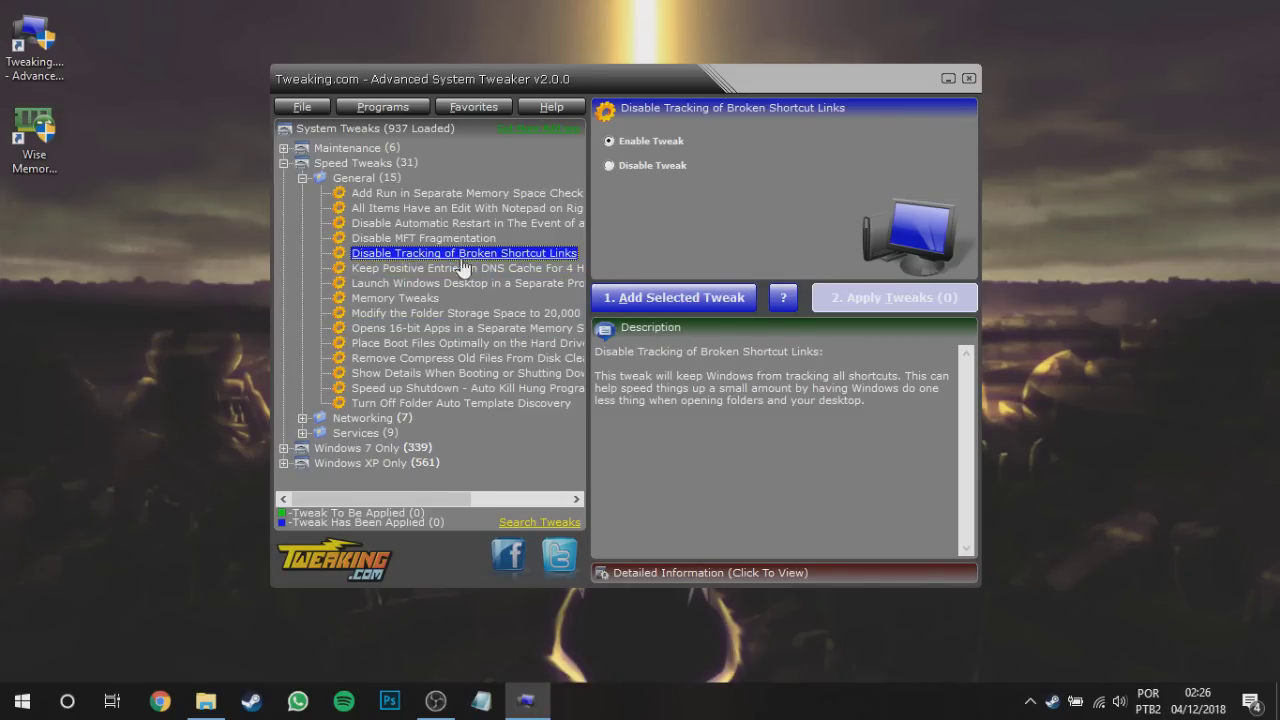
{"action": "left_click", "coordinate": [460, 194]}
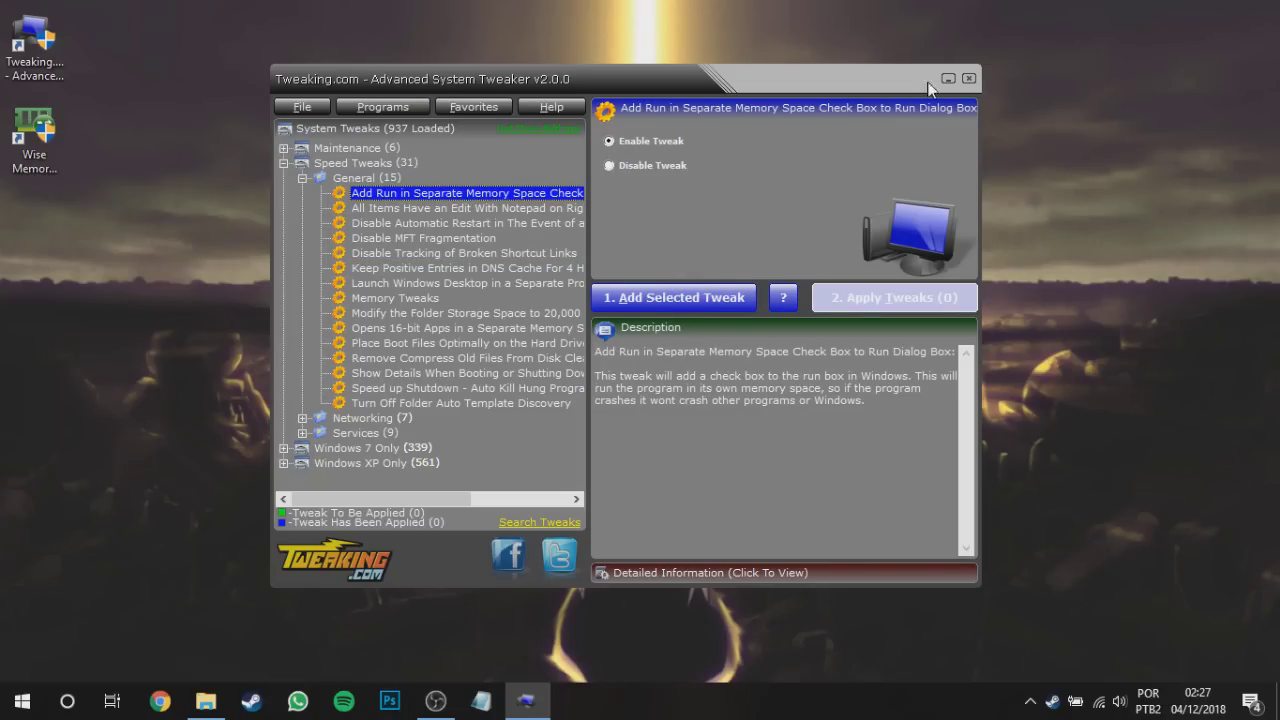
{"action": "left_click", "coordinate": [968, 78]}
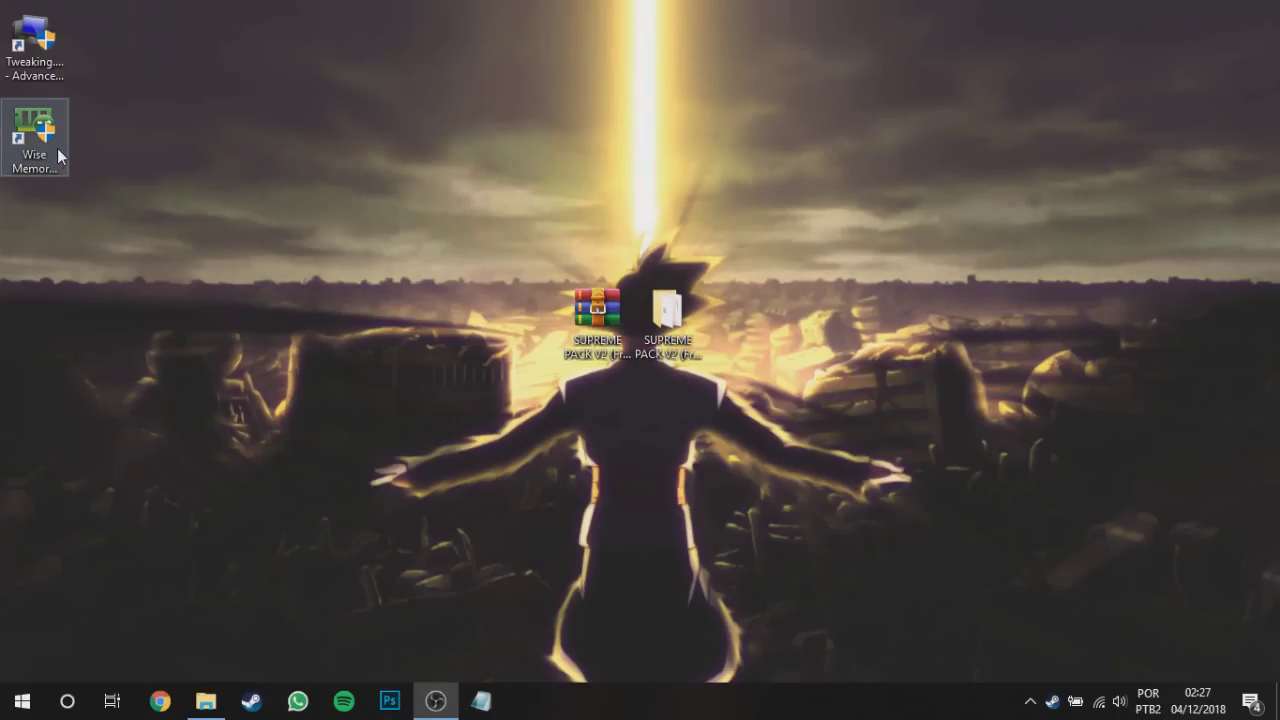
- Launch Wise Memory Optimizer from the desktop, bring its window fully into view to see the memory usage, and close it
{"action": "left_click_drag", "start_coordinate": [57, 148], "coordinate": [25, 141]}
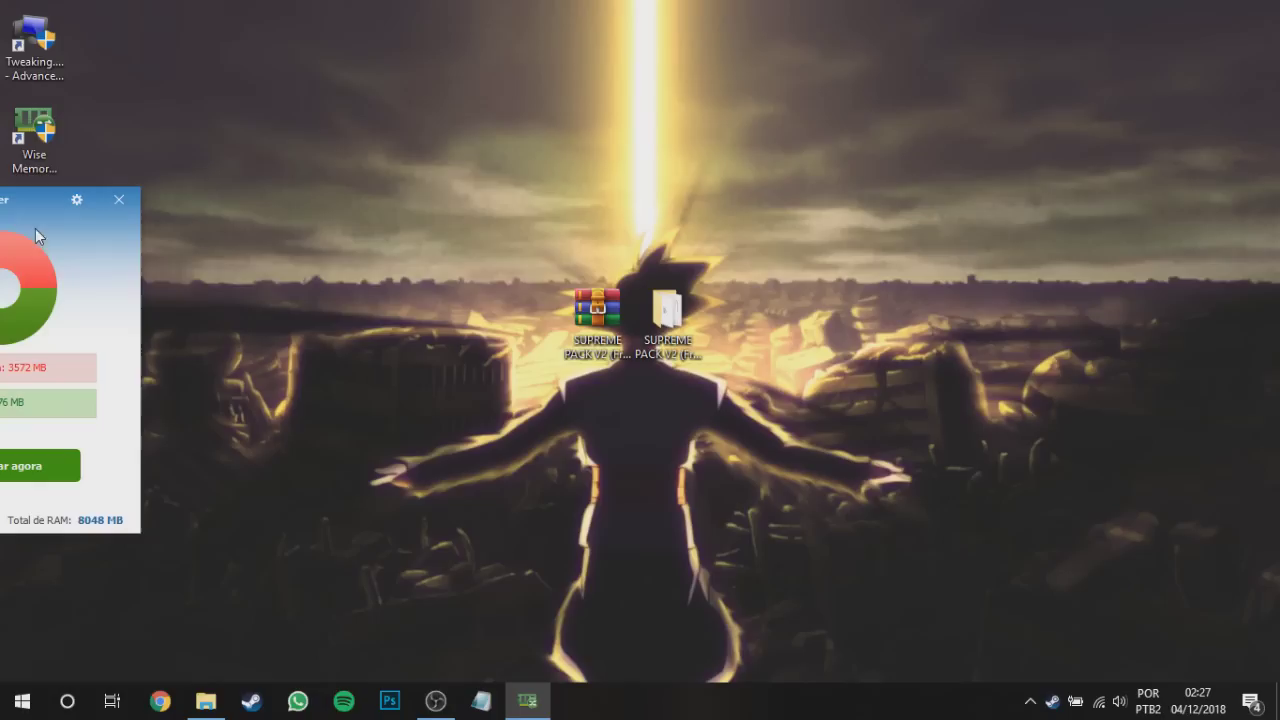
{"action": "left_click_drag", "start_coordinate": [35, 228], "coordinate": [632, 150]}
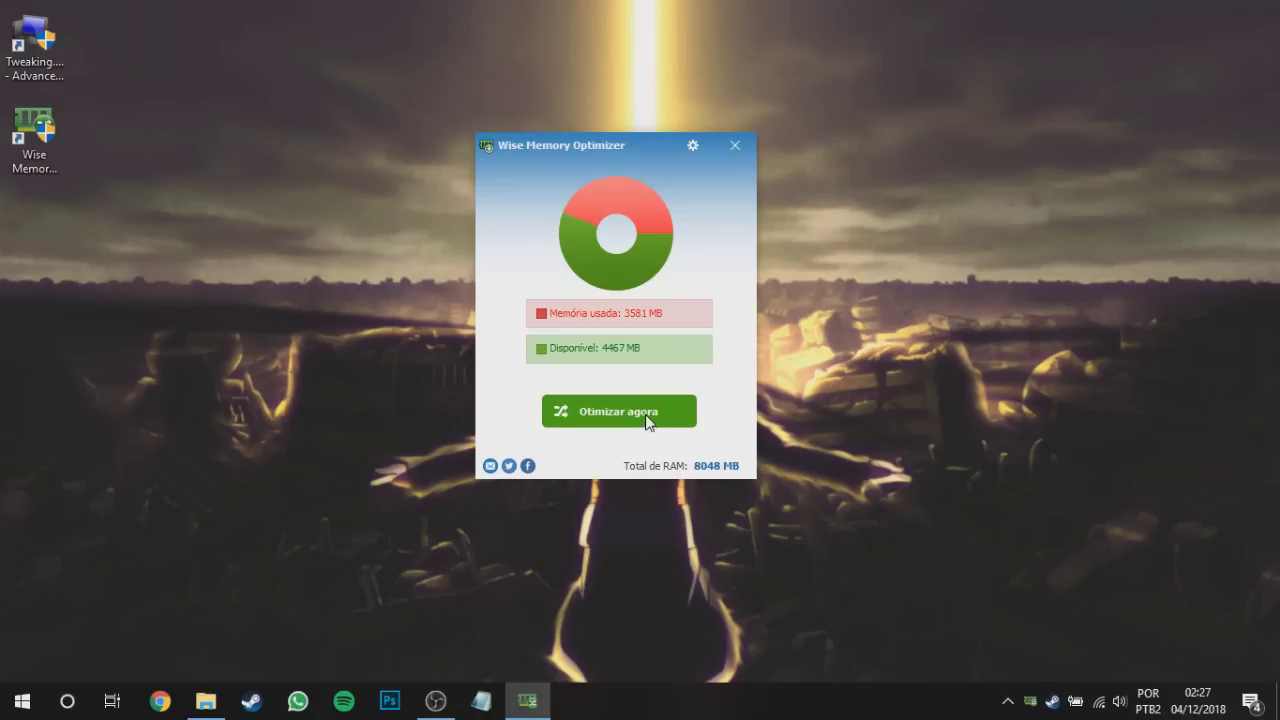
{"action": "left_click", "coordinate": [751, 154]}
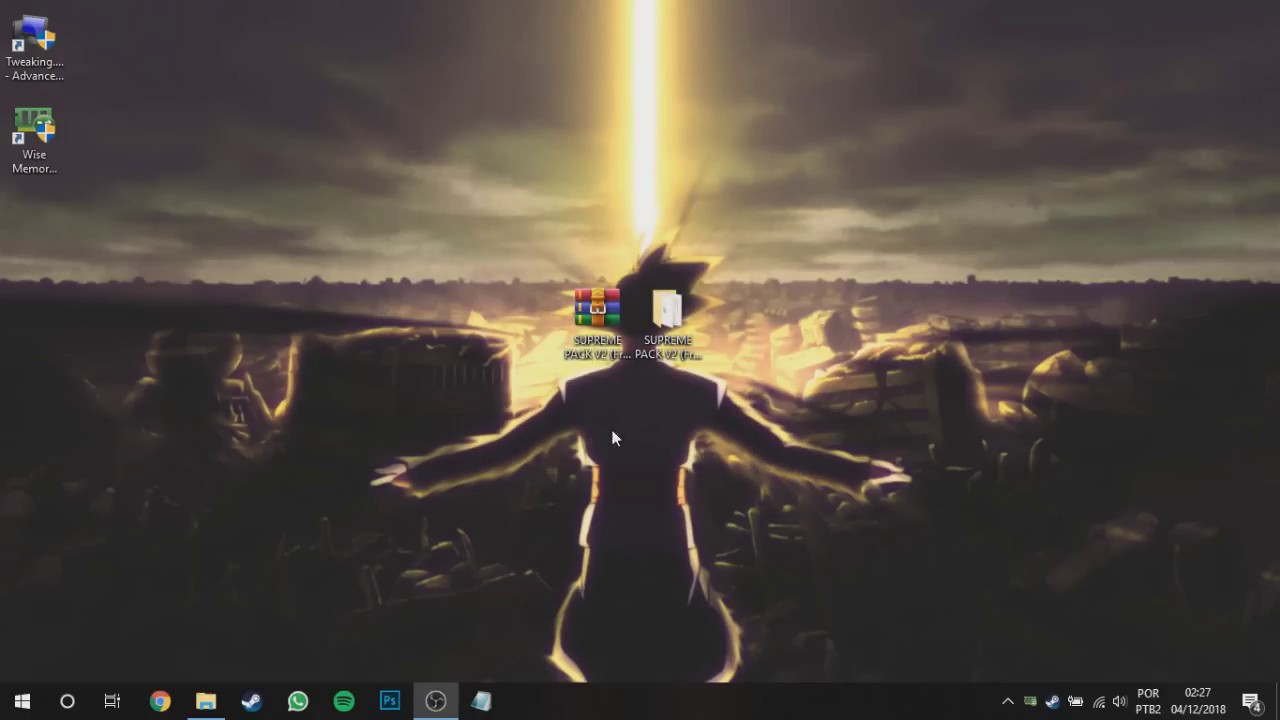
- Open the SUPREME PACK V2 folder, select the PARTE 5 text document, and find and launch Epic Games Launcher
{"action": "double_click", "coordinate": [667, 312]}
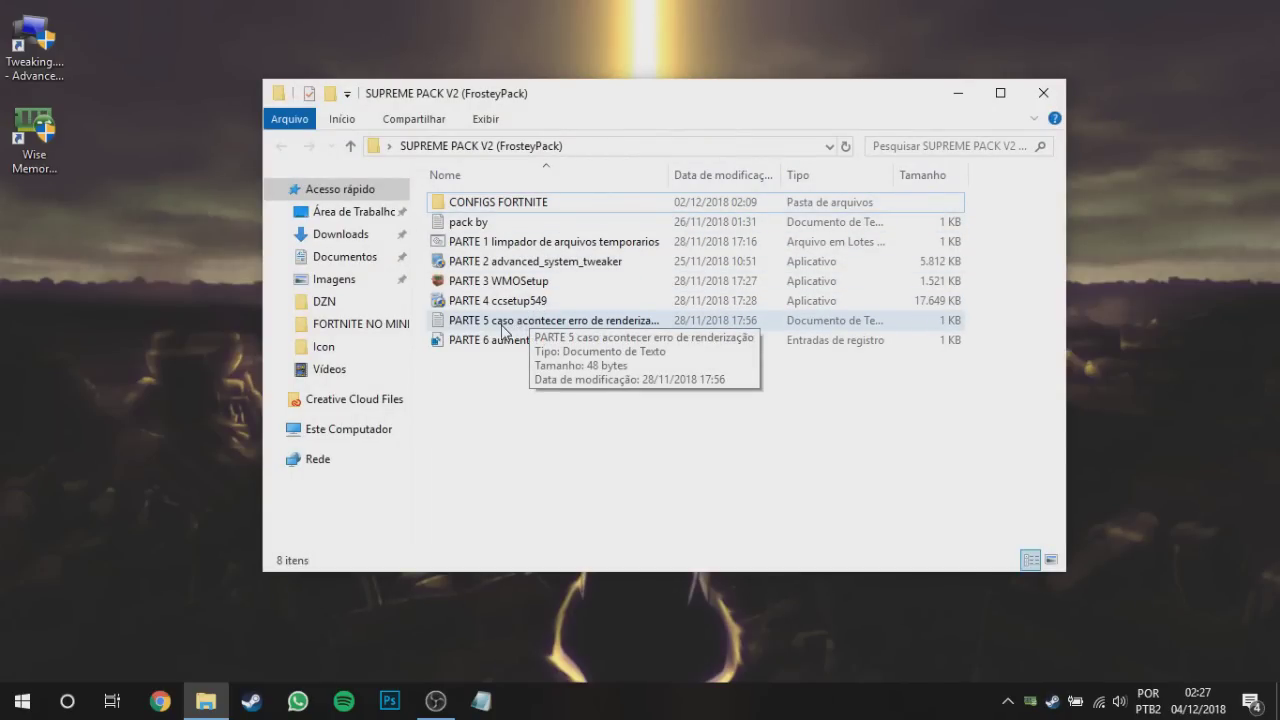
{"action": "left_click", "coordinate": [506, 329]}
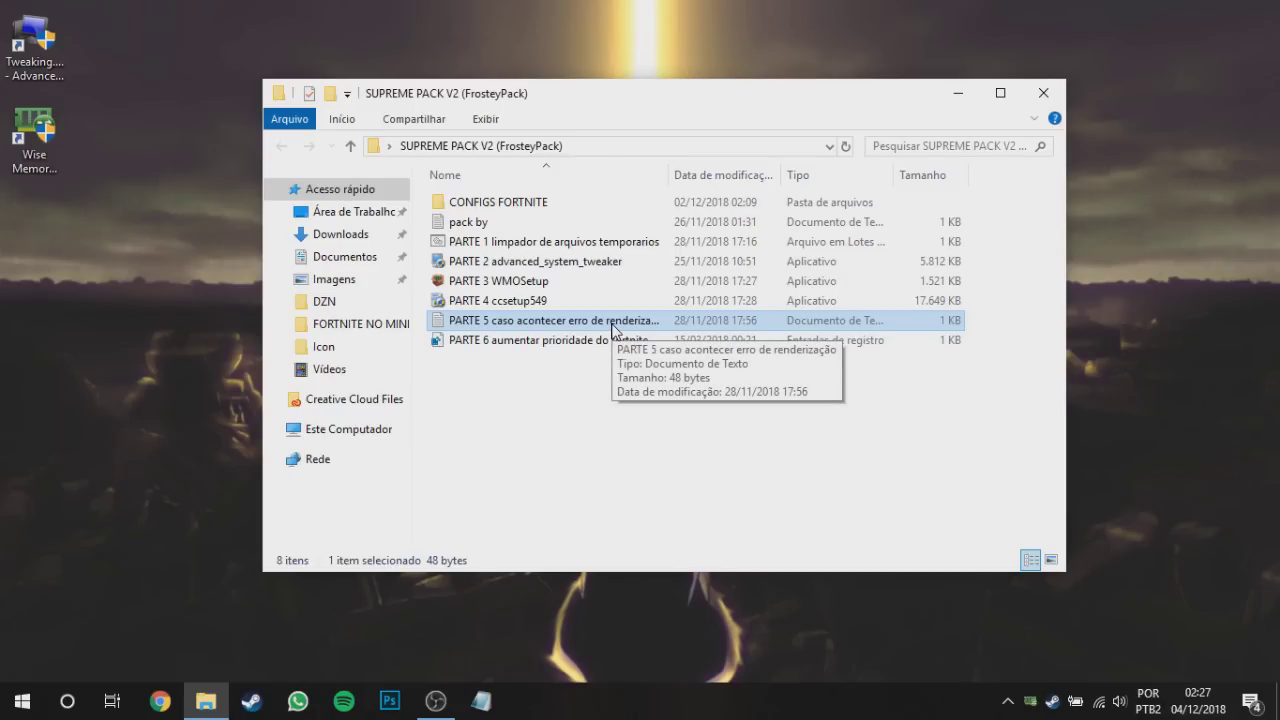
{"action": "left_click", "coordinate": [67, 701]}
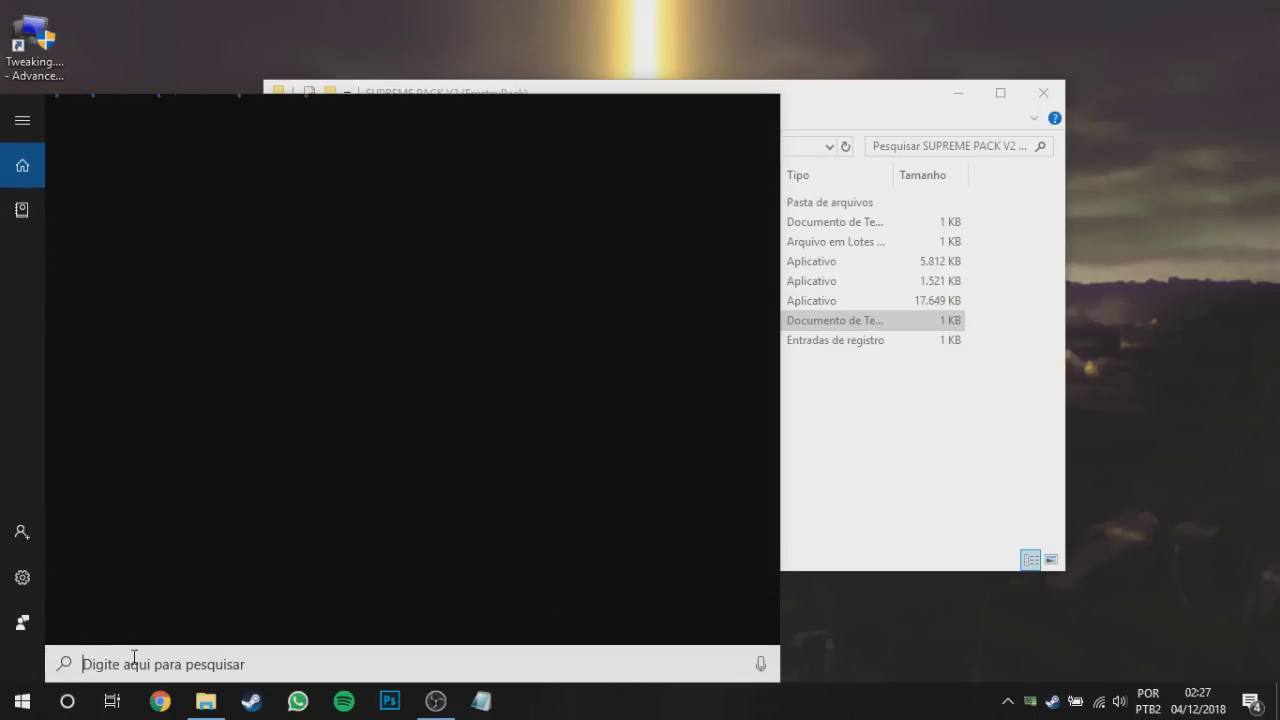
{"action": "type", "text": "epu"}
{"action": "key", "text": "BackSpace"}
{"action": "type", "text": "ic"}
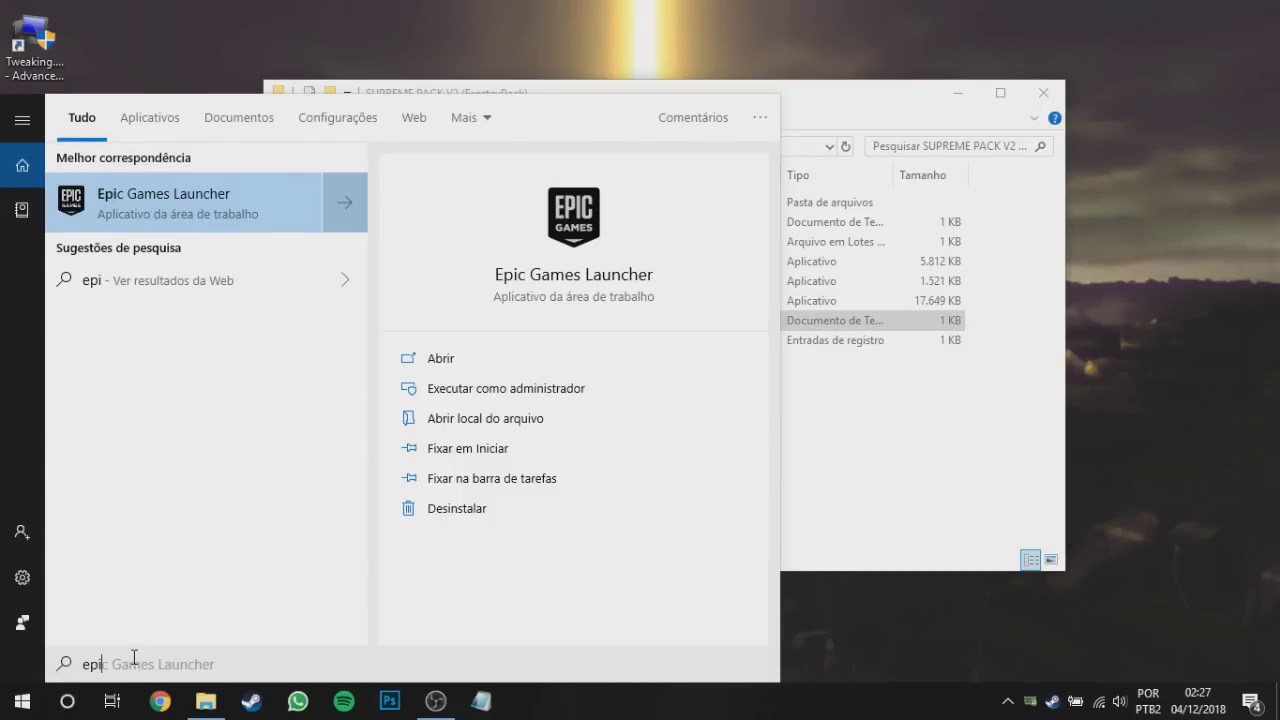
{"action": "left_click", "coordinate": [206, 226]}
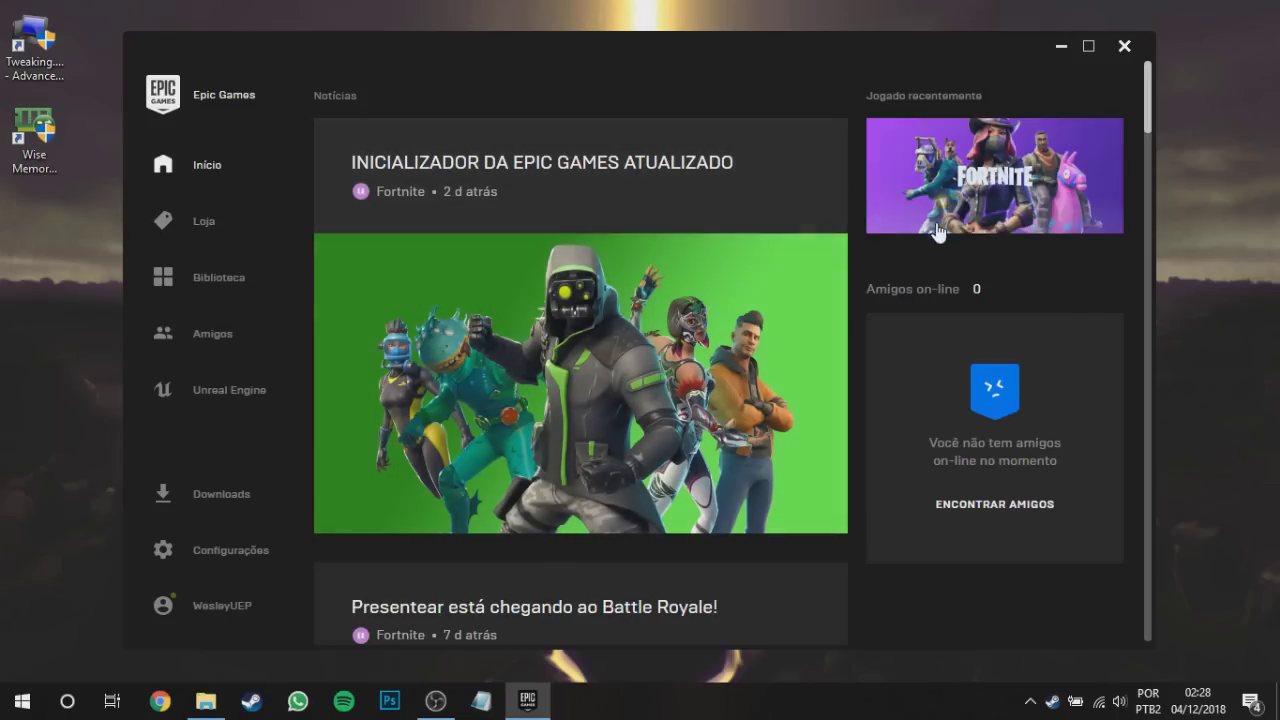
- Open the launcher's settings, expand Fortnite under the managed games, and switch its additional command line arguments off and on again
{"action": "scroll", "coordinate": [360, 280], "scroll_direction": "down", "scroll_amount": 1}
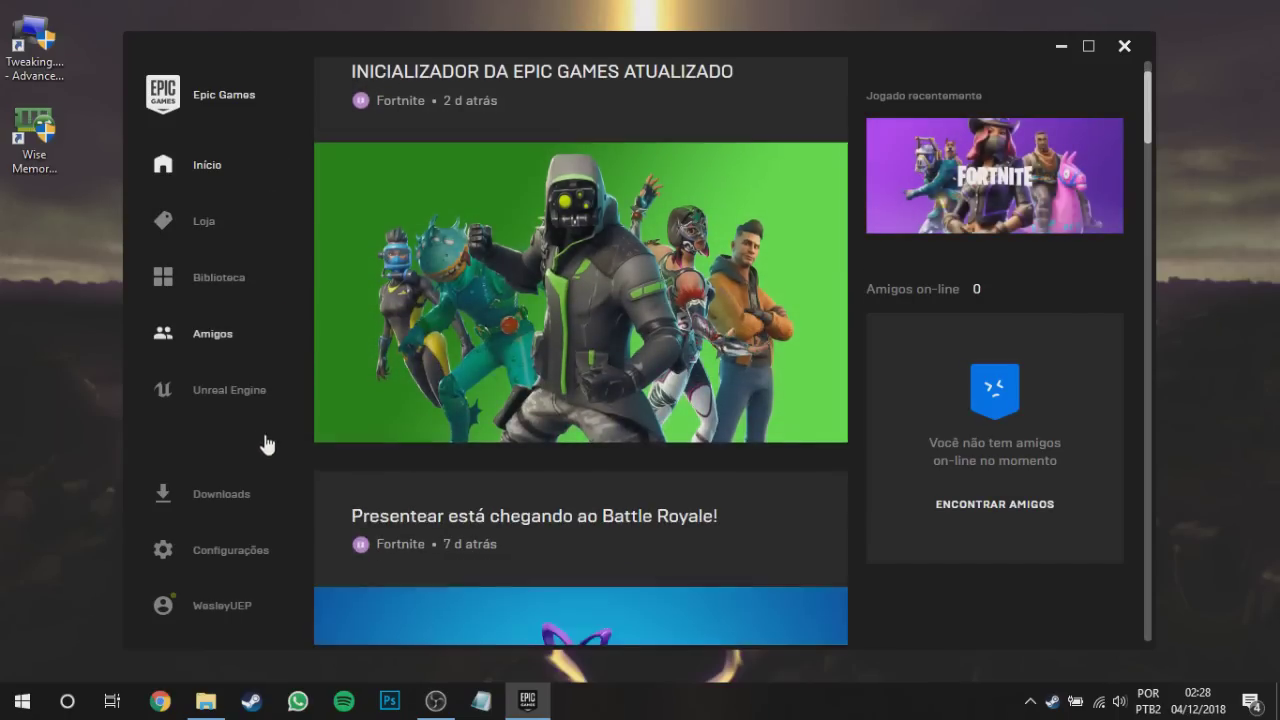
{"action": "left_click", "coordinate": [221, 562]}
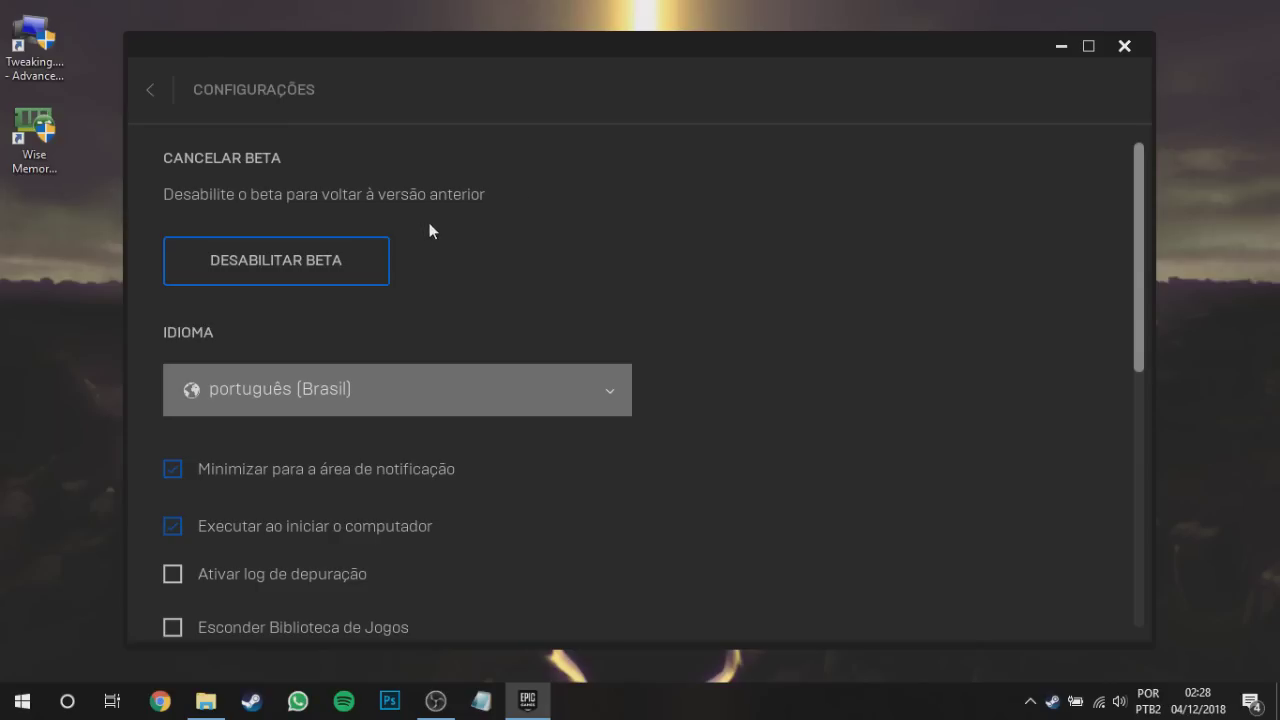
{"action": "scroll", "coordinate": [430, 230], "scroll_direction": "down", "scroll_amount": 7}
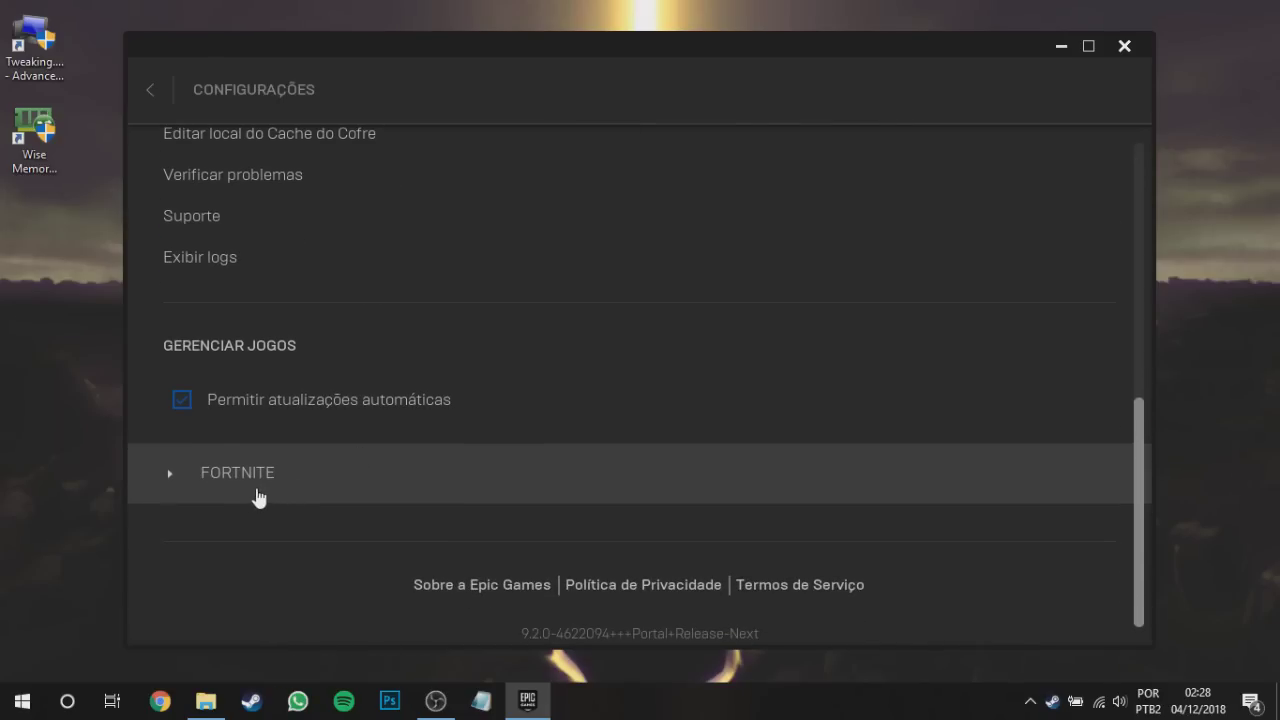
{"action": "left_click", "coordinate": [243, 478]}
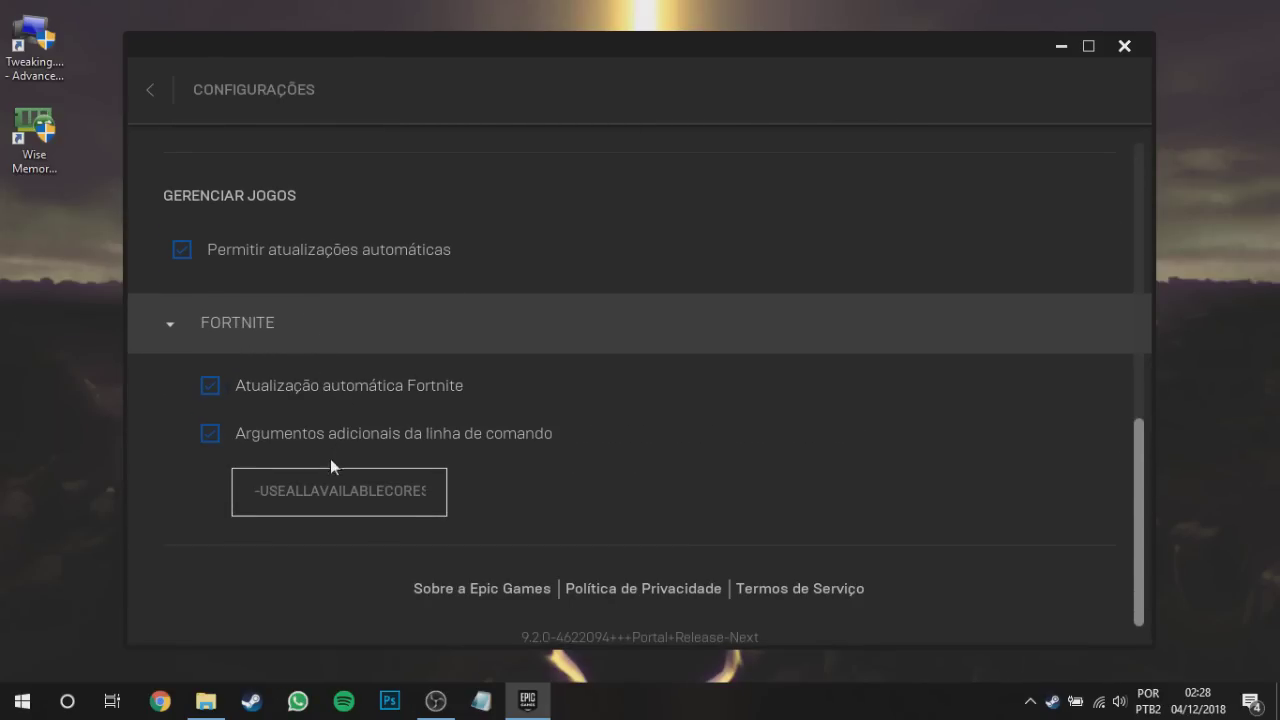
{"action": "left_click", "coordinate": [207, 435]}
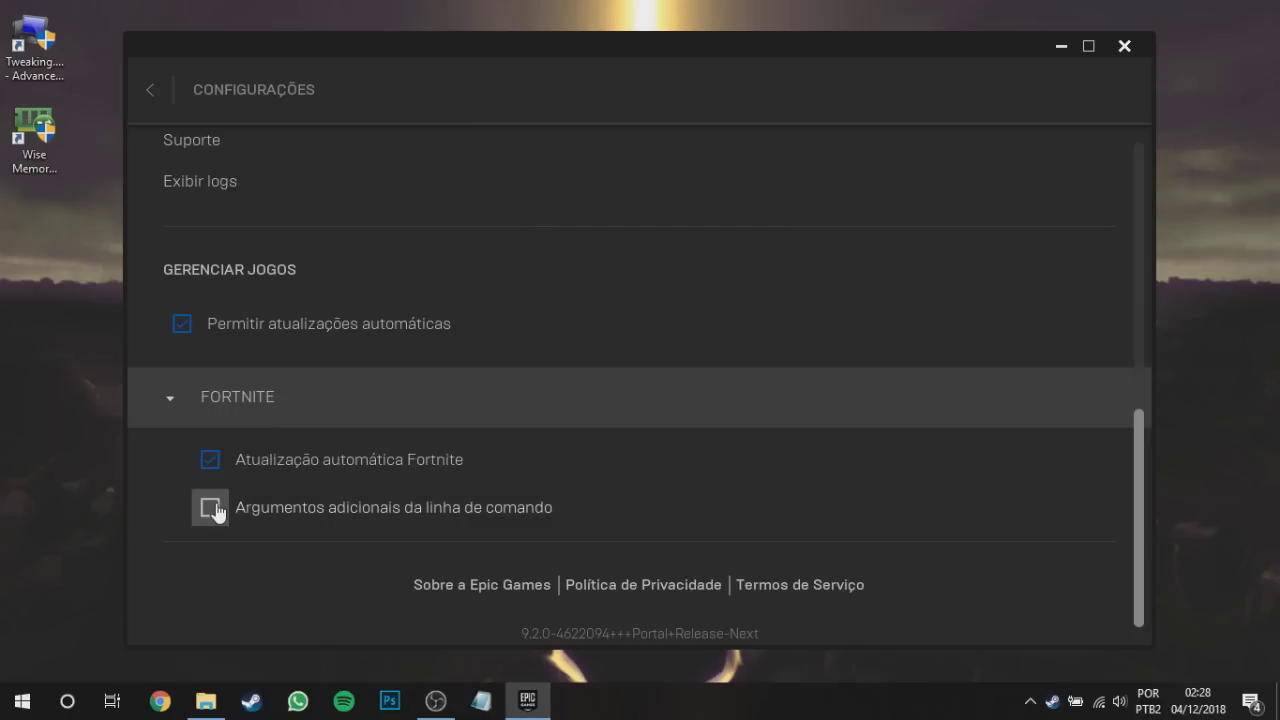
{"action": "left_click", "coordinate": [210, 508]}
- Copy "-USEALLAVAILABLECORES -nomansky +mat_antialias 0" from the PARTE 5 text file into Fortnite's additional command line arguments, closing the file and pack folder
{"action": "left_click", "coordinate": [205, 701]}
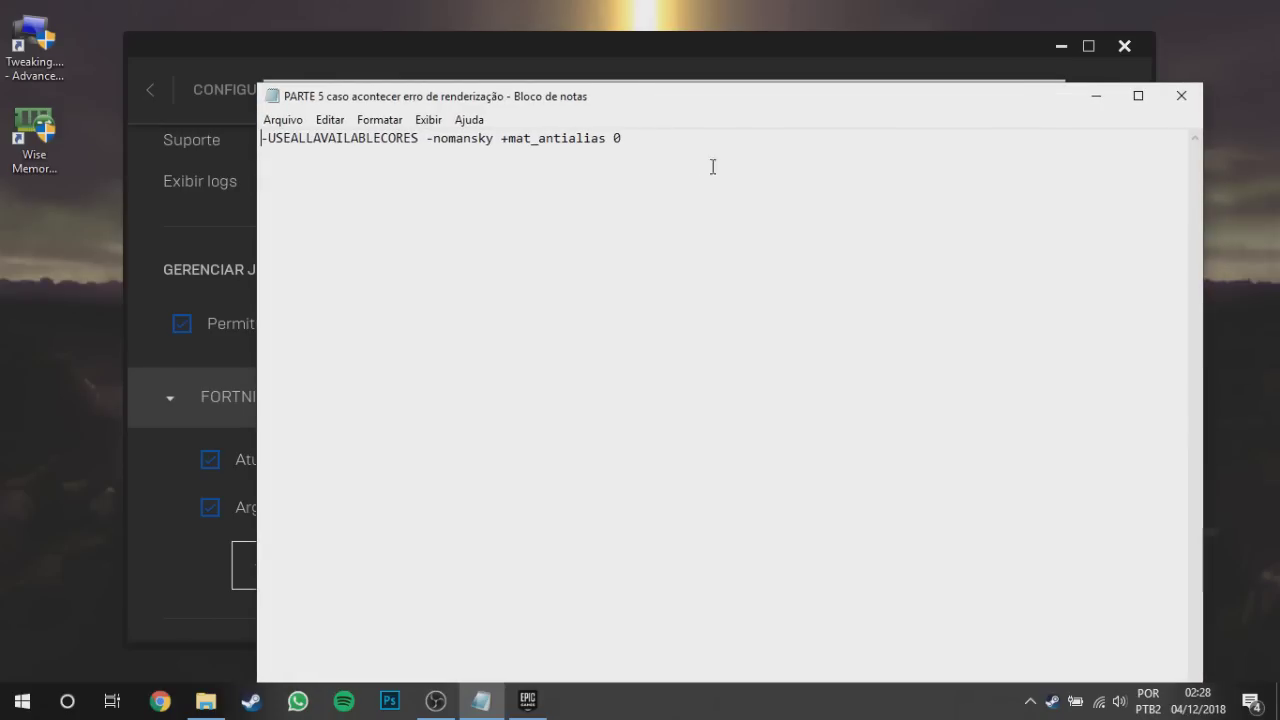
{"action": "left_click_drag", "start_coordinate": [664, 144], "coordinate": [245, 155]}
{"action": "left_click", "coordinate": [1181, 95]}
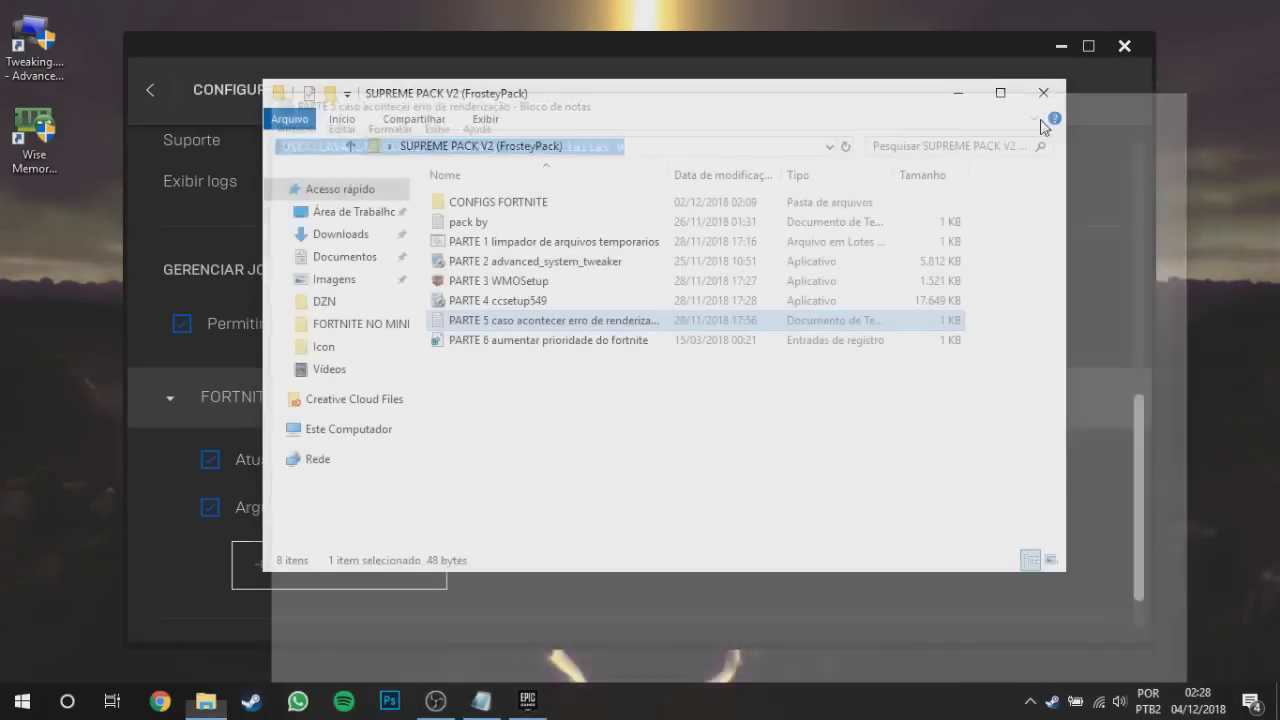
{"action": "left_click", "coordinate": [1043, 94]}
{"action": "key", "text": "ctrl+v"}
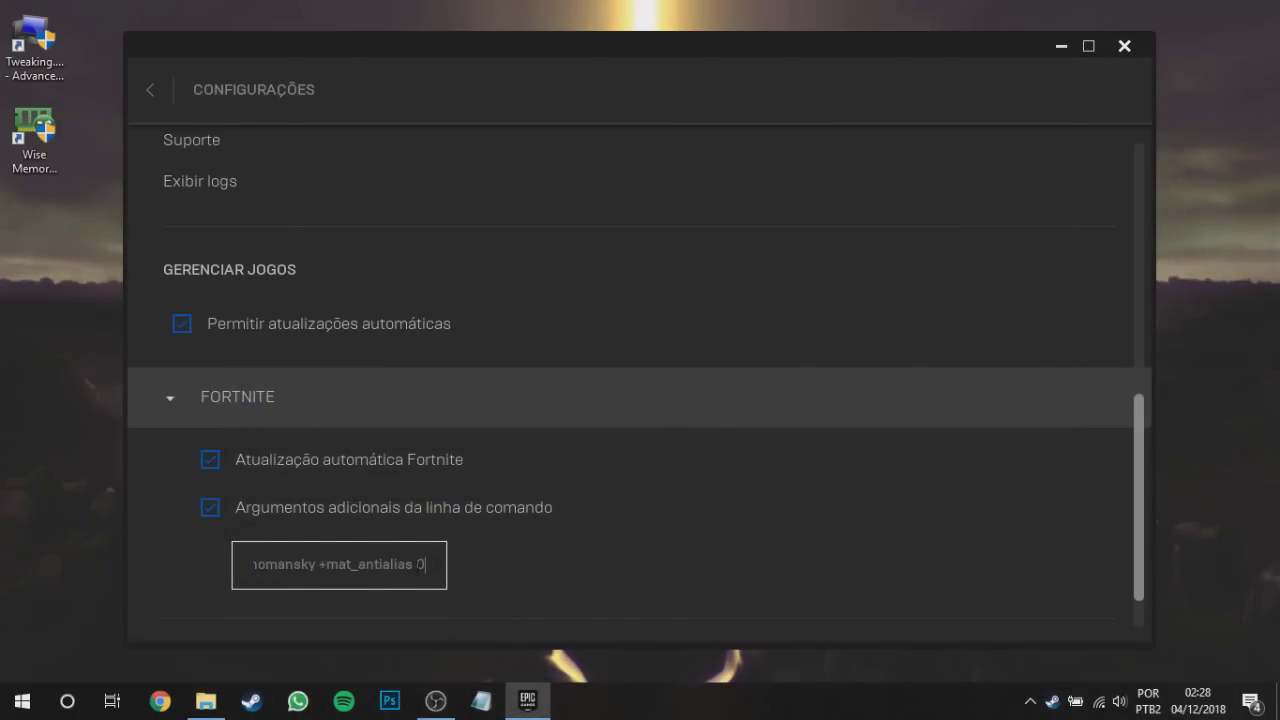
- Collapse the Fortnite options, return to the launcher's home page and close Epic Games Launcher
{"action": "left_click", "coordinate": [396, 412]}
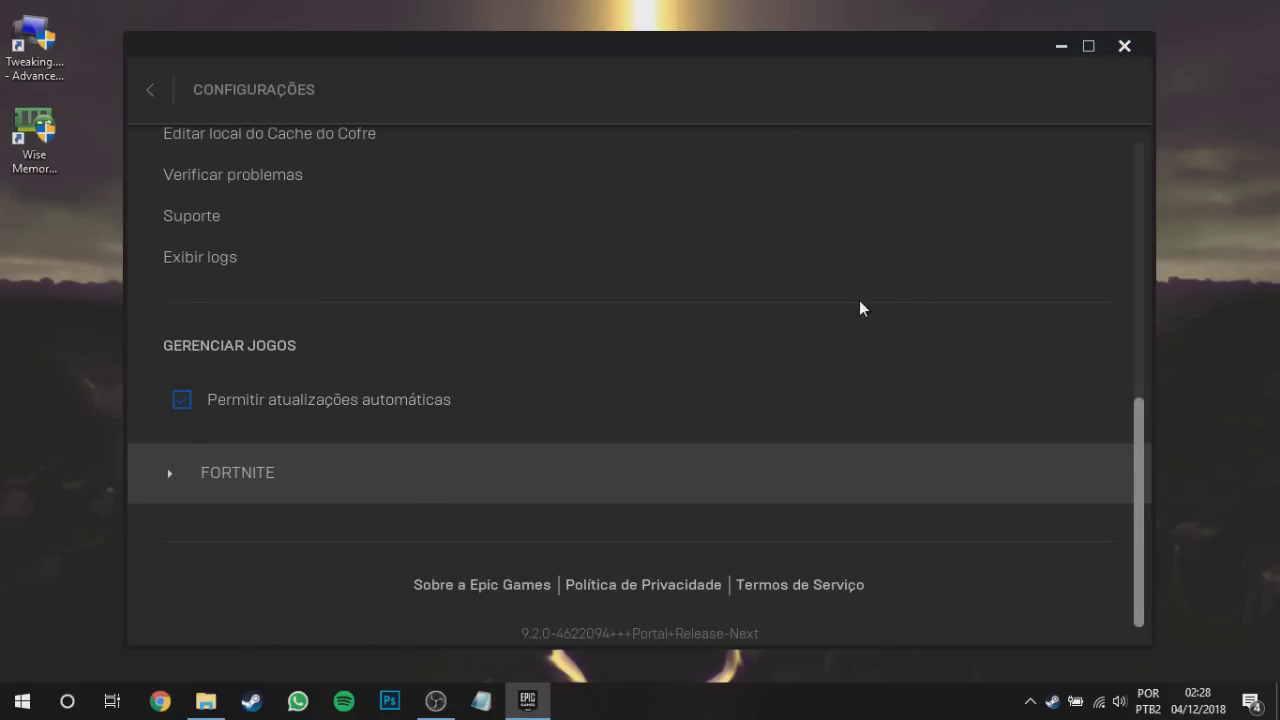
{"action": "left_click", "coordinate": [150, 89]}
{"action": "scroll", "coordinate": [624, 324], "scroll_direction": "down", "scroll_amount": 3}
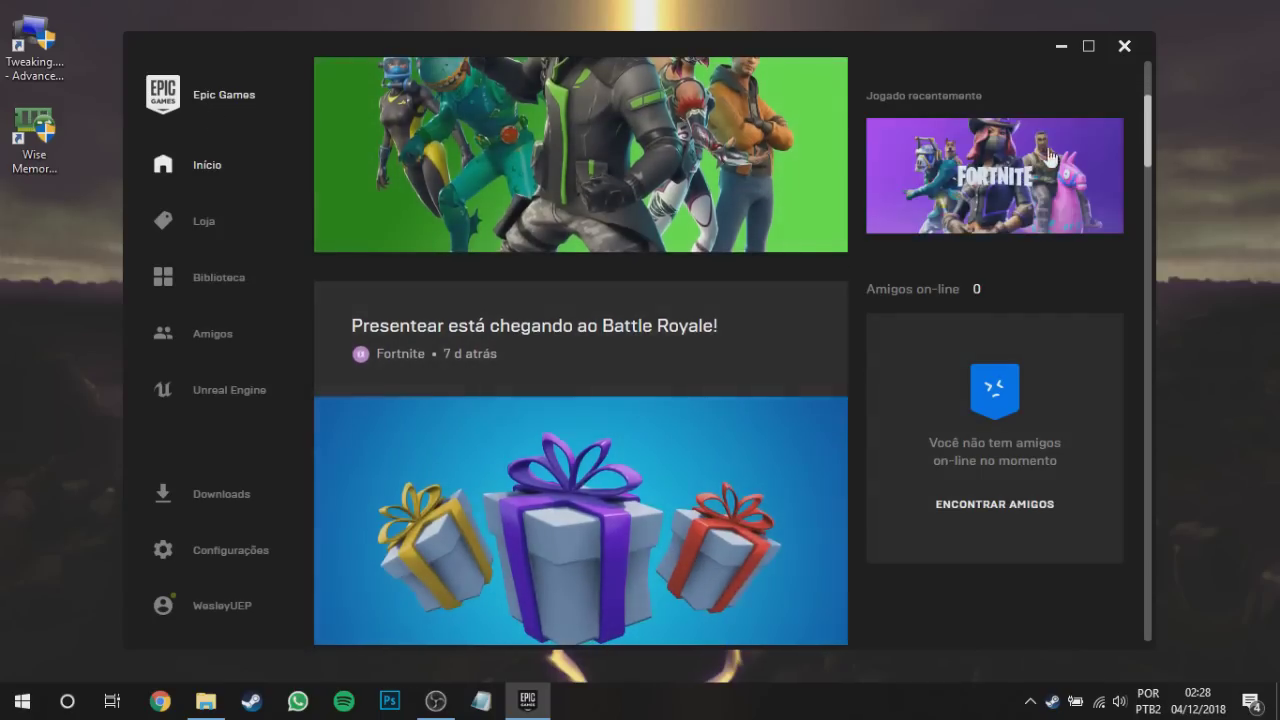
{"action": "left_click", "coordinate": [1122, 47]}
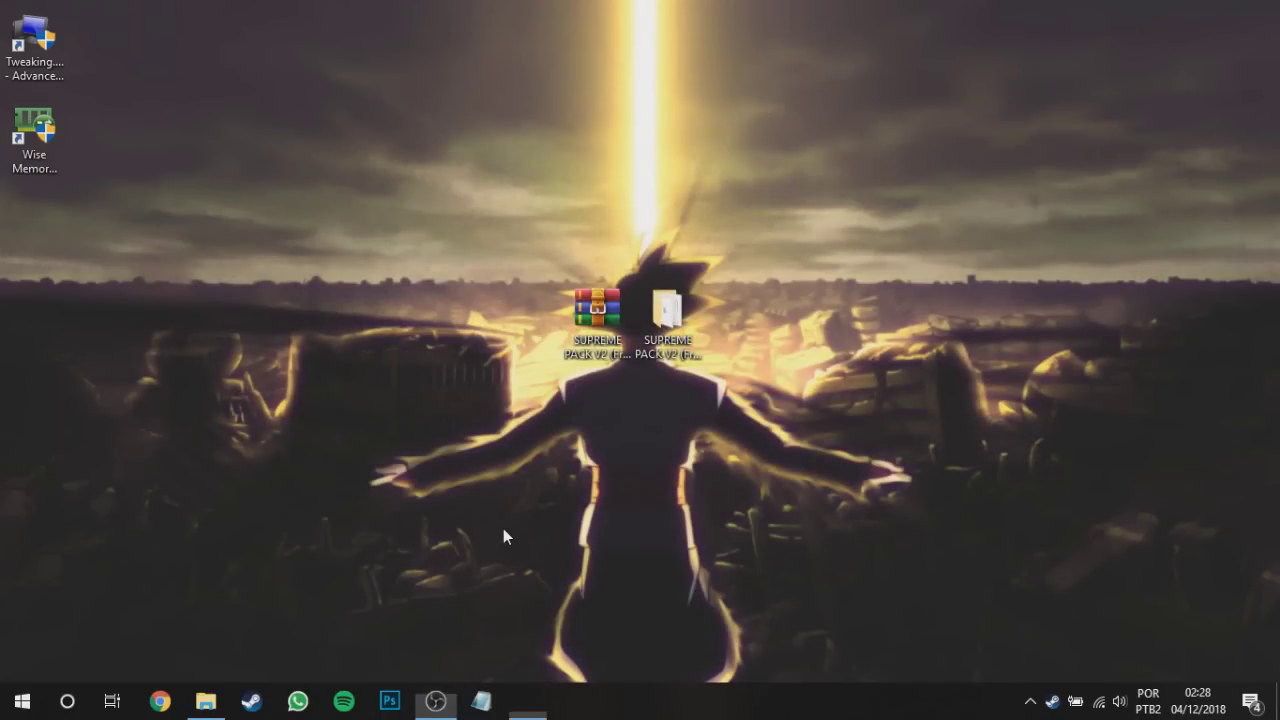
- Bring up the Run dialog and open the %appdata% folder
{"action": "key", "text": "super+r"}
{"action": "type", "text": "%"}
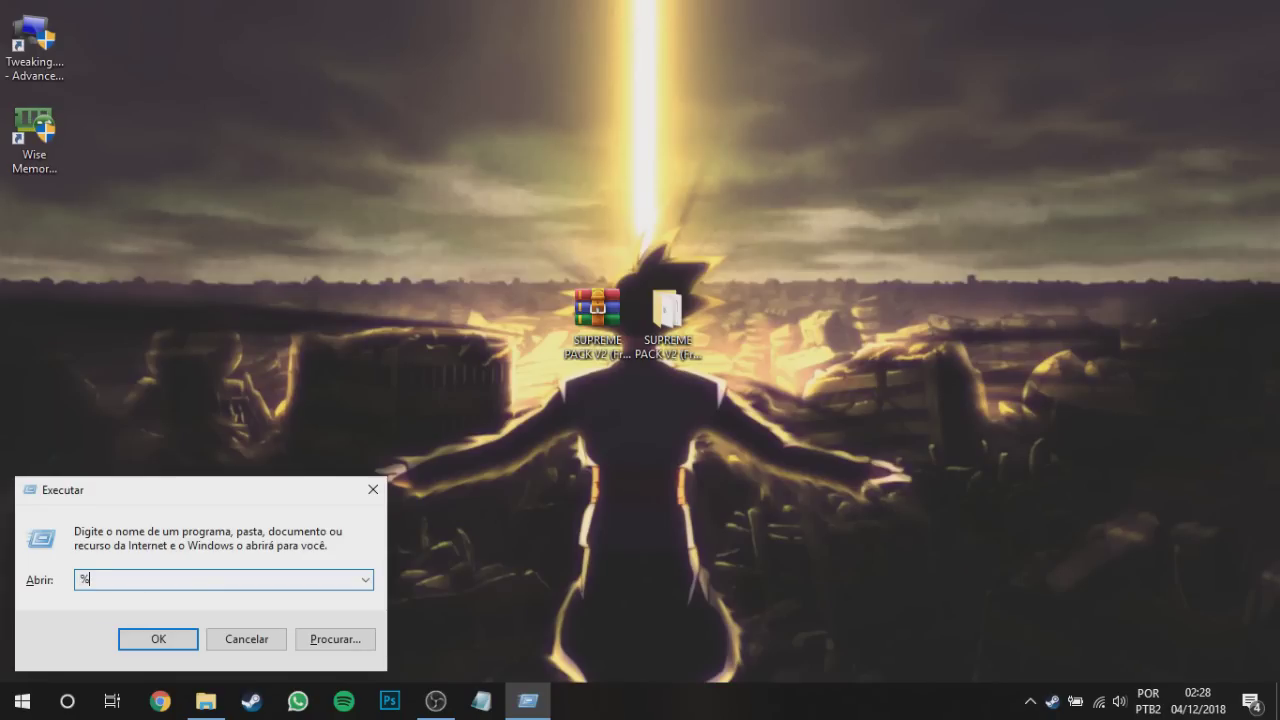
{"action": "type", "text": "appdata%"}
{"action": "key", "text": "Return"}
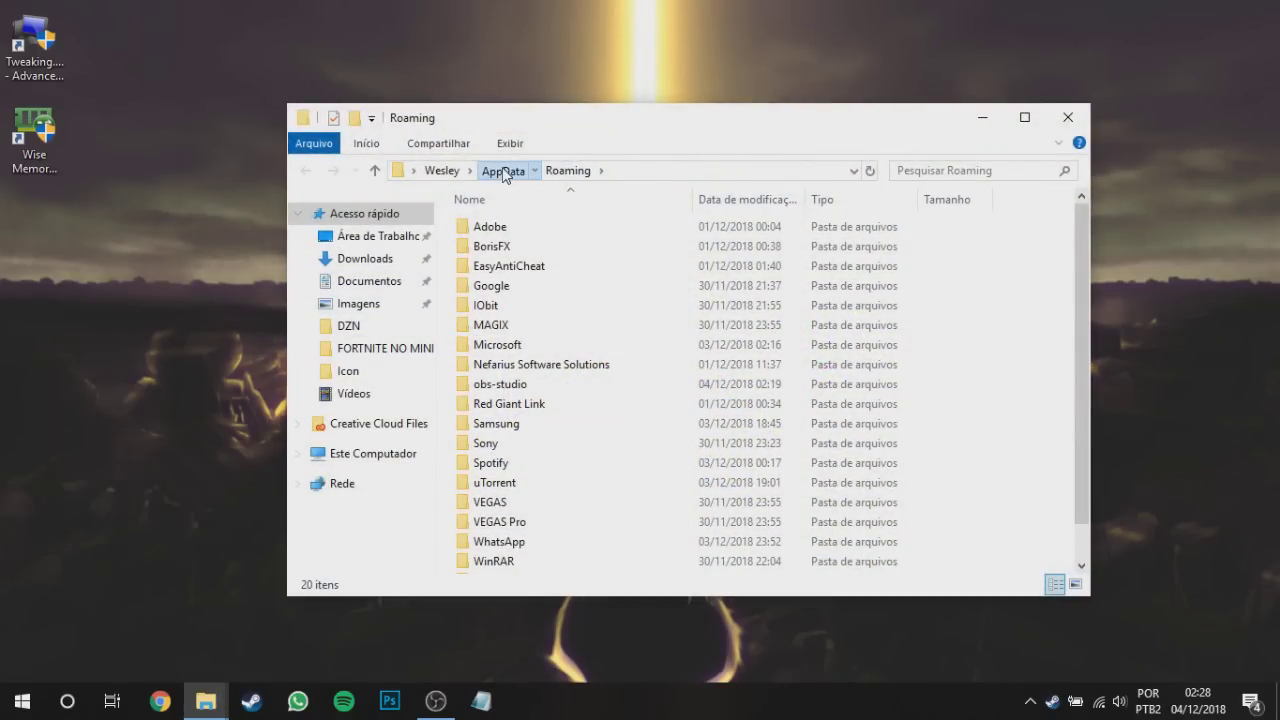
- Go up to AppData and navigate through Local, FortniteGame, Saved and Config into the WindowsClient folder
{"action": "left_click", "coordinate": [503, 172]}
{"action": "double_click", "coordinate": [500, 228]}
{"action": "left_click", "coordinate": [555, 406]}
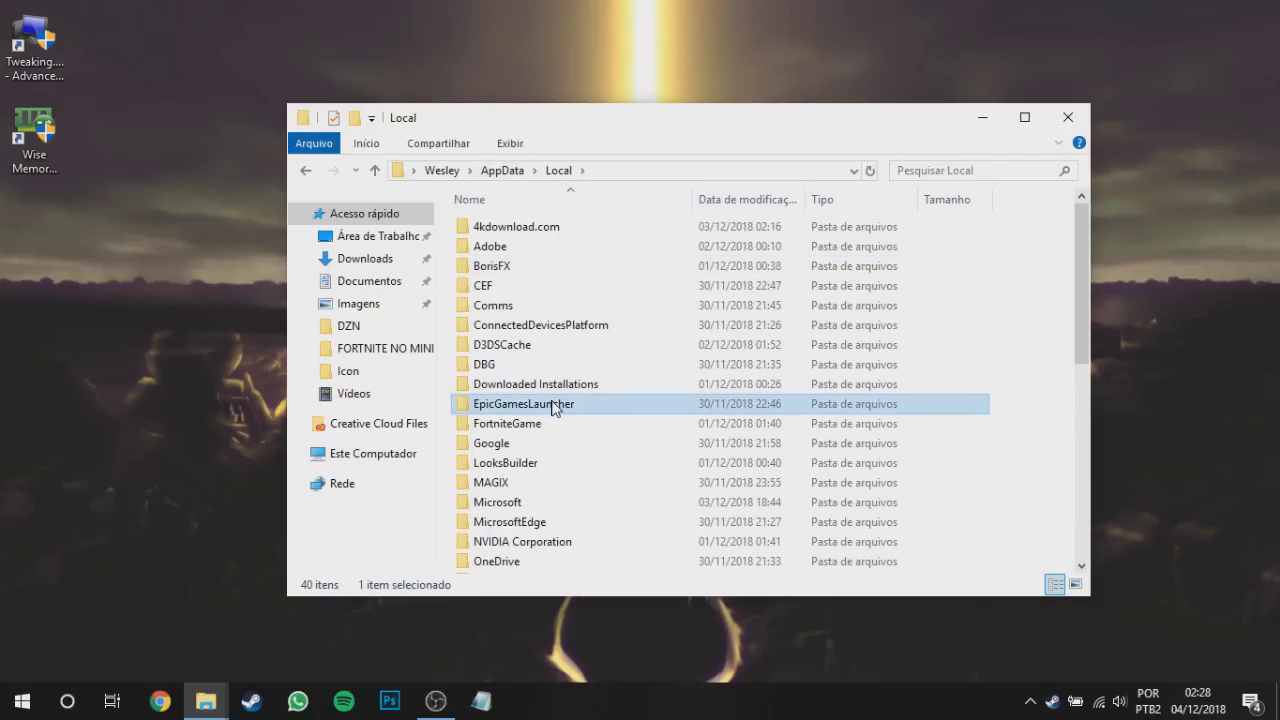
{"action": "double_click", "coordinate": [505, 423]}
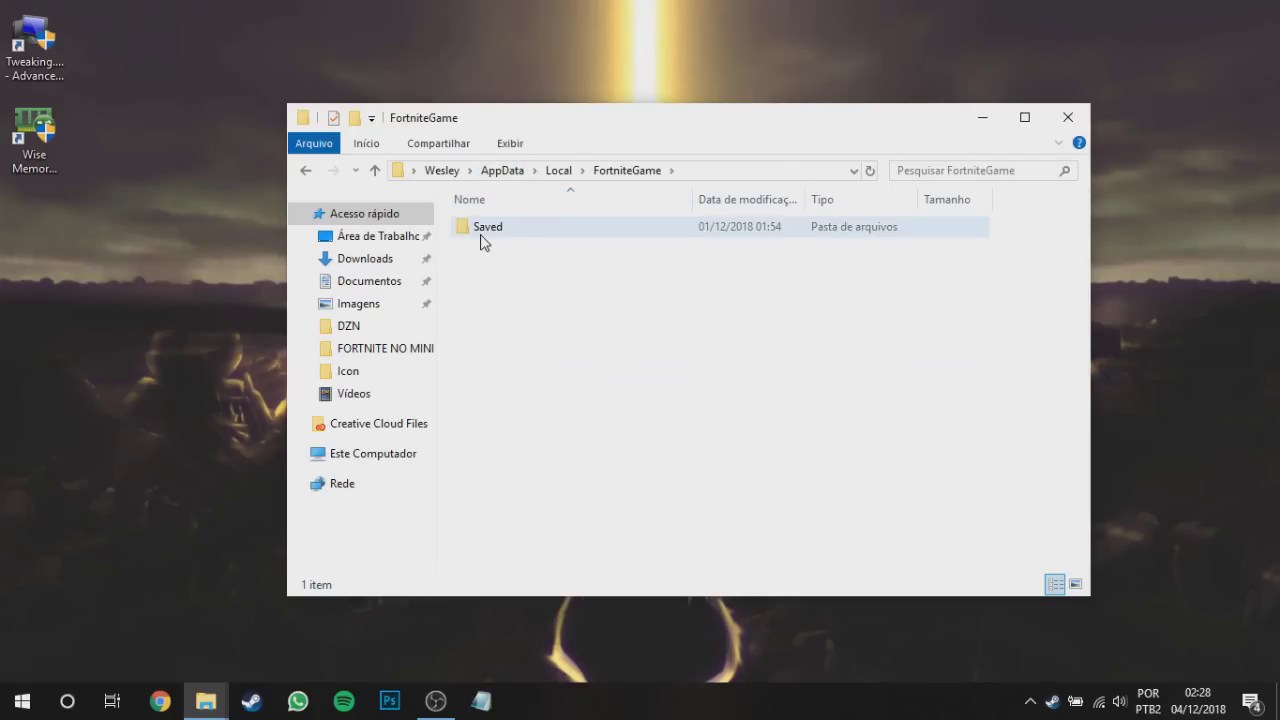
{"action": "double_click", "coordinate": [485, 230]}
{"action": "double_click", "coordinate": [490, 247]}
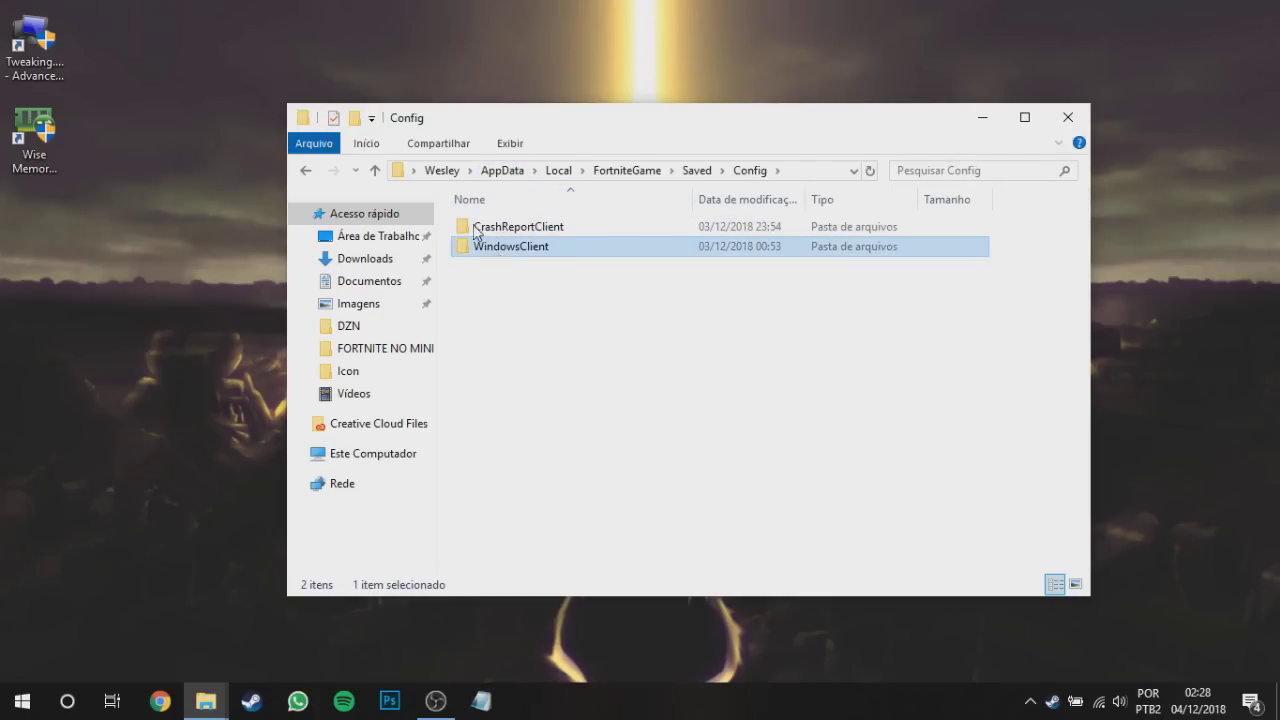
{"action": "double_click", "coordinate": [485, 246]}
- Open the SUPREME PACK V2 folder's CONFIGS FORTNITE subfolder and arrange its window beside the WindowsClient window
{"action": "left_click_drag", "start_coordinate": [433, 124], "coordinate": [483, 357]}
{"action": "double_click", "coordinate": [667, 312]}
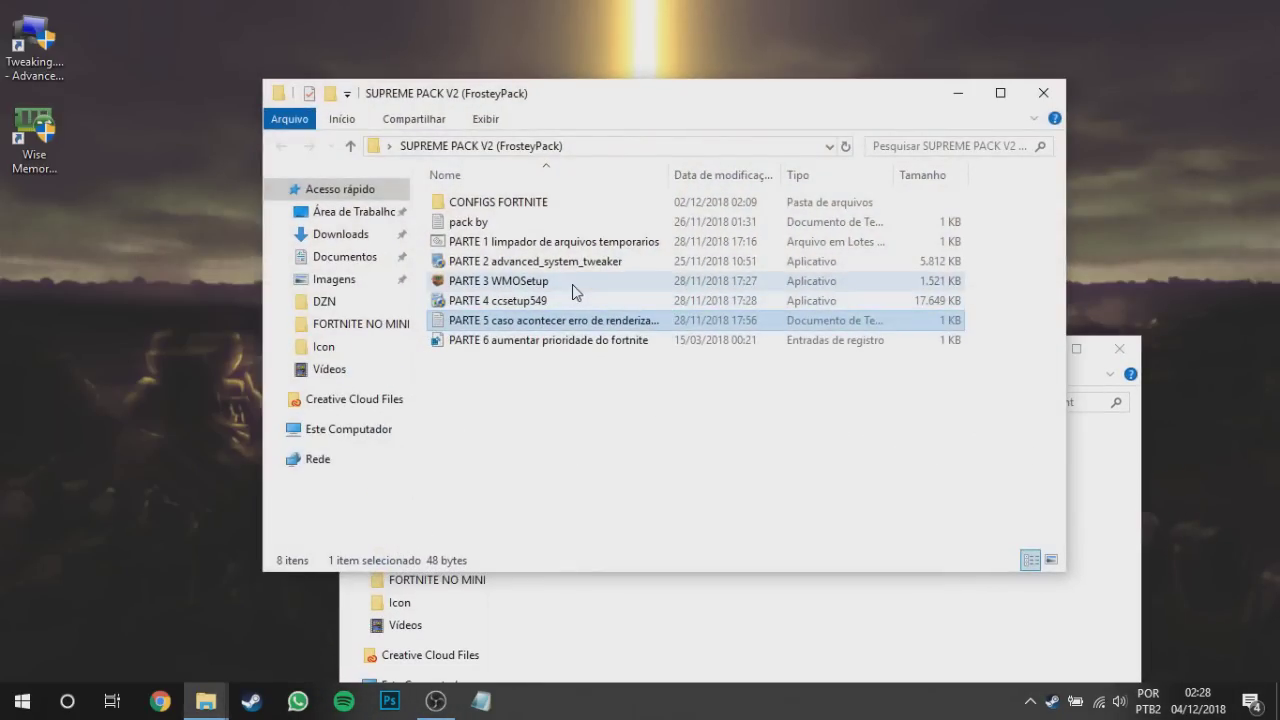
{"action": "left_click_drag", "start_coordinate": [672, 93], "coordinate": [938, 81]}
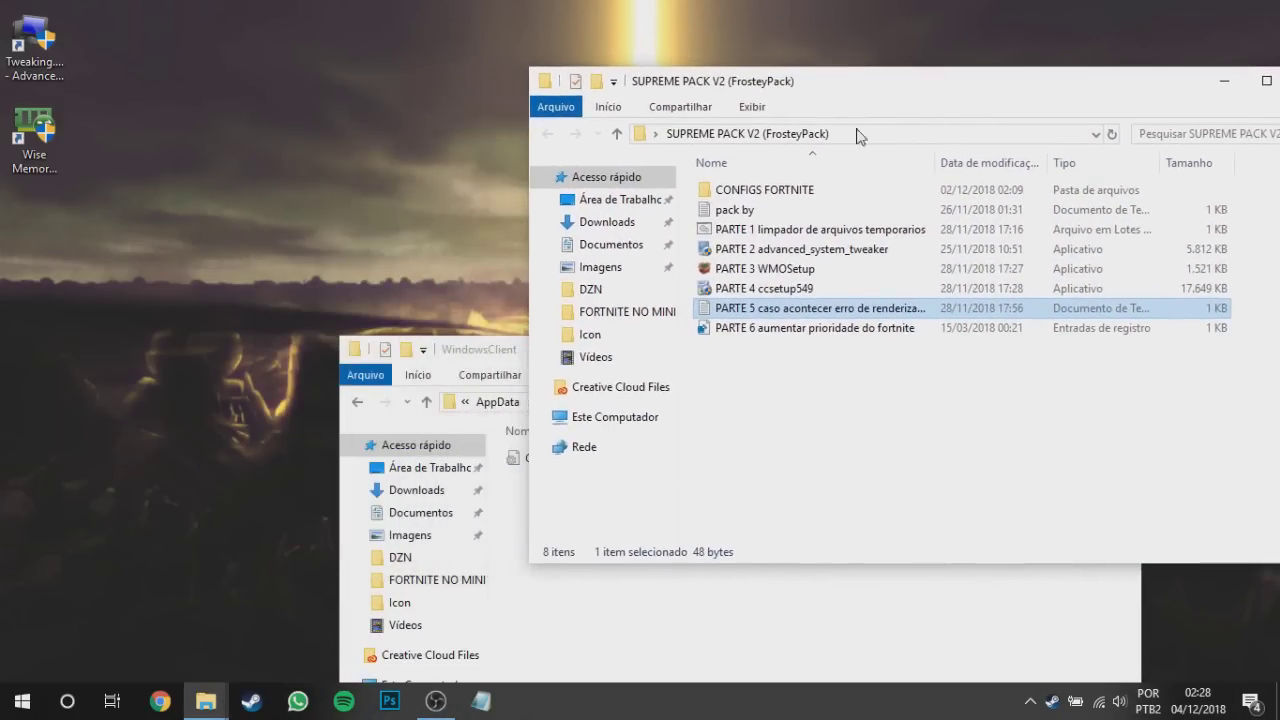
{"action": "left_click_drag", "start_coordinate": [476, 358], "coordinate": [216, 254]}
{"action": "double_click", "coordinate": [870, 197]}
- Examine the contents of the MÉDIO FRACO and MÉDIO FRACO 2 presets and the ULTRA LOW preset recommended for weak PCs
{"action": "double_click", "coordinate": [785, 232]}
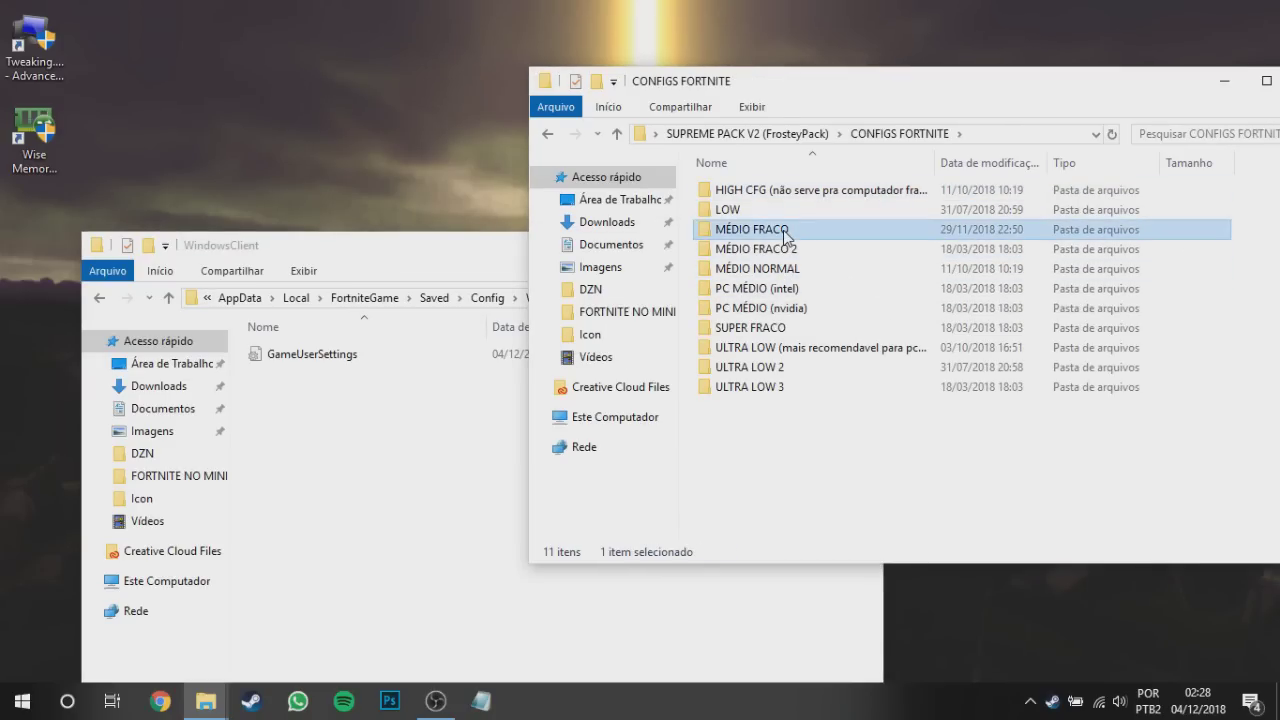
{"action": "key", "text": "alt+Left"}
{"action": "double_click", "coordinate": [769, 249]}
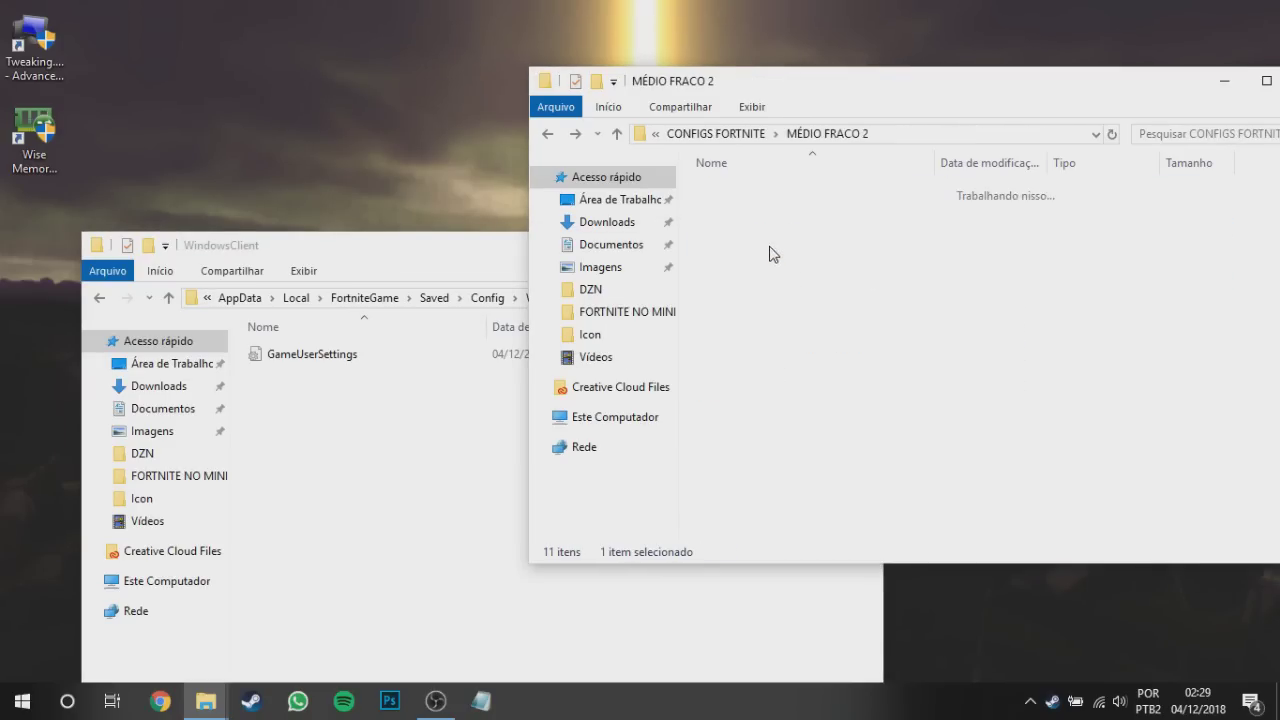
{"action": "key", "text": "alt+Left"}
{"action": "left_click", "coordinate": [768, 230]}
{"action": "double_click", "coordinate": [768, 230]}
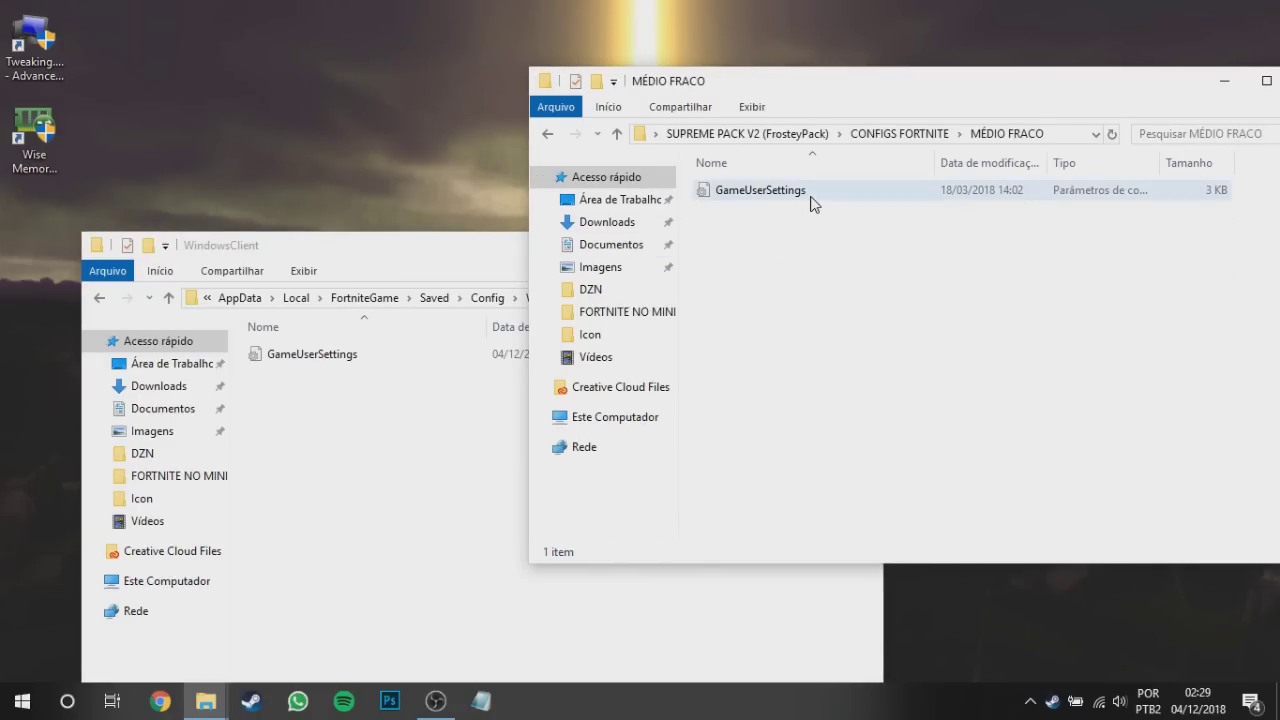
{"action": "left_click", "coordinate": [768, 196]}
{"action": "left_click", "coordinate": [783, 296]}
{"action": "key", "text": "alt+Left"}
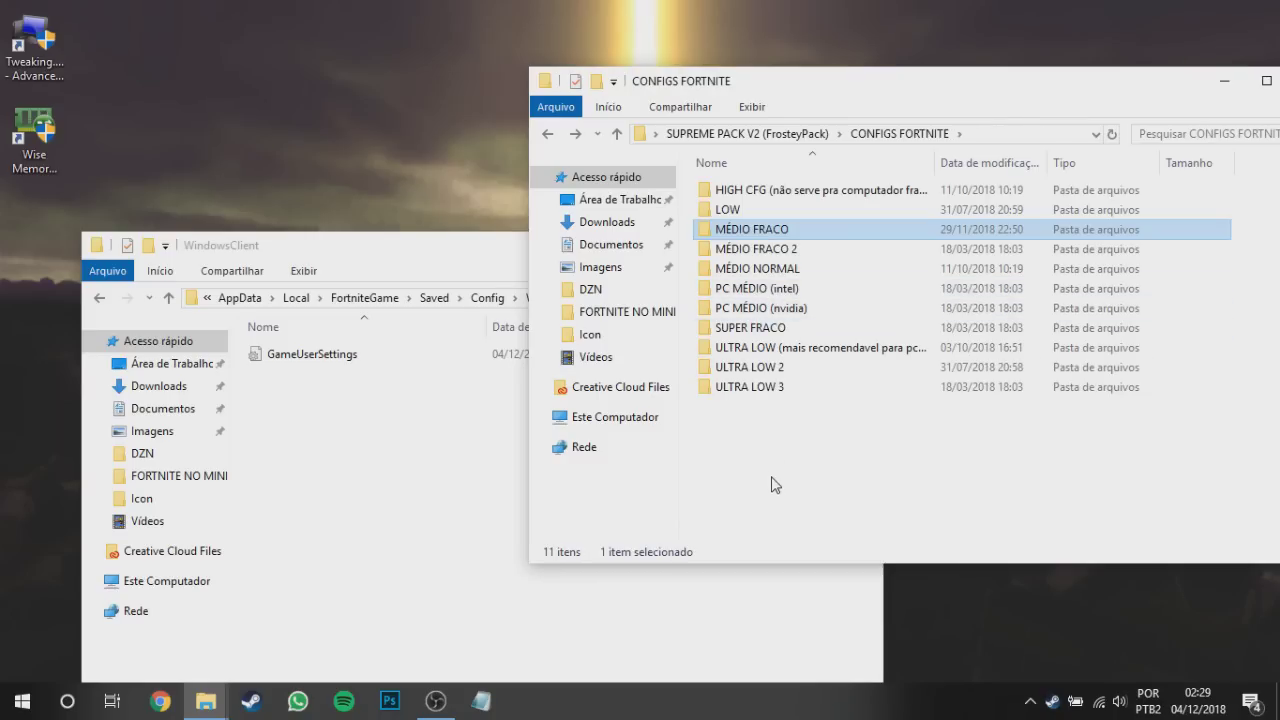
{"action": "left_click_drag", "start_coordinate": [771, 483], "coordinate": [826, 509]}
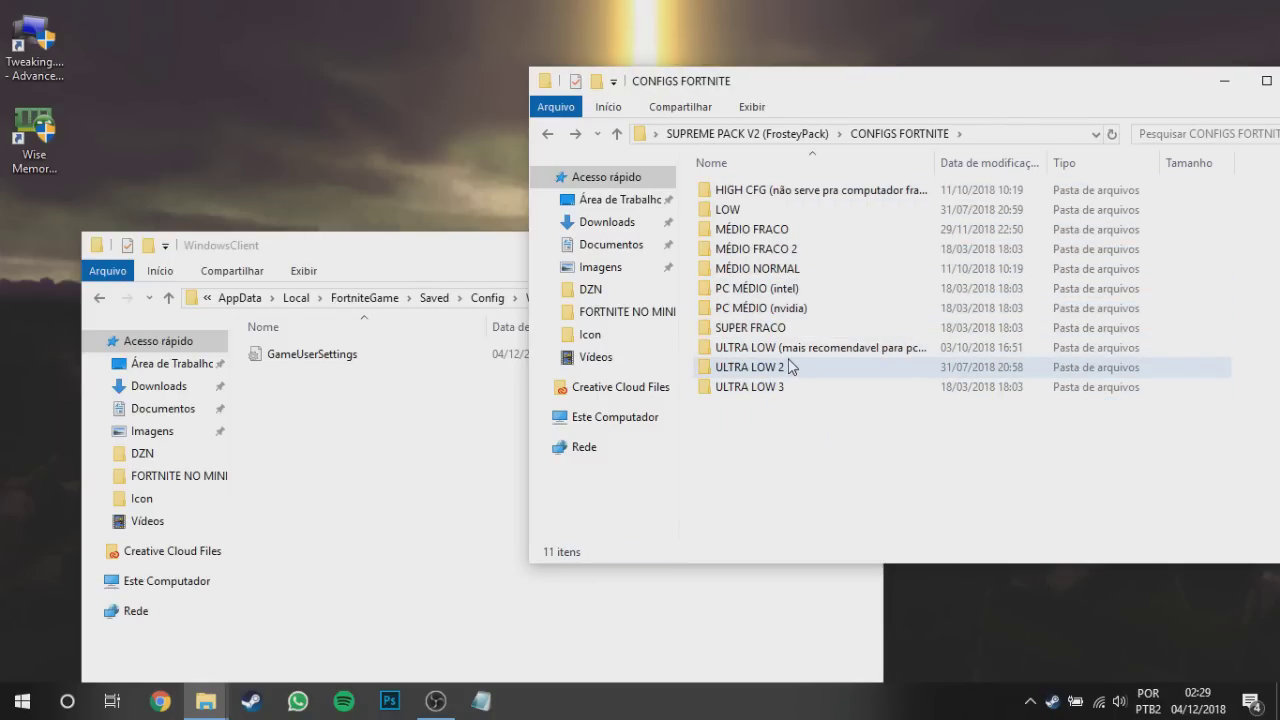
{"action": "left_click", "coordinate": [797, 349]}
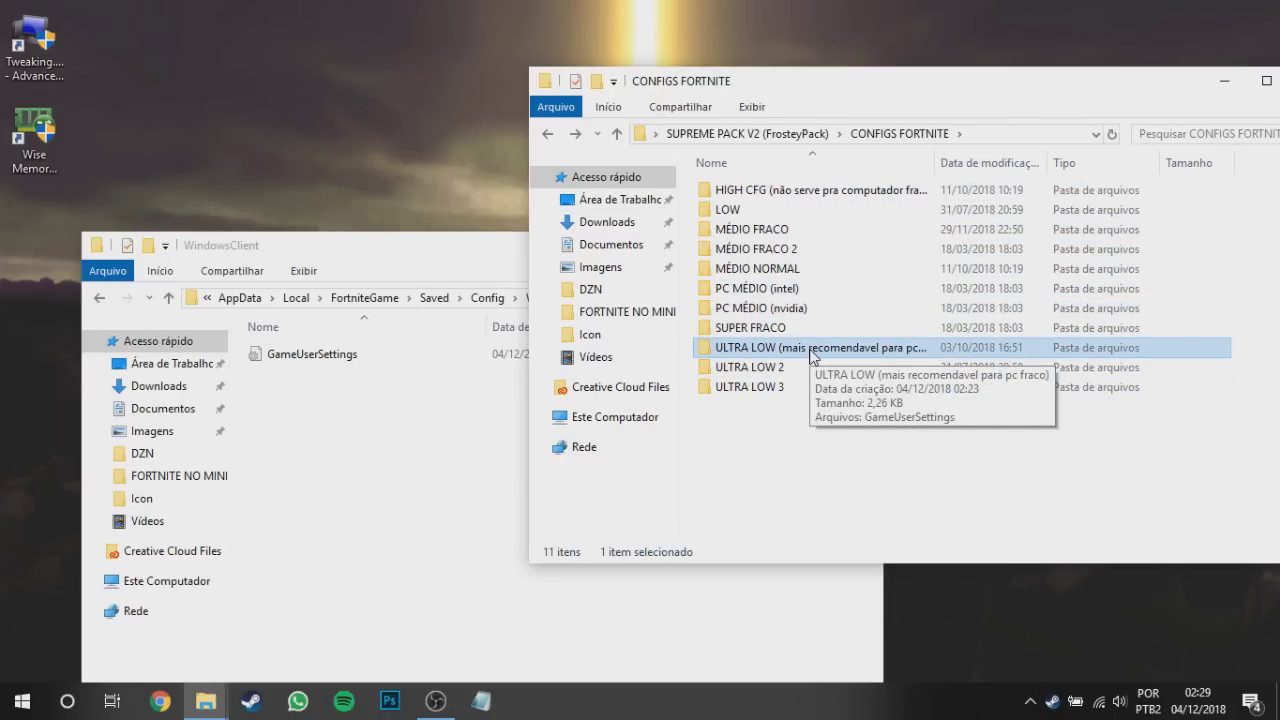
- Try to move GameUserSettings from the MÉDIO FRACO preset into the WindowsClient folder, dismissing the file replacement
{"action": "double_click", "coordinate": [760, 229]}
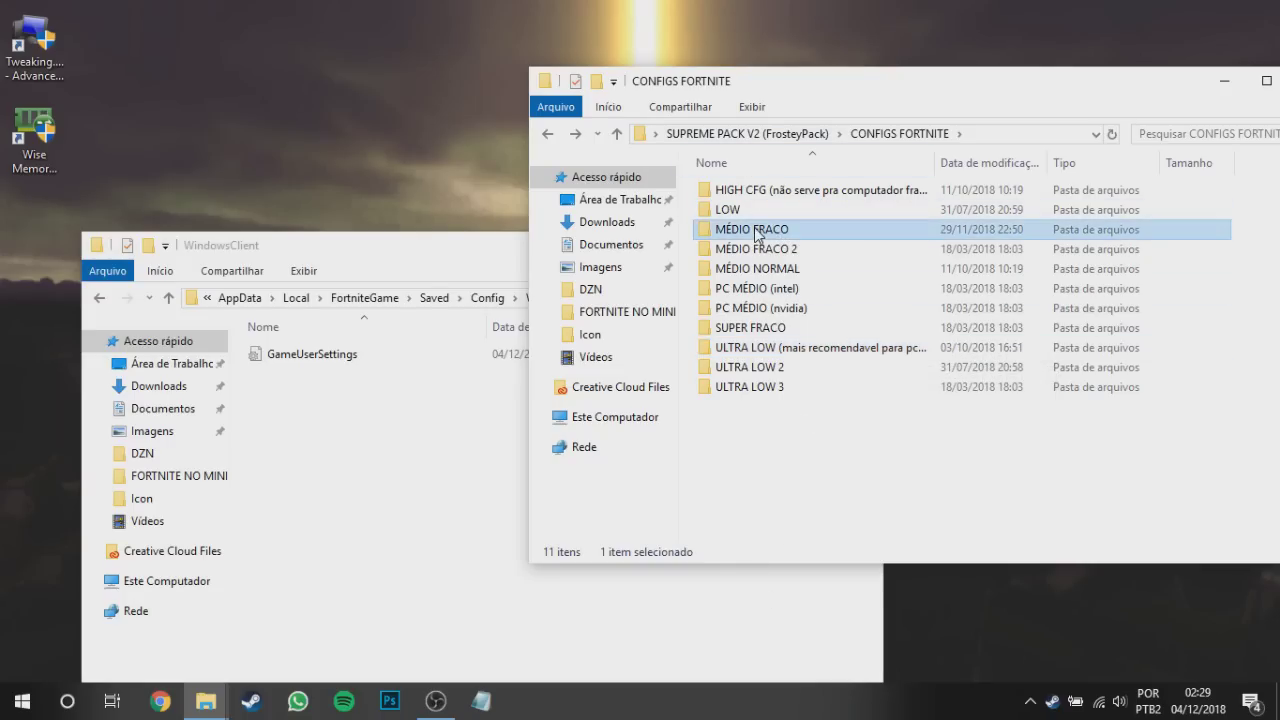
{"action": "left_click_drag", "start_coordinate": [766, 191], "coordinate": [557, 434]}
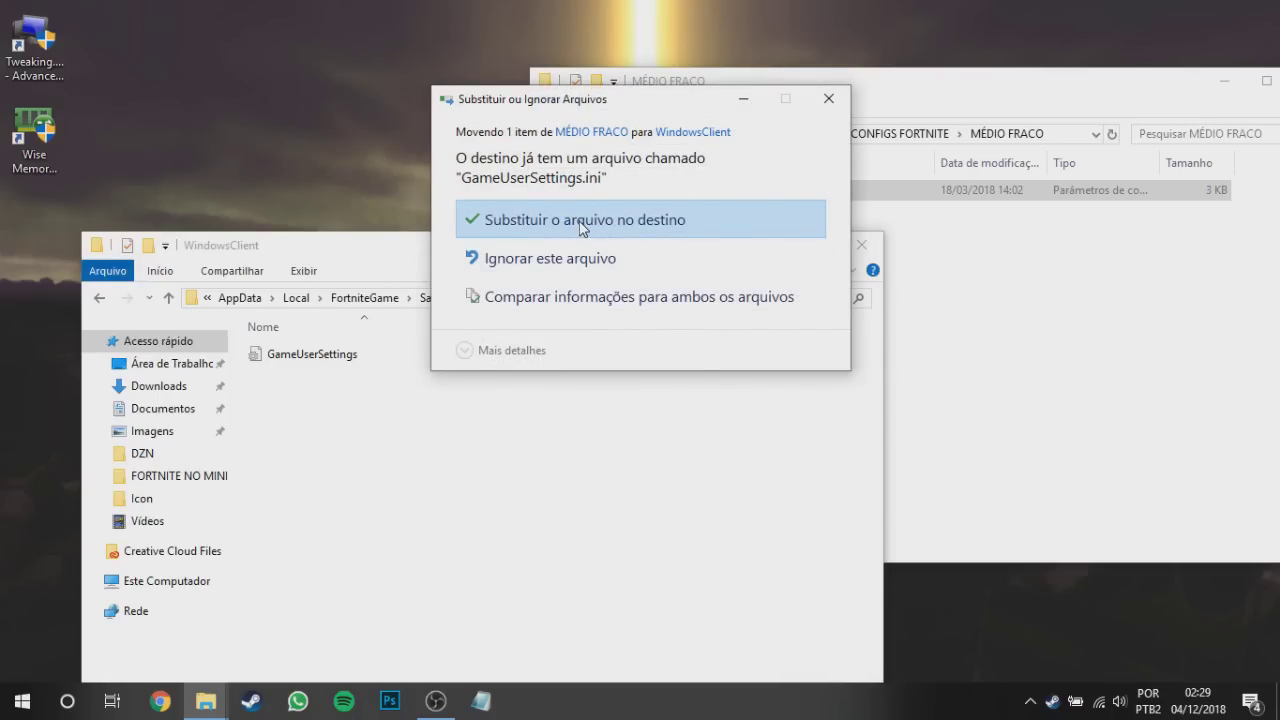
{"action": "left_click", "coordinate": [829, 104]}
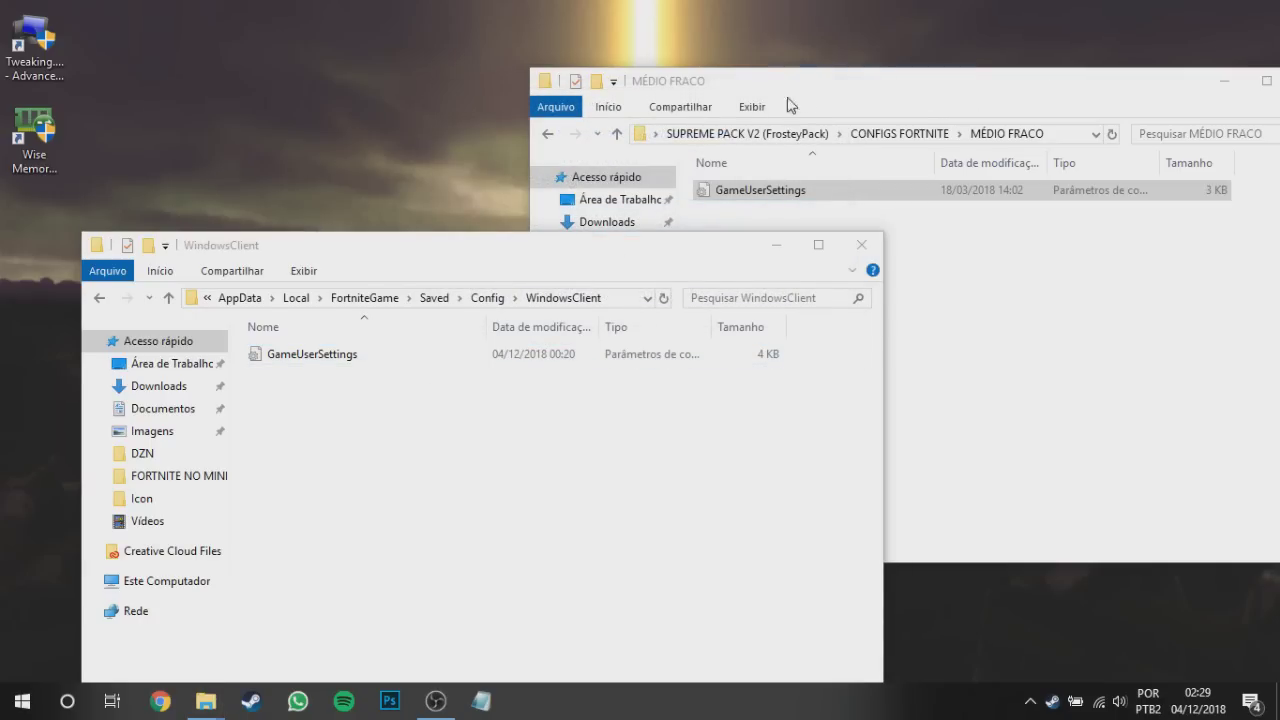
- Return to the main SUPREME PACK V2 folder and close both folder windows
{"action": "left_click_drag", "start_coordinate": [791, 106], "coordinate": [402, 117]}
{"action": "key", "text": "BackSpace"}
{"action": "key", "text": "BackSpace"}
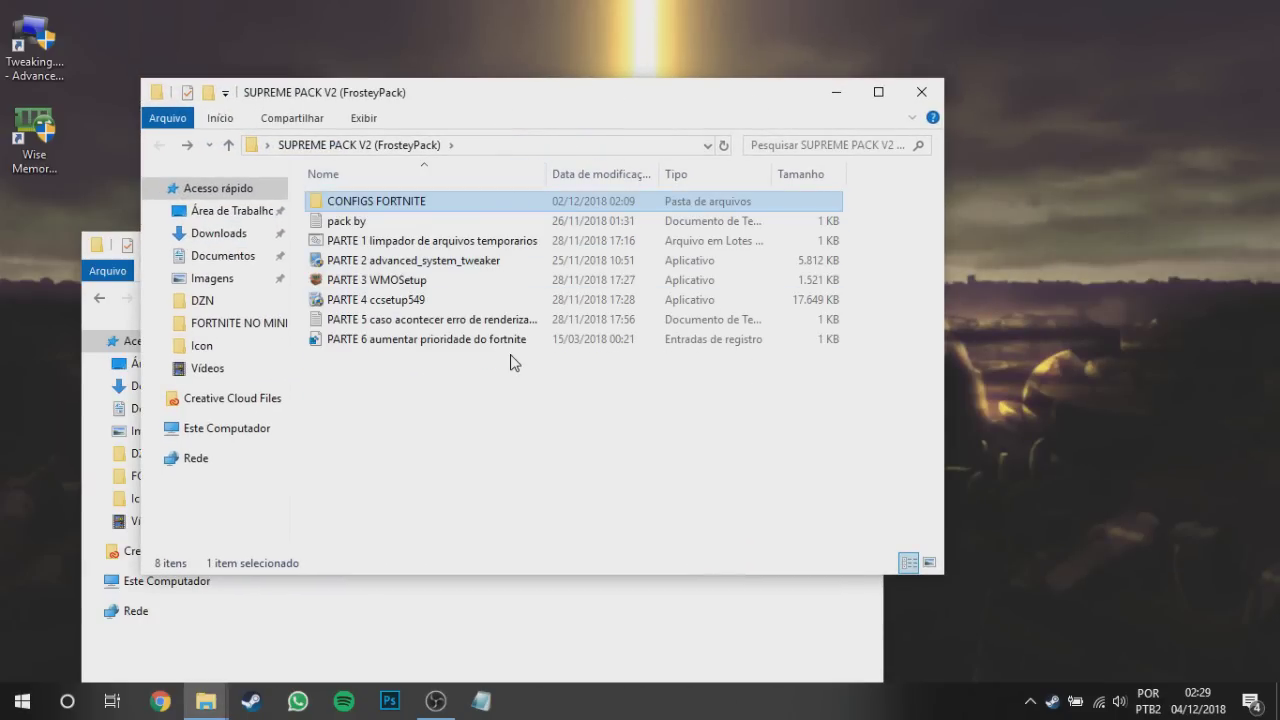
{"action": "left_click_drag", "start_coordinate": [527, 455], "coordinate": [502, 179]}
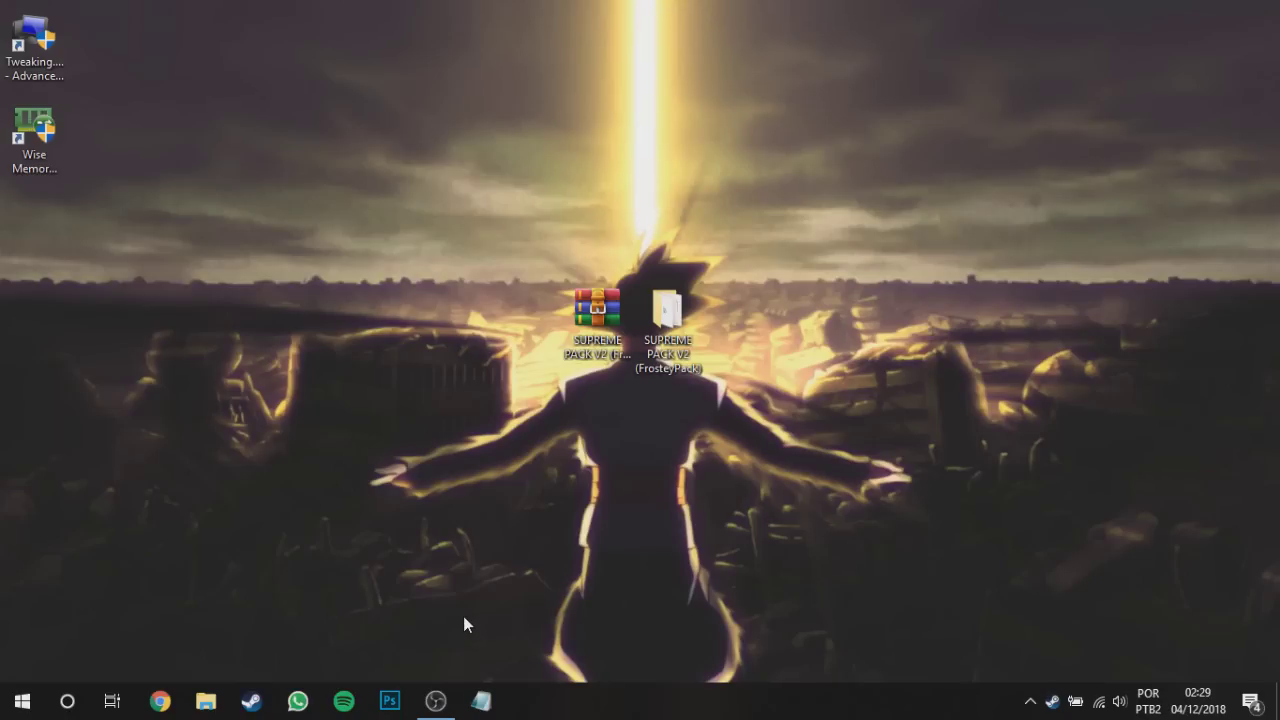
- Launch System Configuration by running msconfig from the Run dialog
{"action": "key", "text": "super+r"}
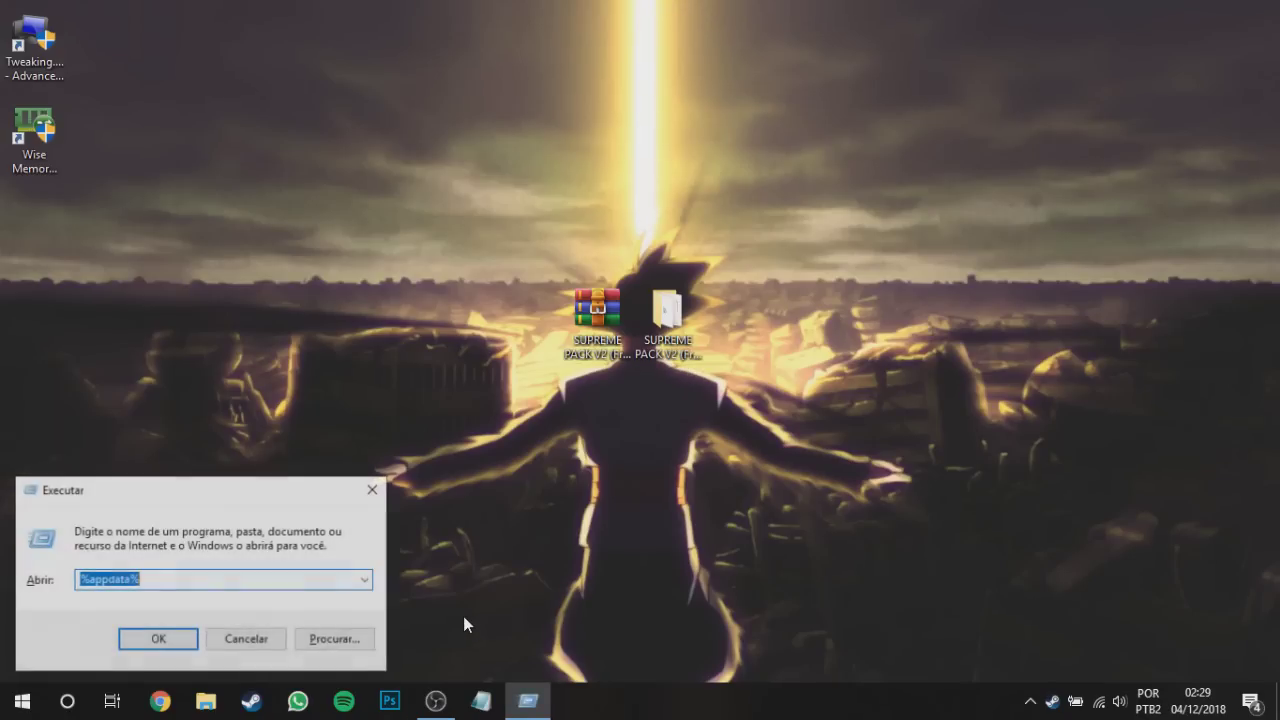
{"action": "key", "text": "BackSpace"}
{"action": "type", "text": "msco"}
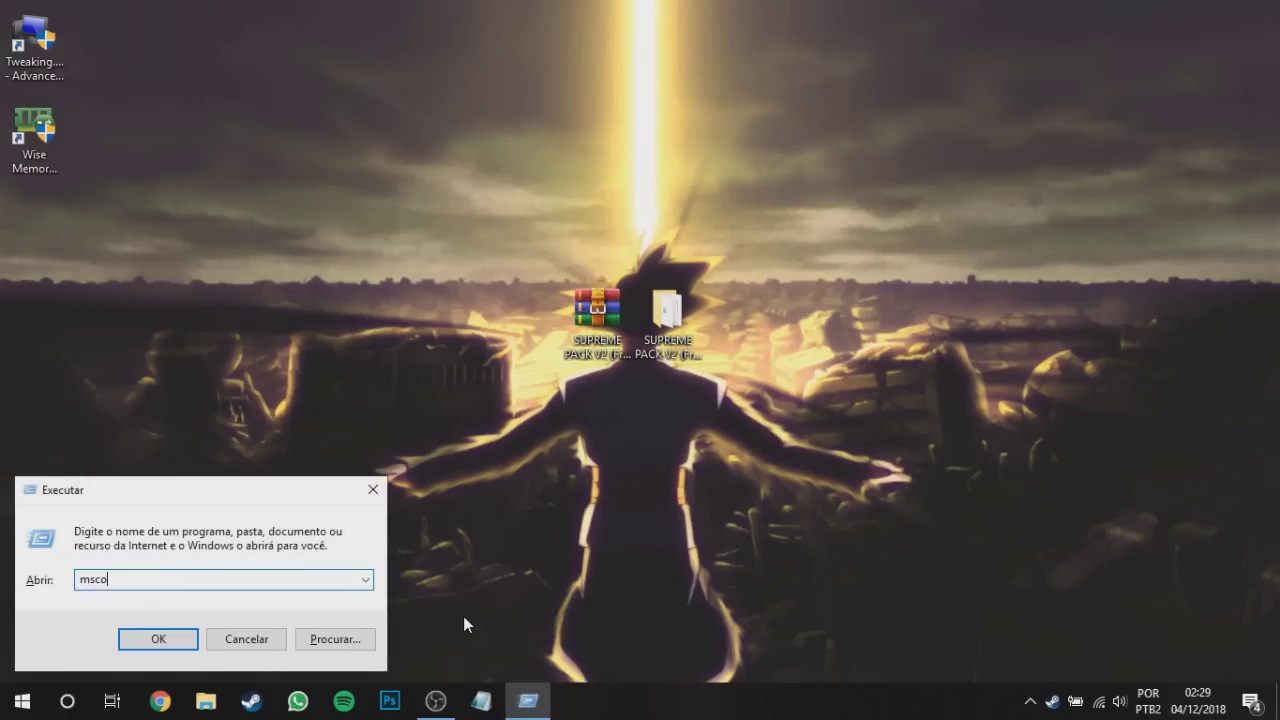
{"action": "type", "text": "nfig"}
{"action": "key", "text": "Return"}
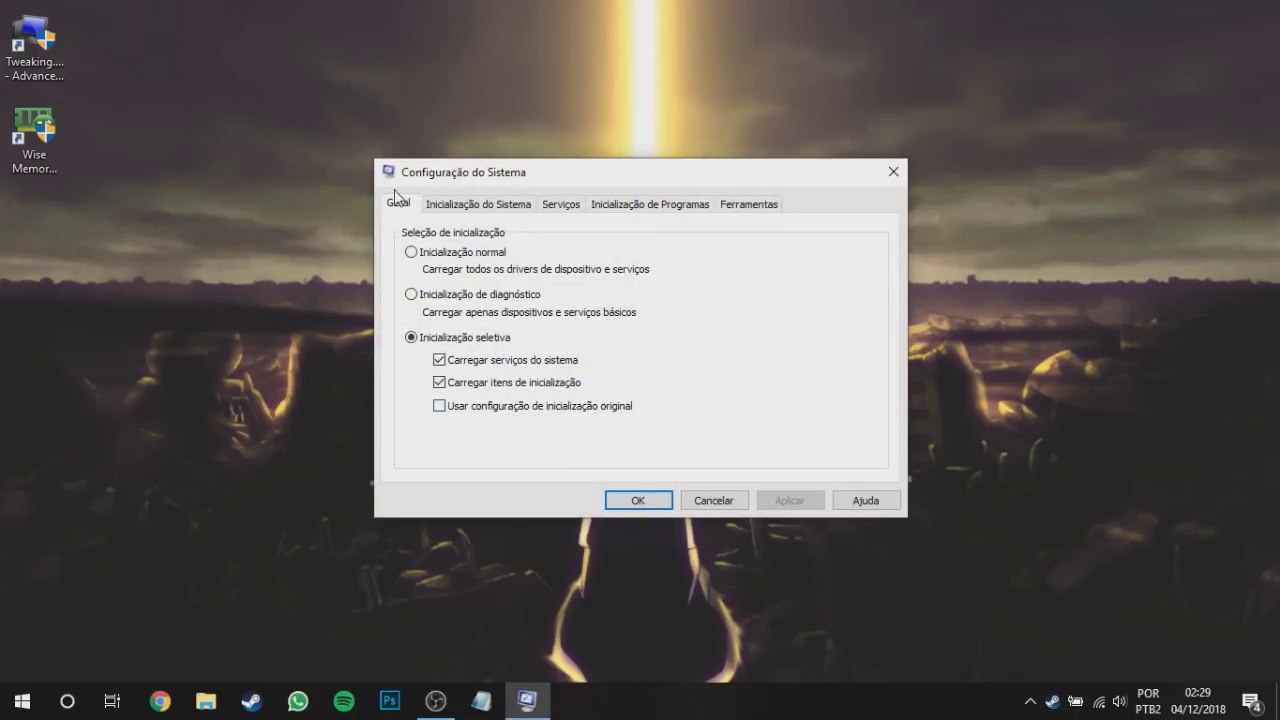
- Set the number of processors to 4 in the advanced boot options for Windows 10
{"action": "left_click", "coordinate": [514, 206]}
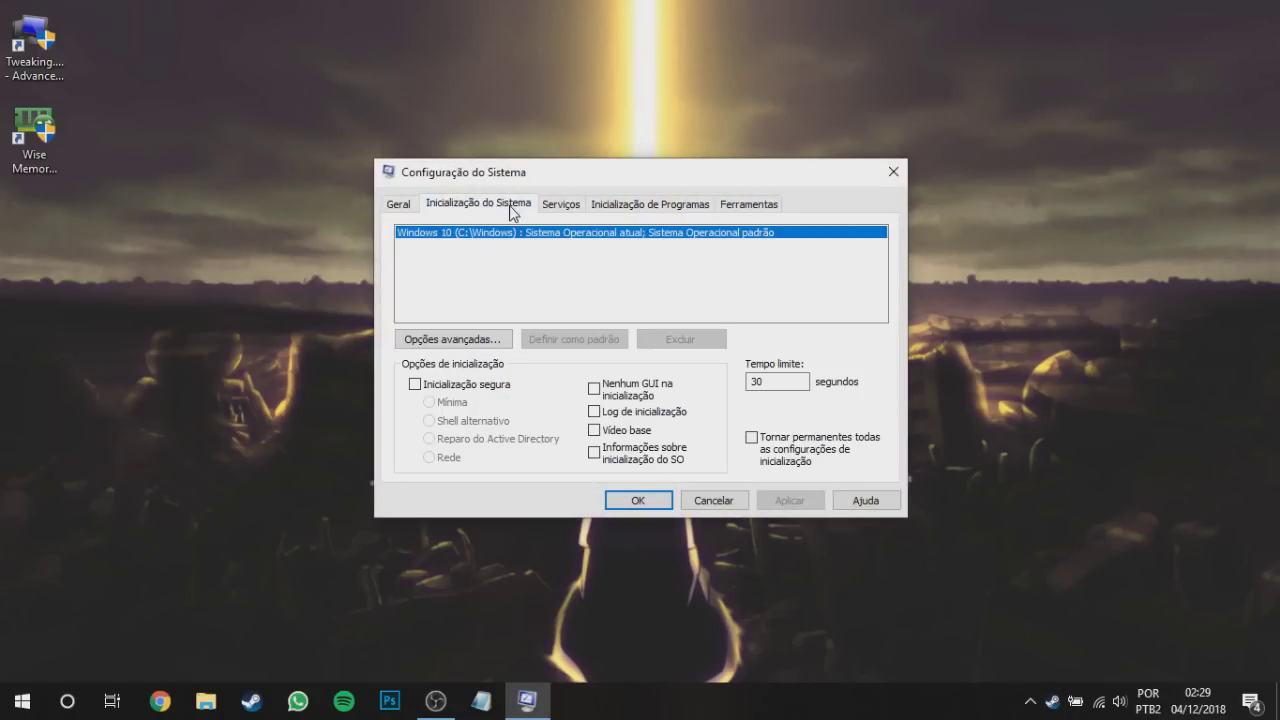
{"action": "left_click", "coordinate": [465, 343]}
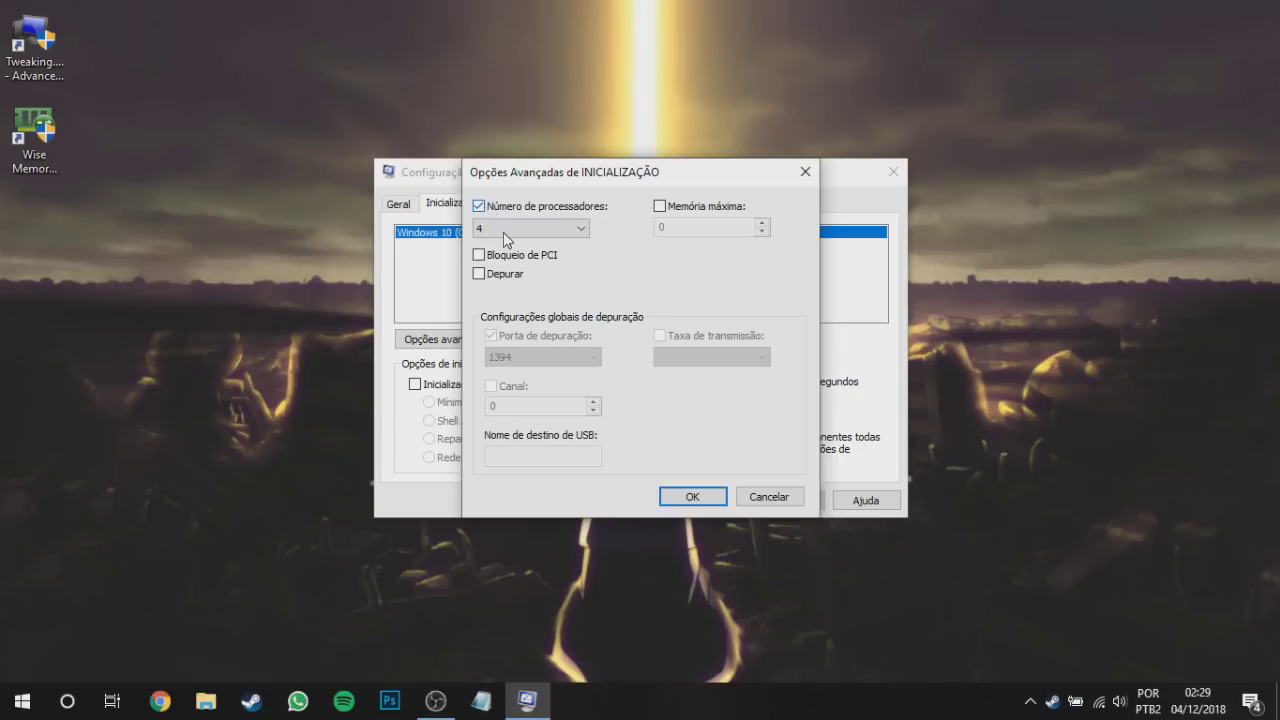
{"action": "left_click", "coordinate": [503, 232]}
{"action": "left_click", "coordinate": [486, 288]}
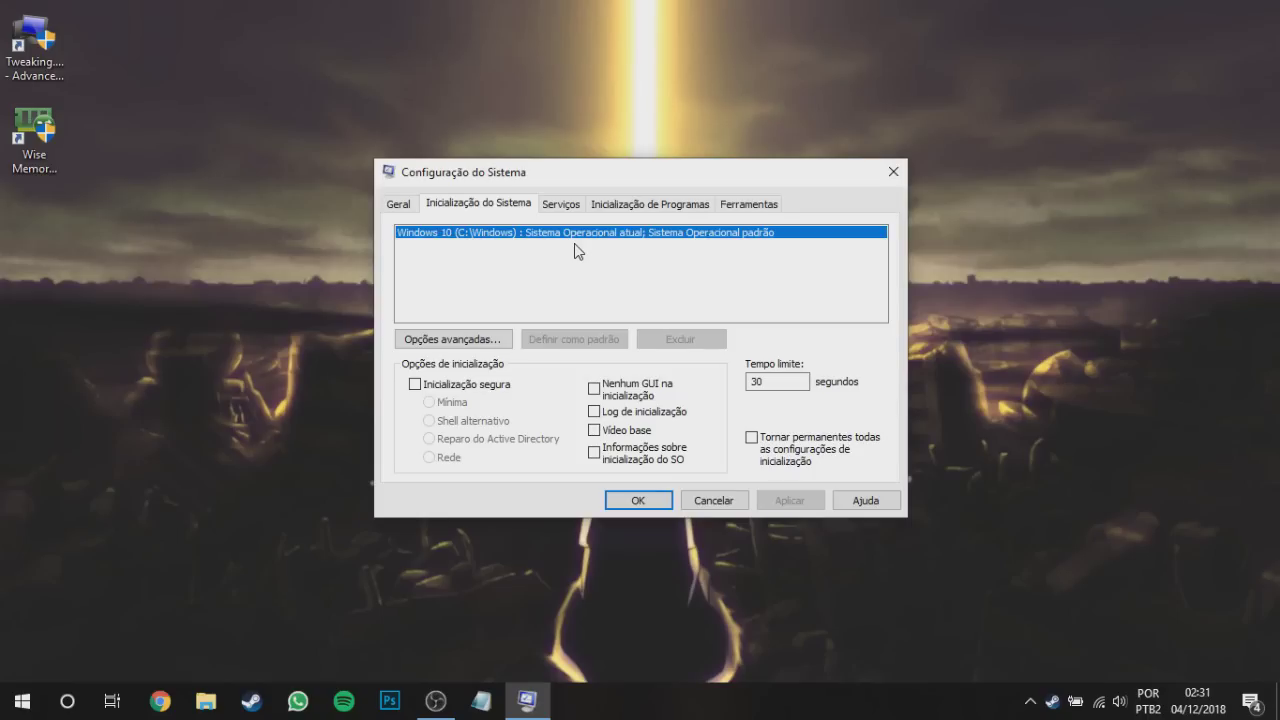
- Disable SideSync 4.0 in Task Manager's startup programs, then close Task Manager and System Configuration
{"action": "left_click", "coordinate": [645, 205]}
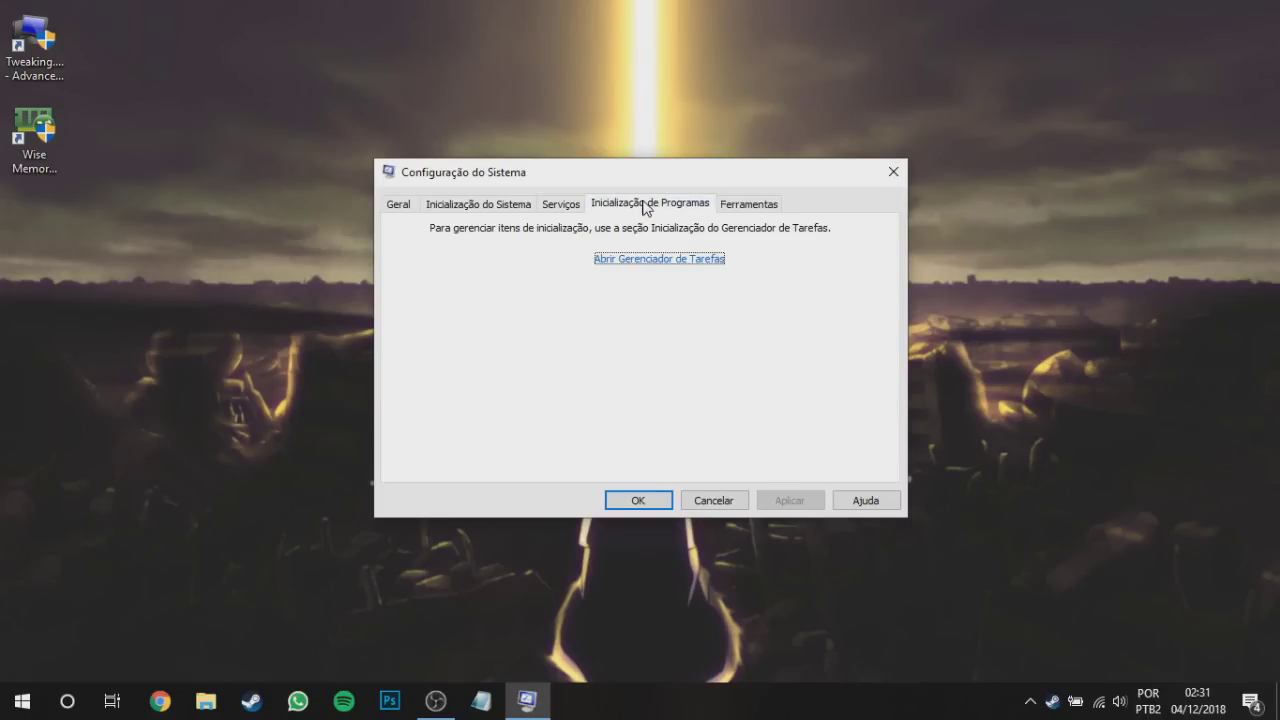
{"action": "left_click", "coordinate": [653, 262]}
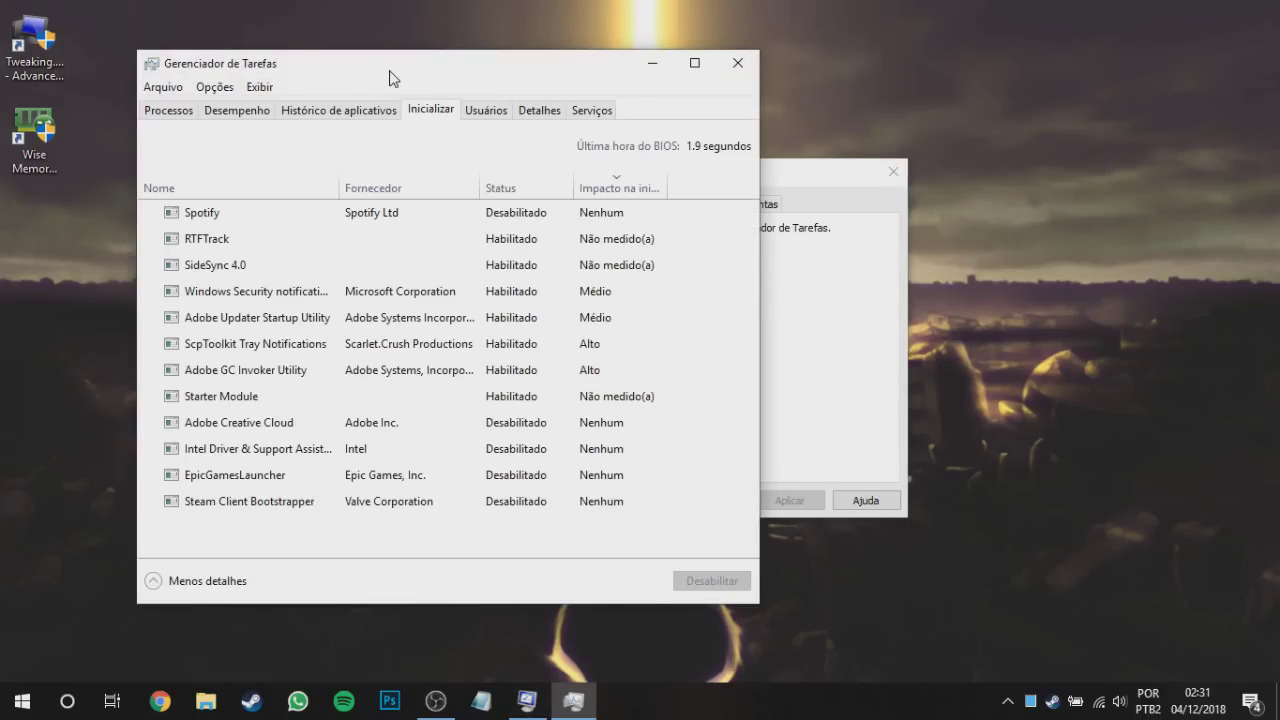
{"action": "left_click_drag", "start_coordinate": [400, 72], "coordinate": [616, 55]}
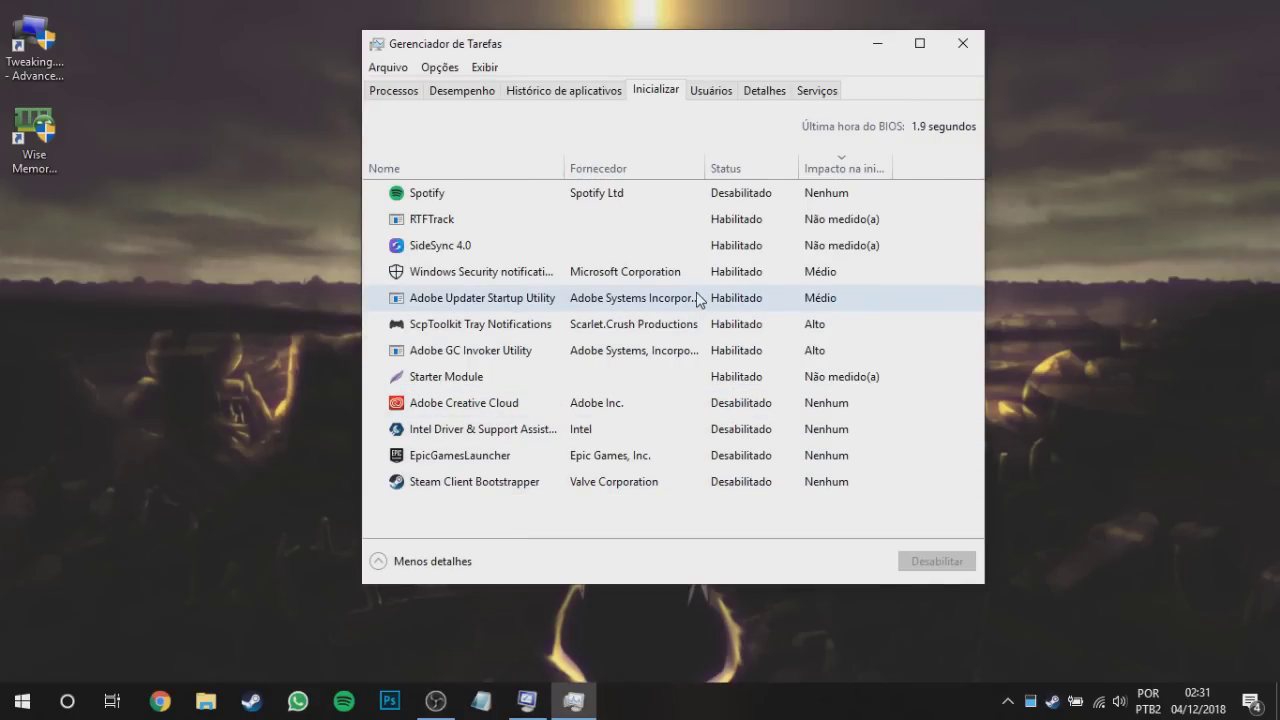
{"action": "left_click", "coordinate": [749, 246]}
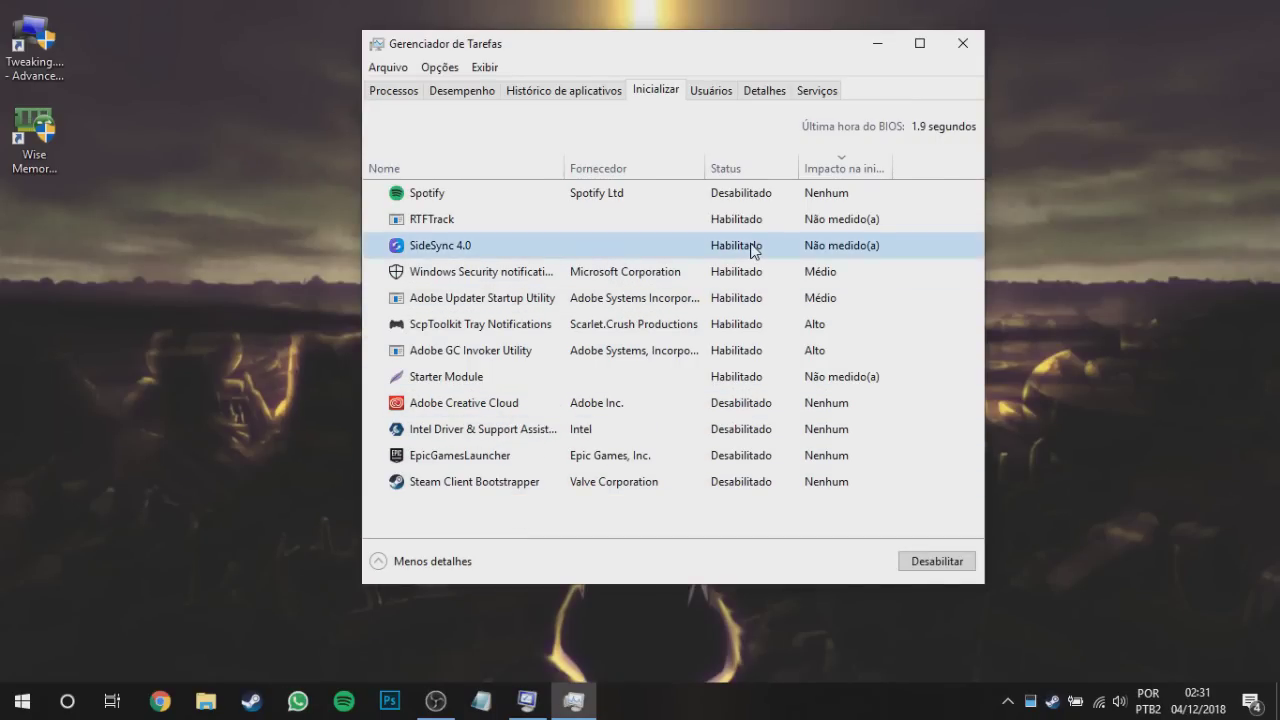
{"action": "left_click", "coordinate": [937, 561]}
{"action": "left_click", "coordinate": [552, 196]}
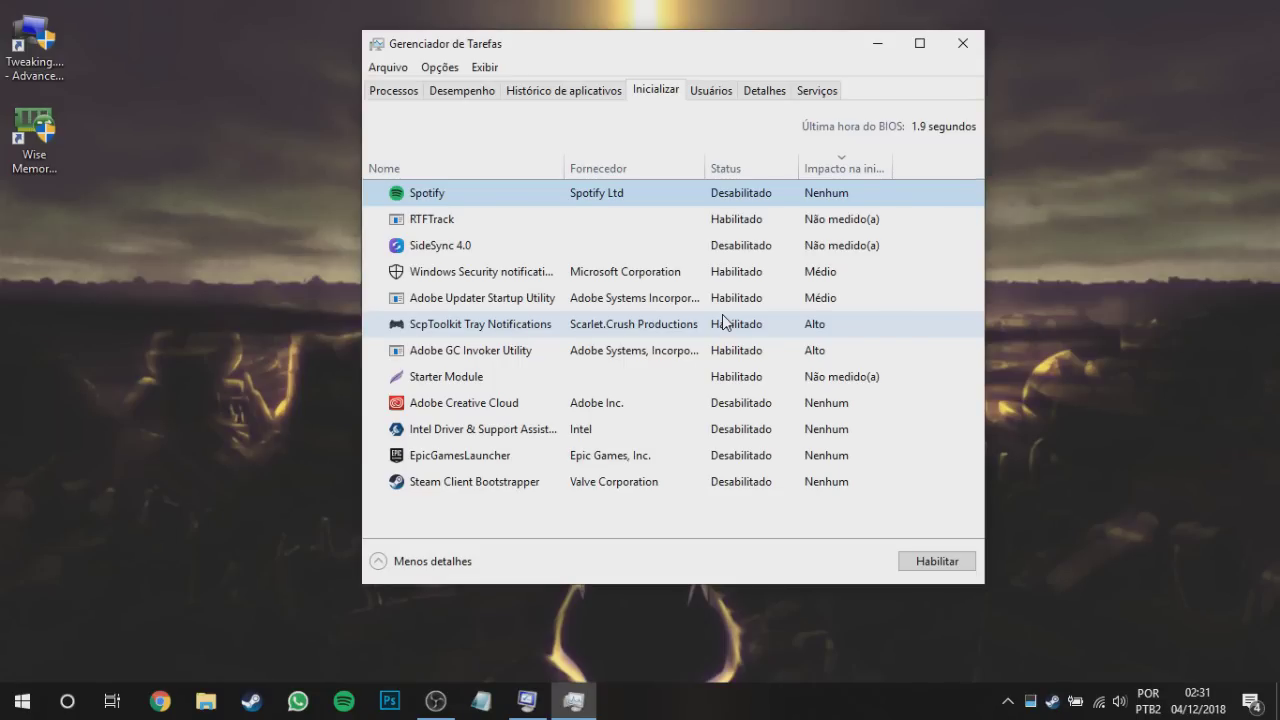
{"action": "left_click", "coordinate": [962, 43]}
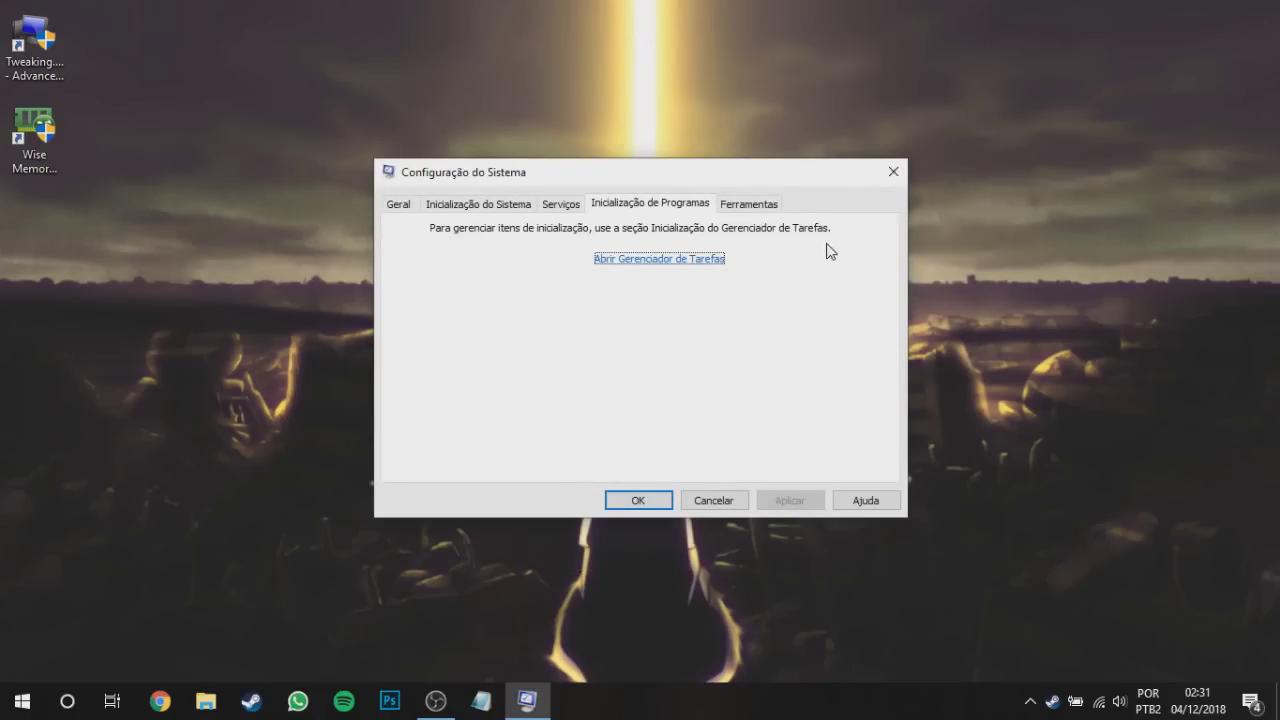
{"action": "key", "text": "Escape"}
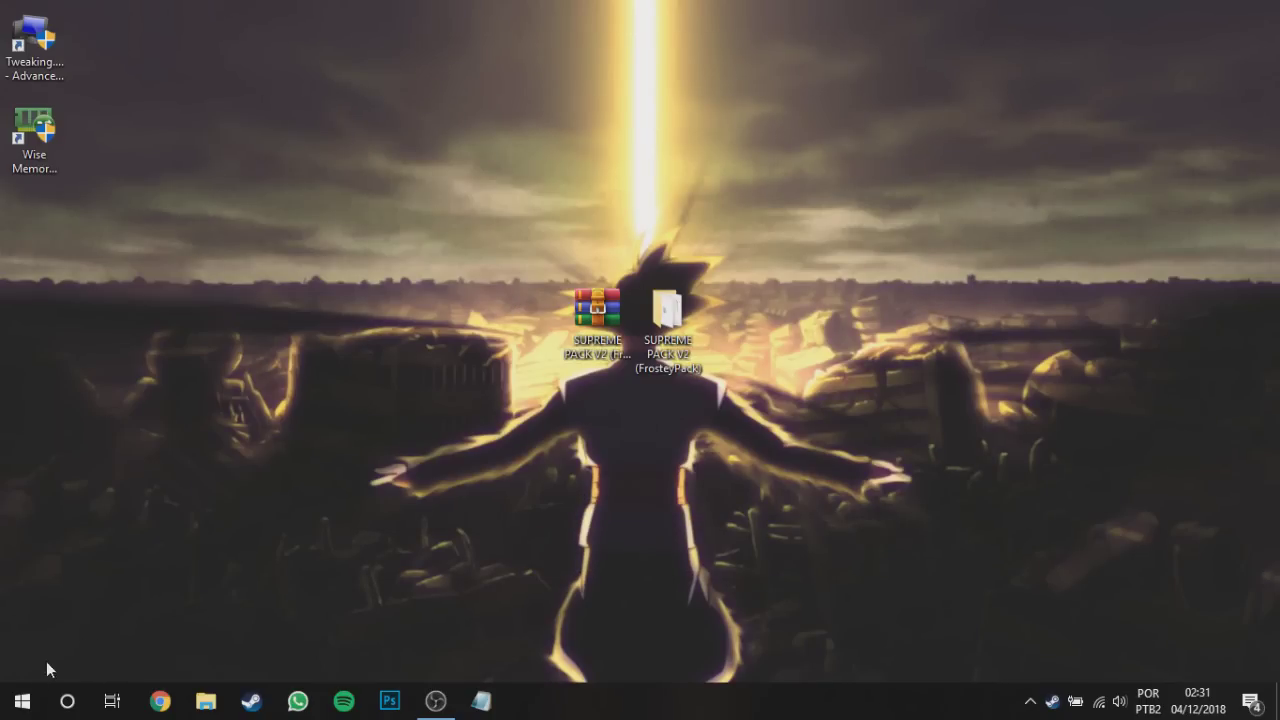
- Examine the uninstall and unpin options offered for the Photos, Netflix and cow game tiles in the Start menu
{"action": "left_click", "coordinate": [22, 703]}
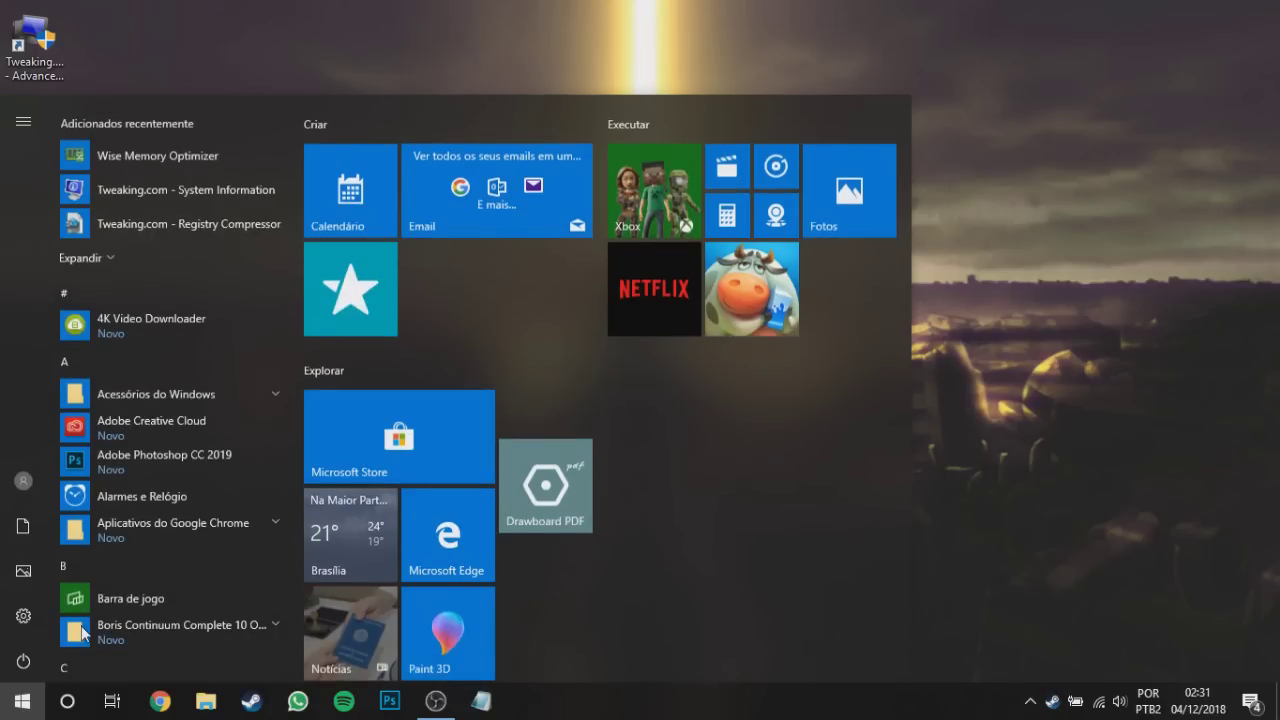
{"action": "scroll", "coordinate": [180, 600], "scroll_direction": "down", "scroll_amount": 5}
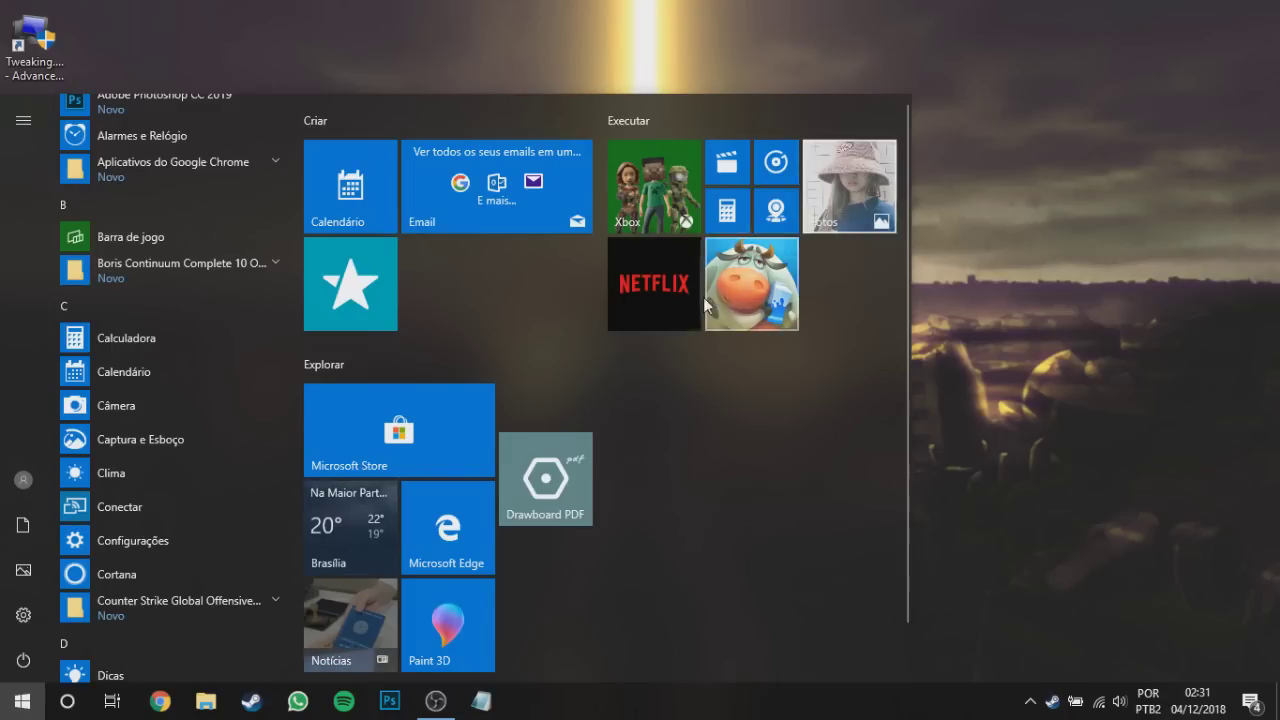
{"action": "right_click", "coordinate": [843, 177]}
{"action": "left_click", "coordinate": [477, 323]}
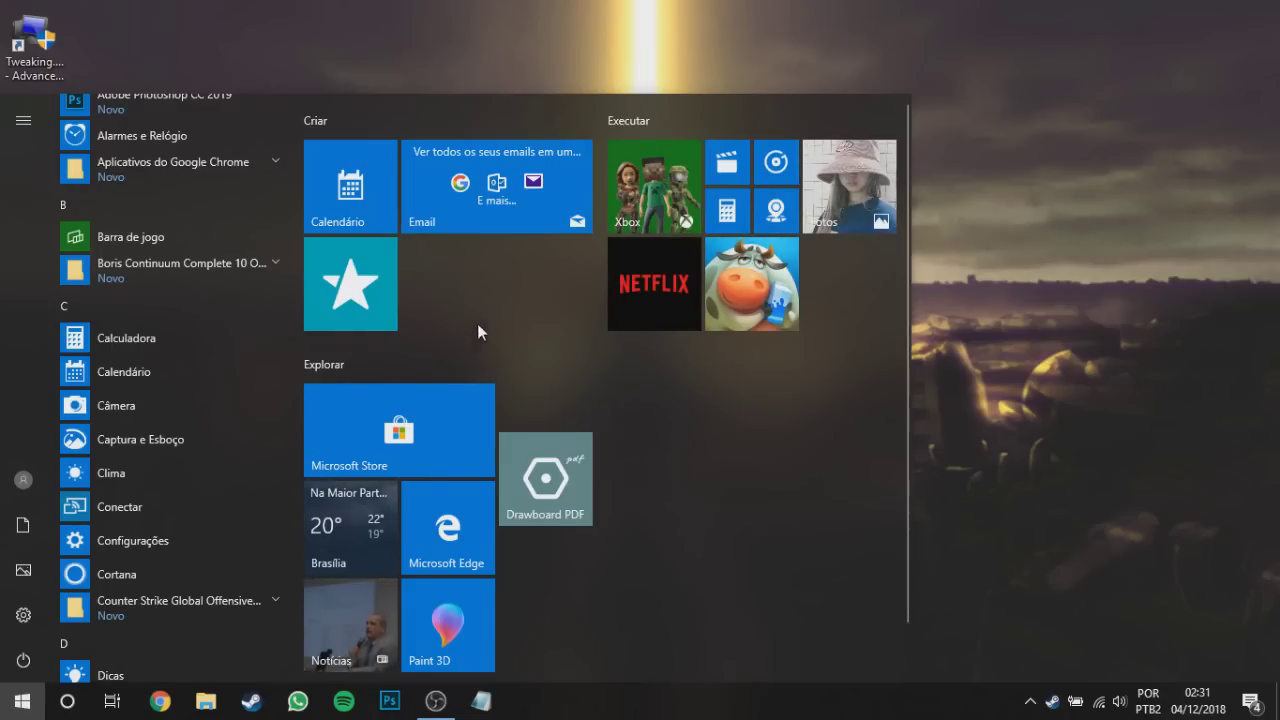
{"action": "right_click", "coordinate": [621, 290]}
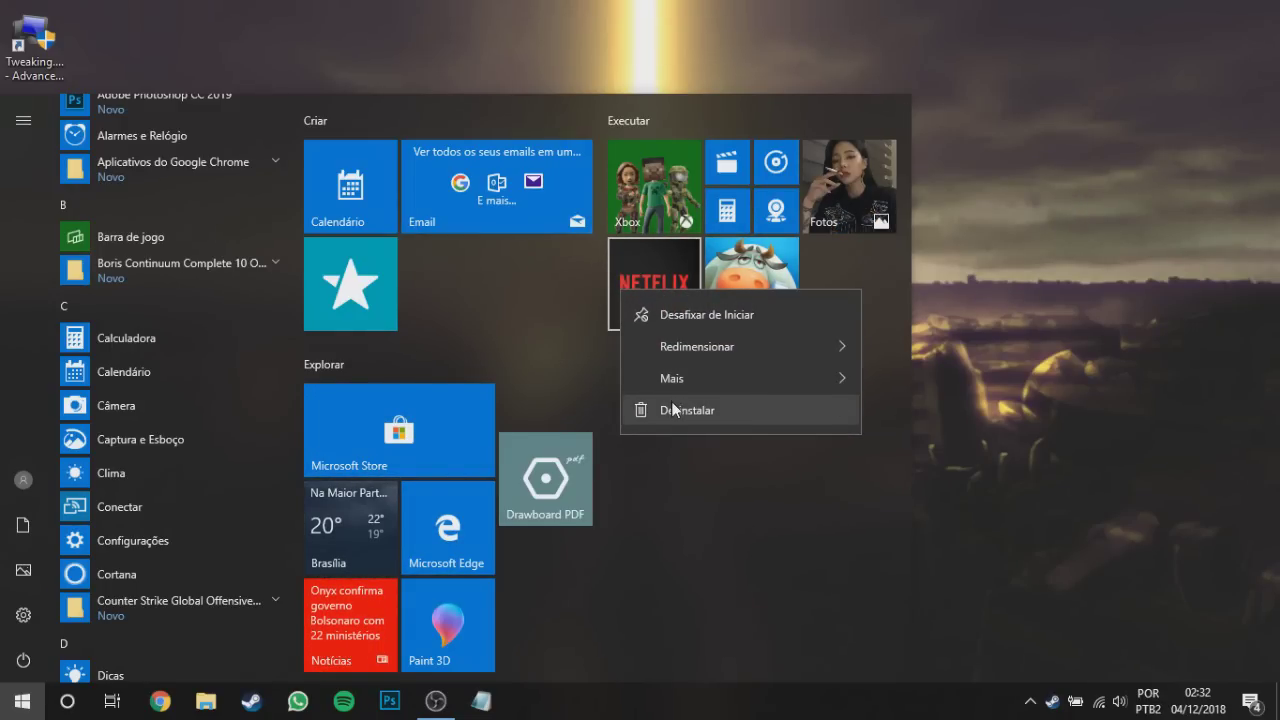
{"action": "left_click", "coordinate": [512, 310]}
{"action": "right_click", "coordinate": [771, 273]}
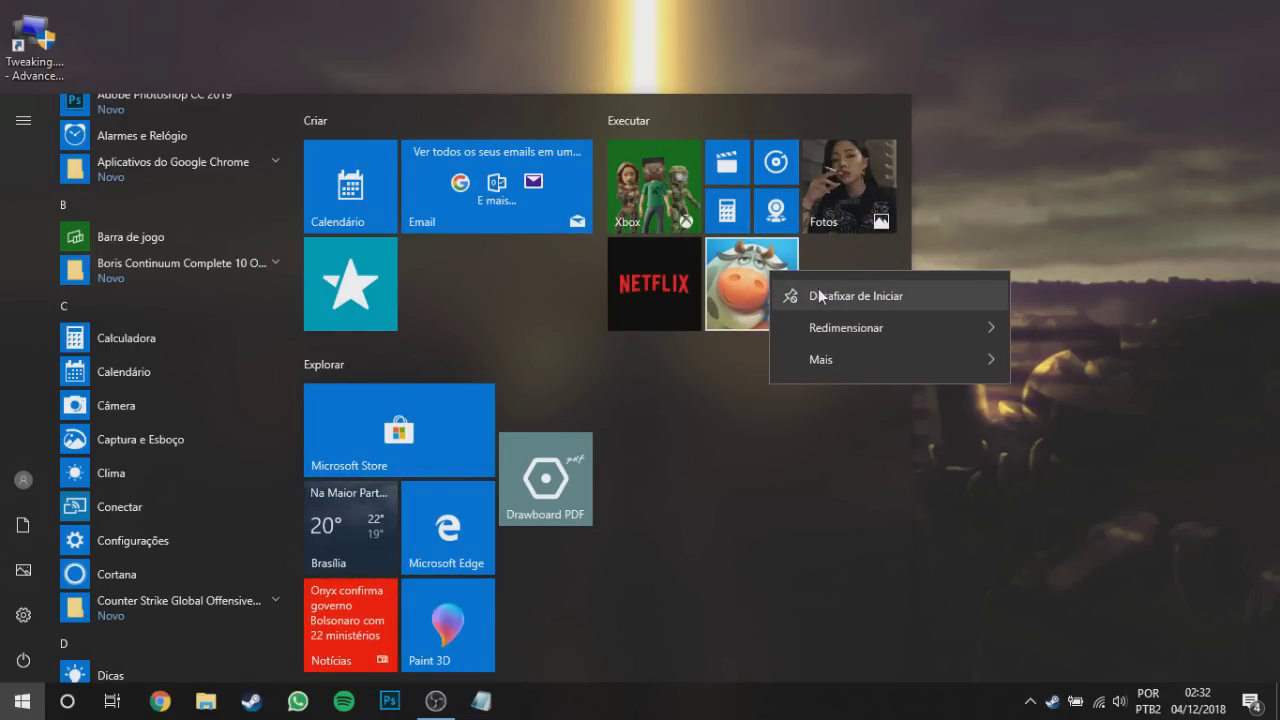
{"action": "left_click", "coordinate": [503, 323]}
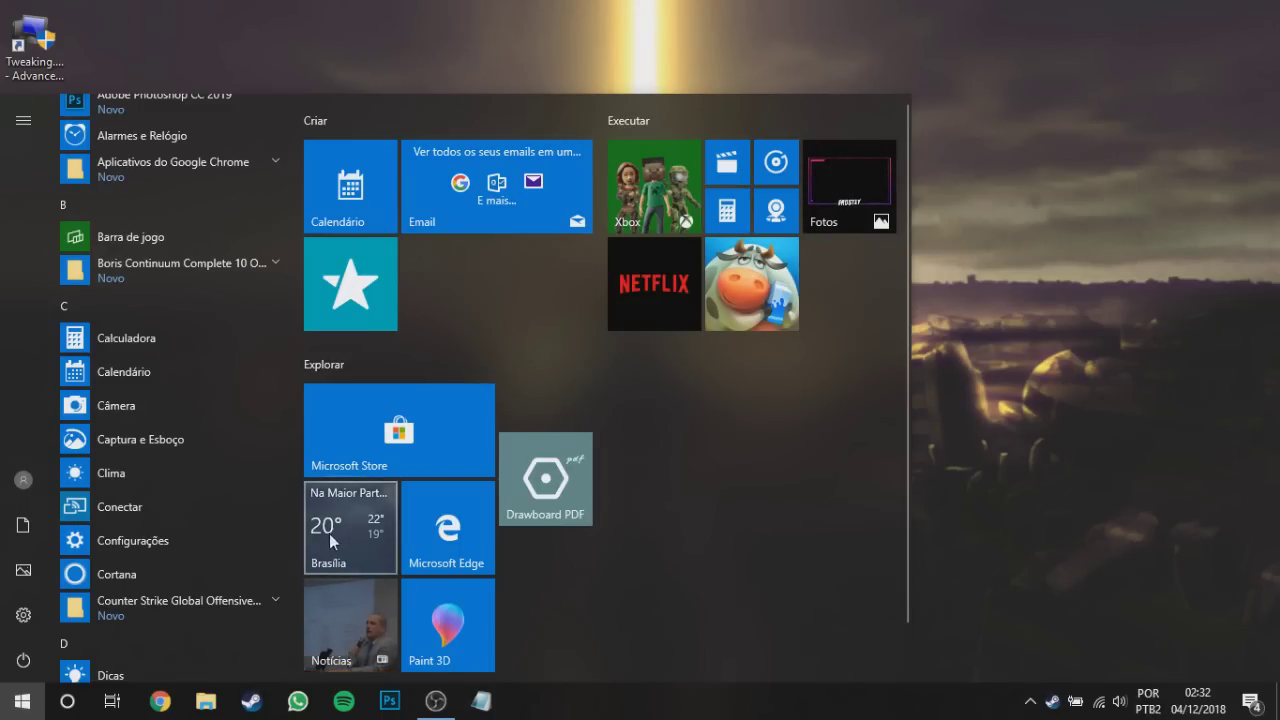
- Search Windows for "xbox", open the game bar controller settings, and reposition the Settings window on the desktop
{"action": "left_click", "coordinate": [70, 702]}
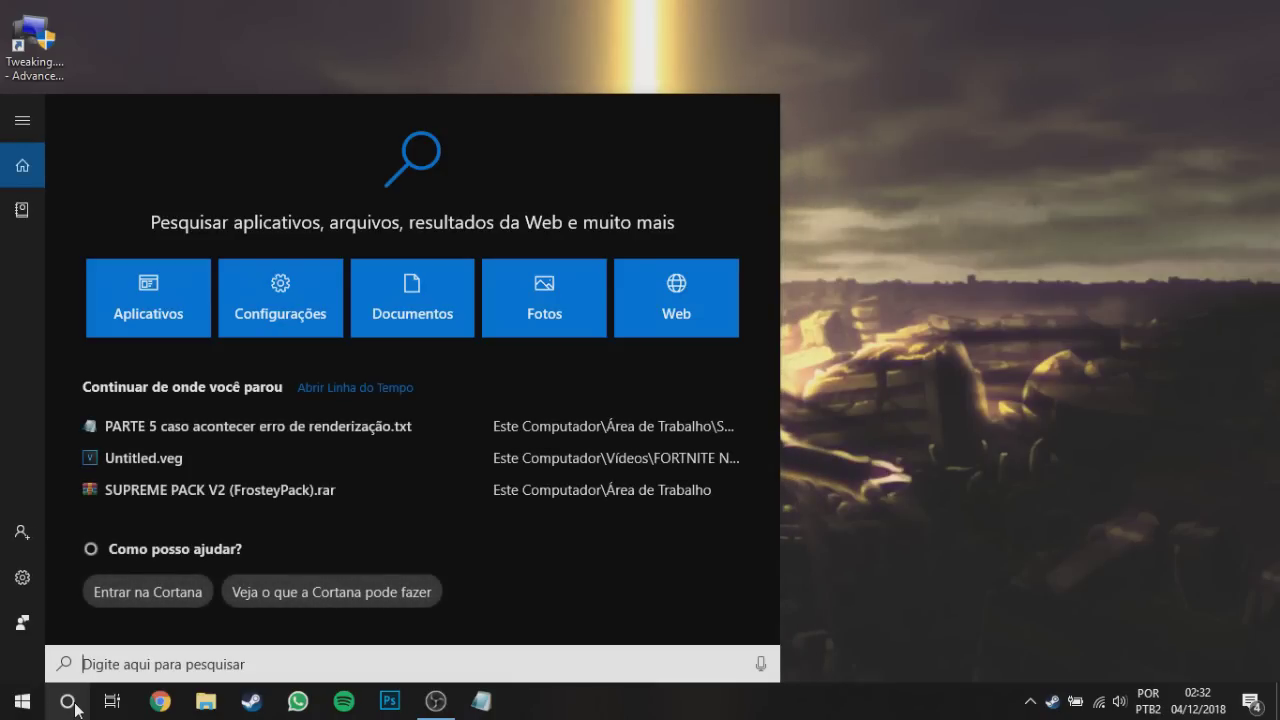
{"action": "type", "text": "xbox"}
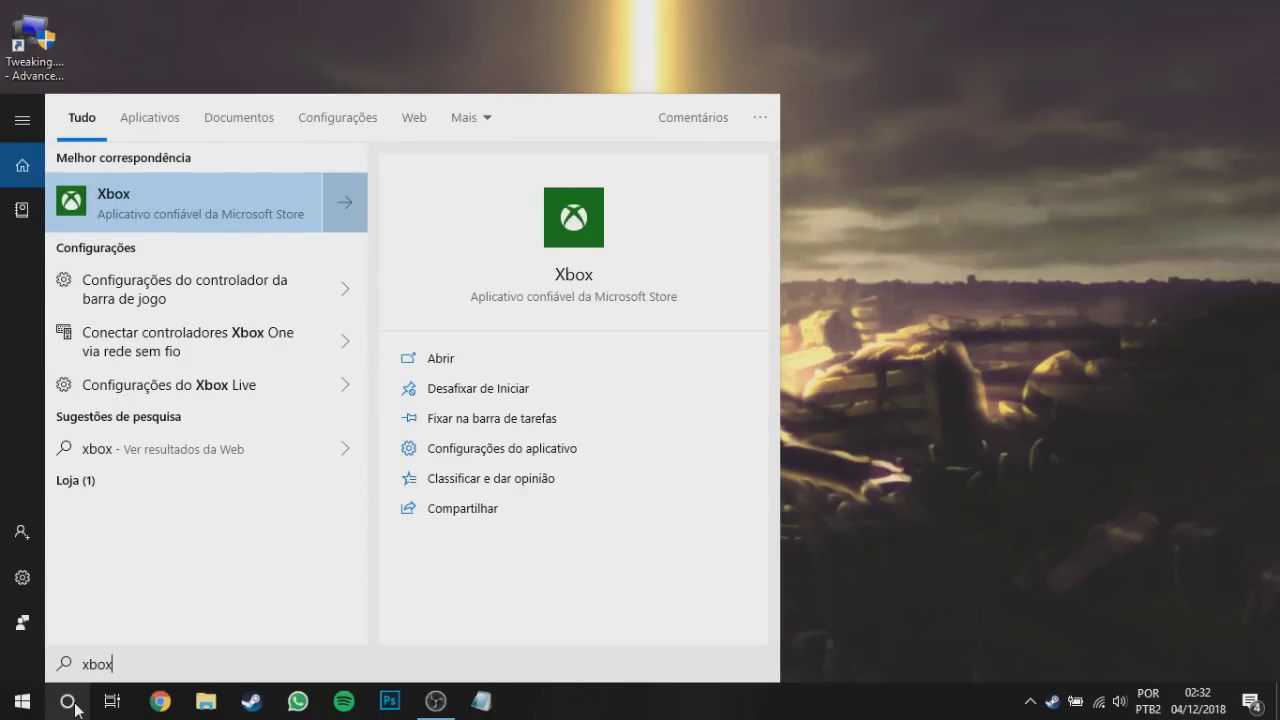
{"action": "left_click", "coordinate": [170, 290]}
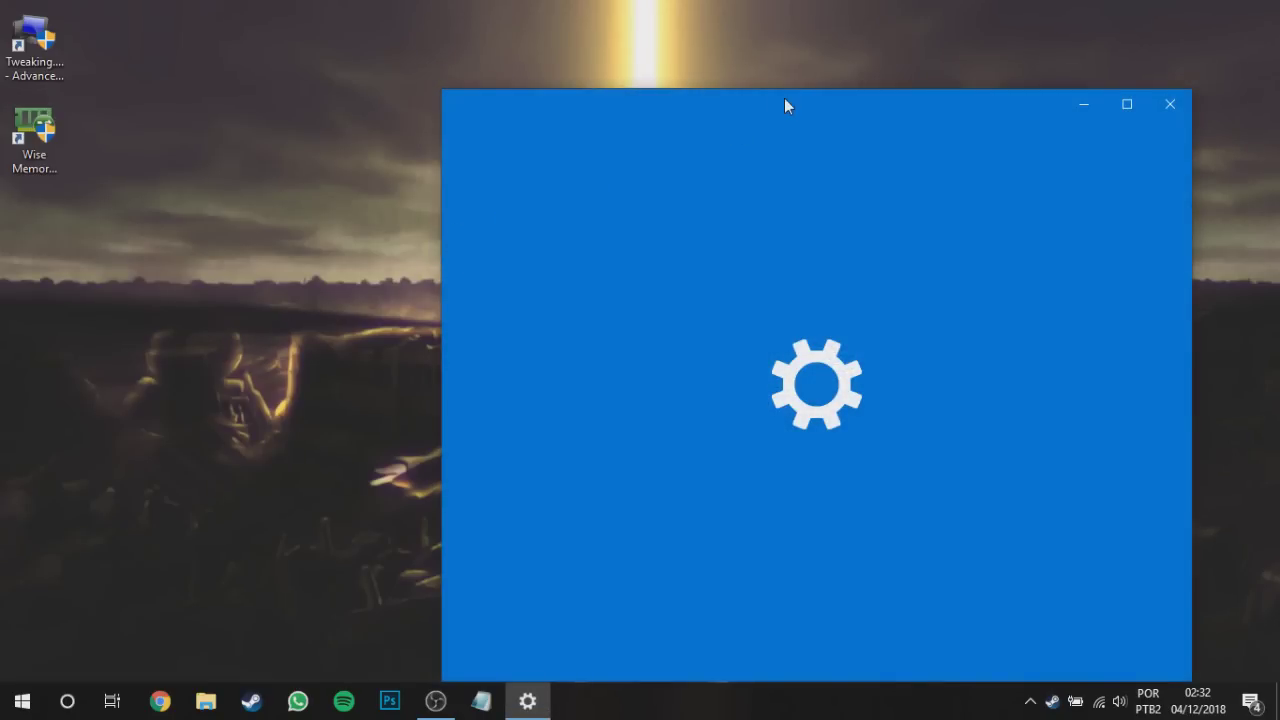
{"action": "left_click_drag", "start_coordinate": [785, 100], "coordinate": [643, 83]}
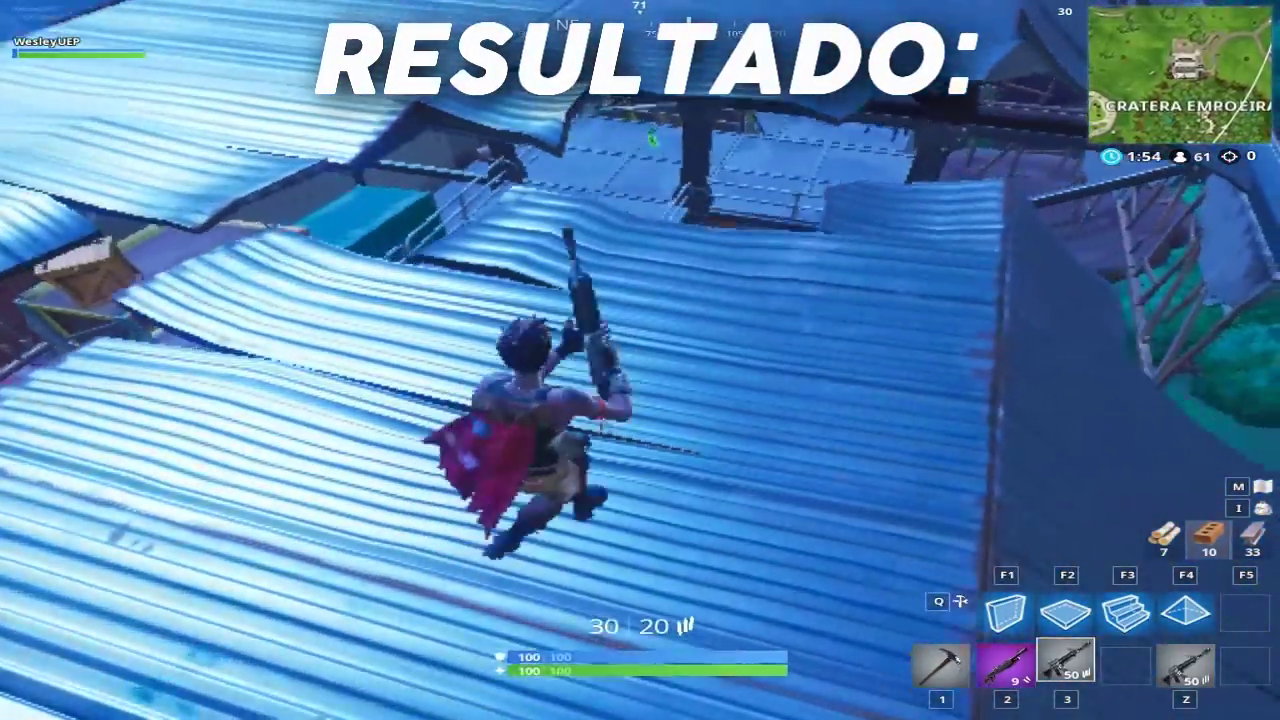
{"action": "key", "text": "2"}
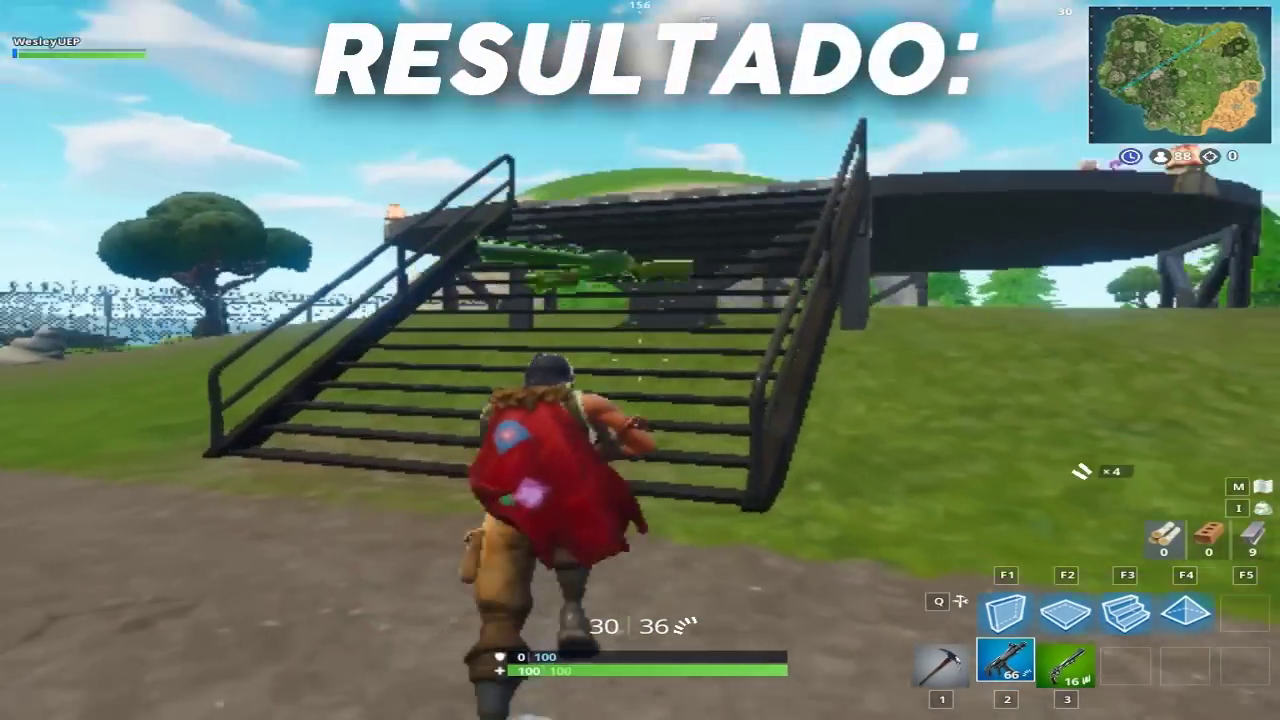
{"action": "key", "text": "3"}
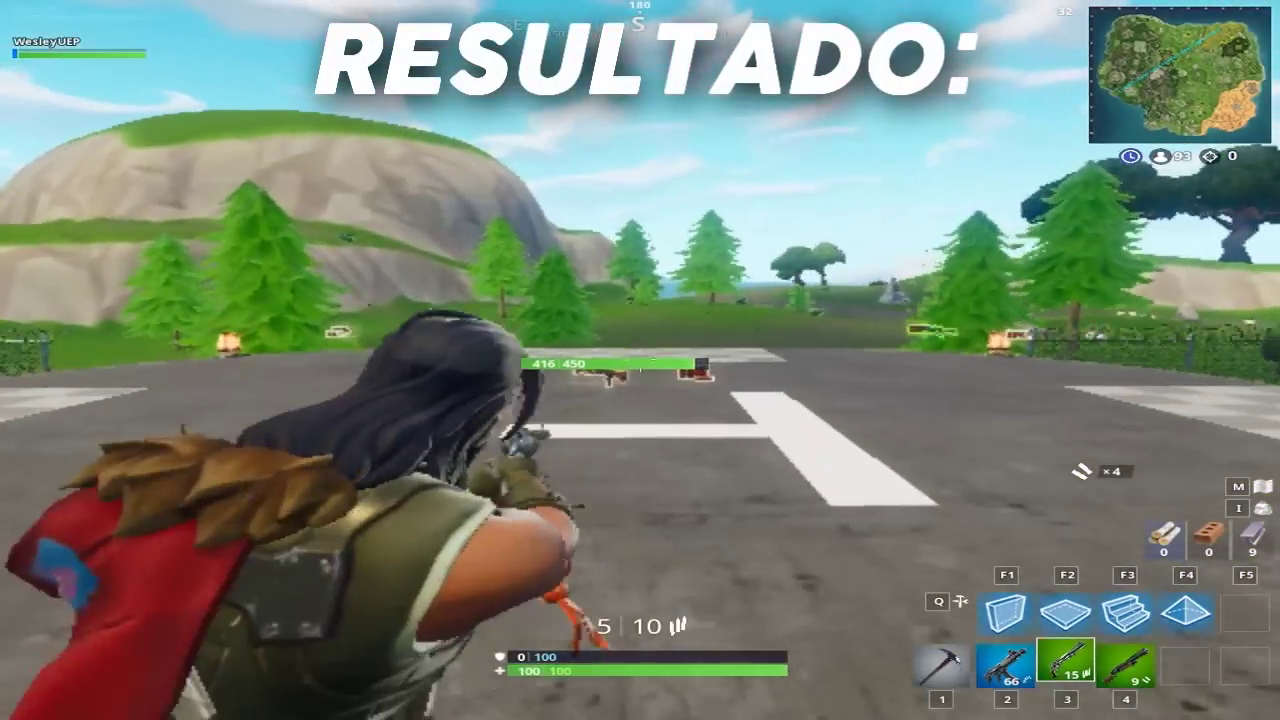
{"action": "key", "text": "w"}
{"action": "key", "text": "e"}
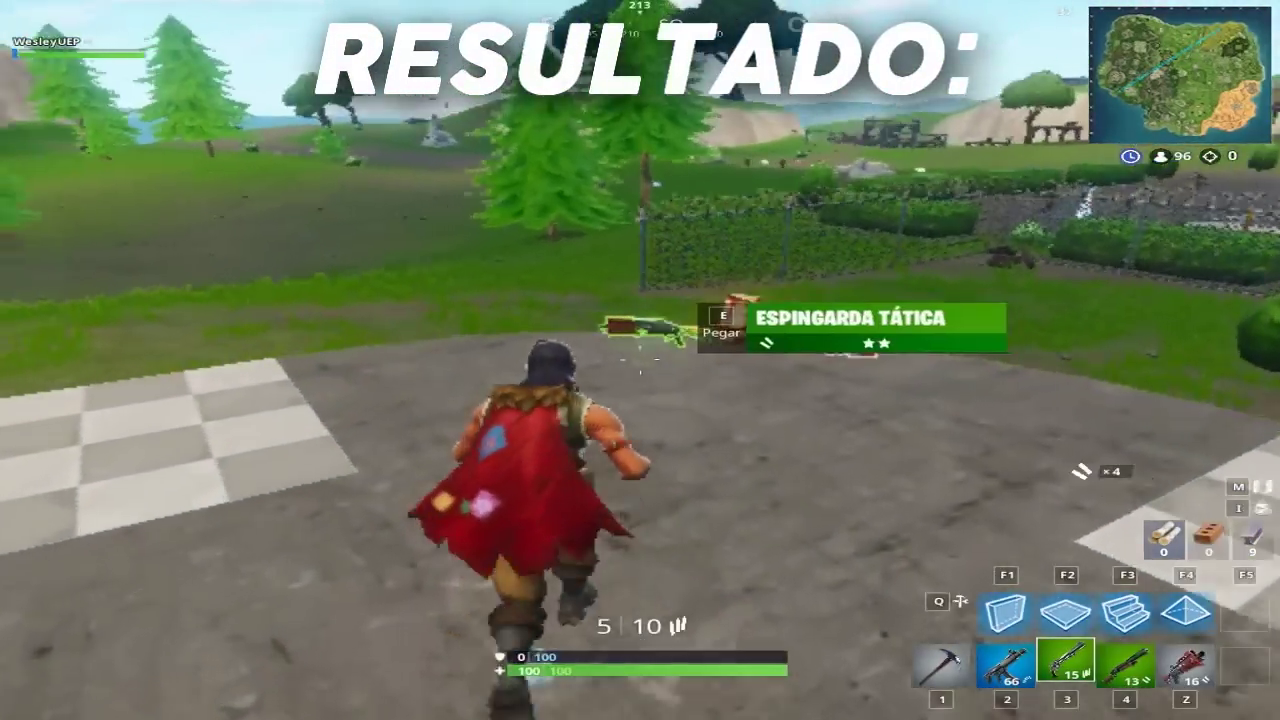
{"action": "key", "text": "w"}
{"action": "key", "text": "e"}
{"action": "key", "text": "1"}
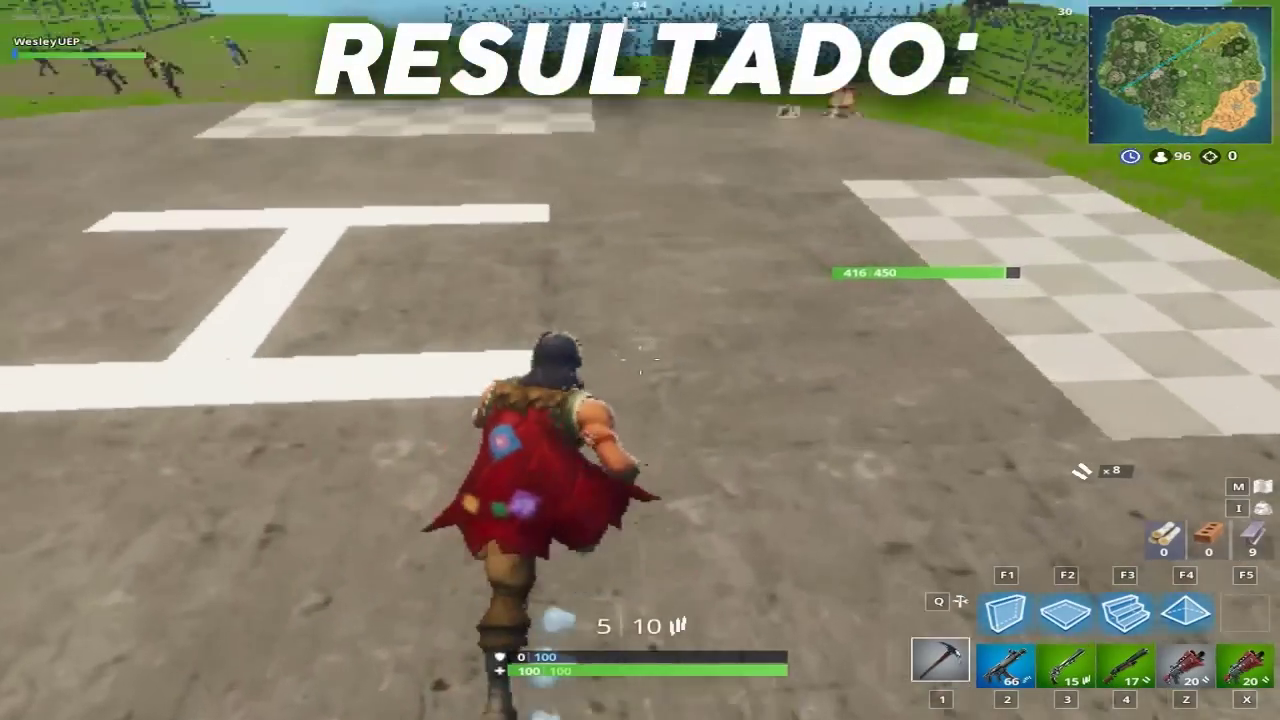
{"action": "left_click", "coordinate": [640, 360]}
{"action": "key", "text": "2"}
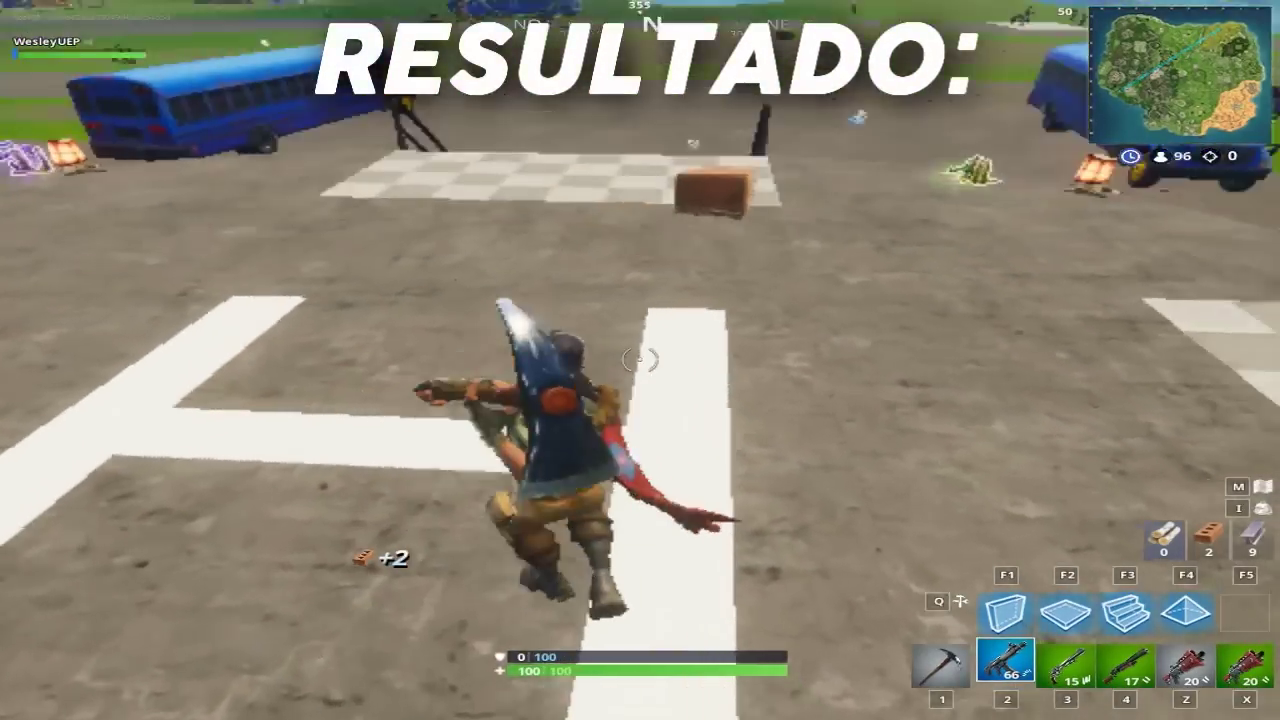
{"action": "key", "text": "w"}
{"action": "key", "text": "4"}
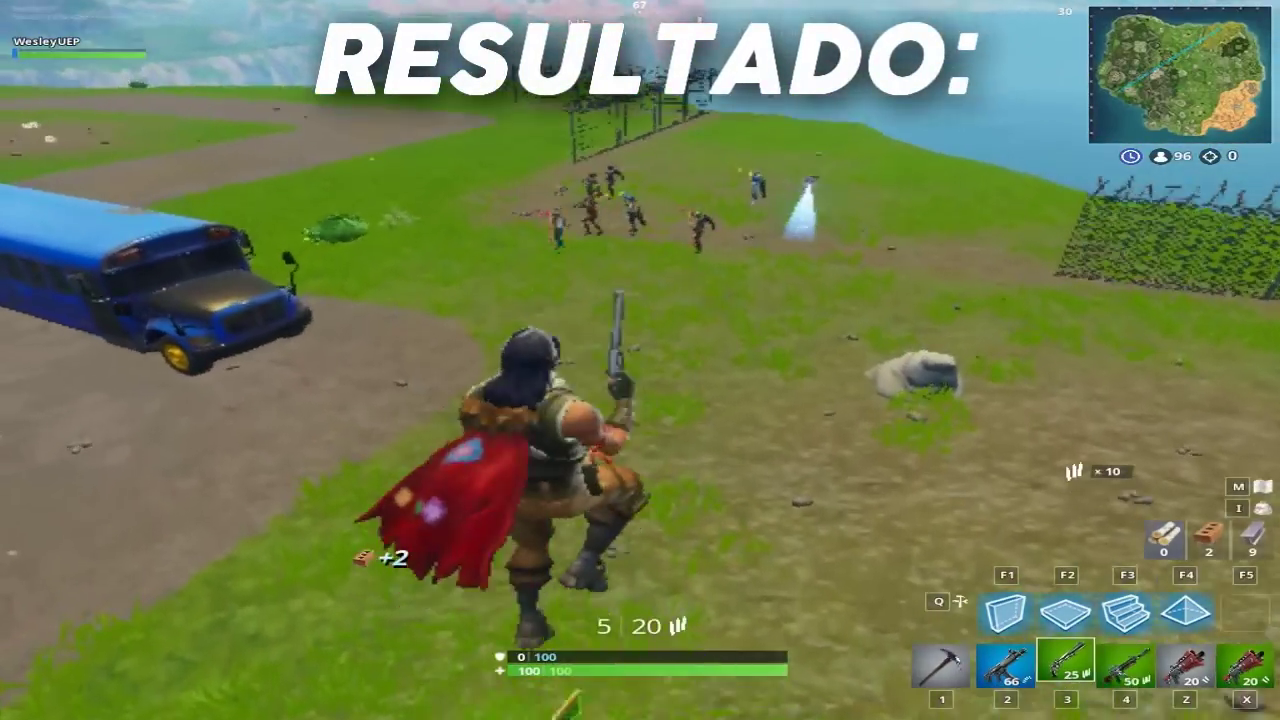
{"action": "key", "text": "w"}
{"action": "key", "text": "3"}
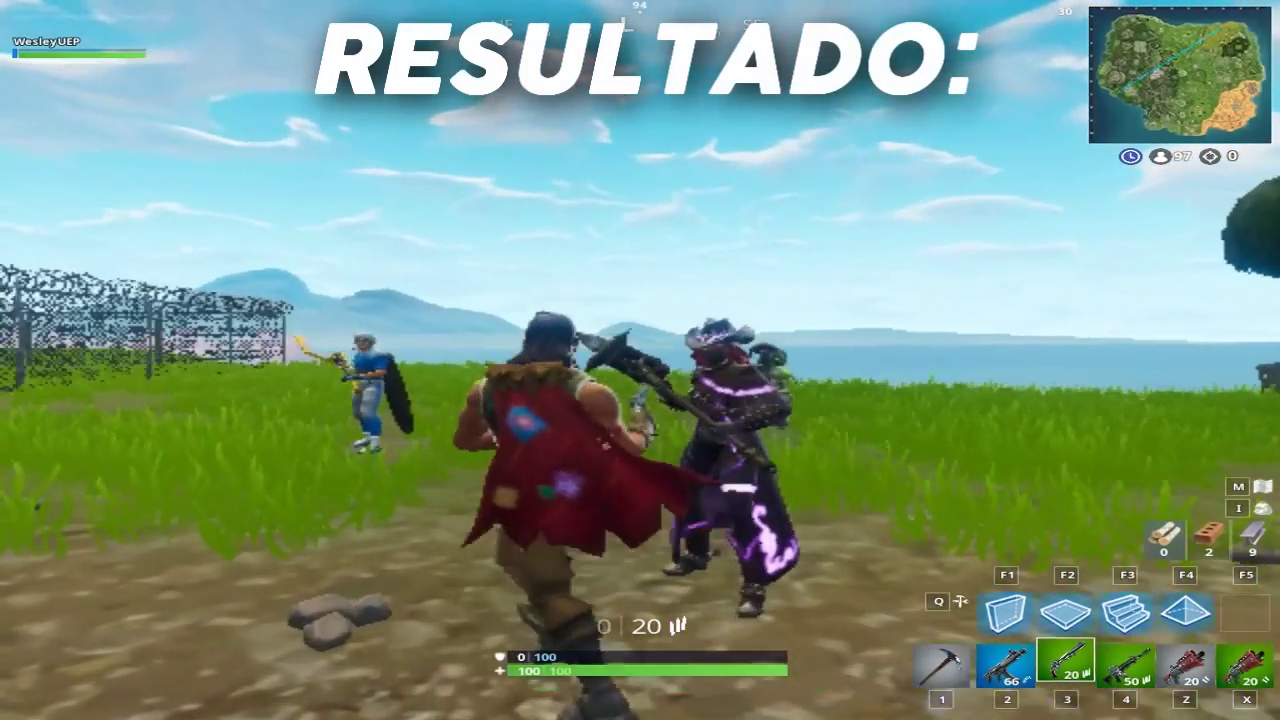
{"action": "key", "text": "b"}
{"action": "left_click", "coordinate": [657, 286]}
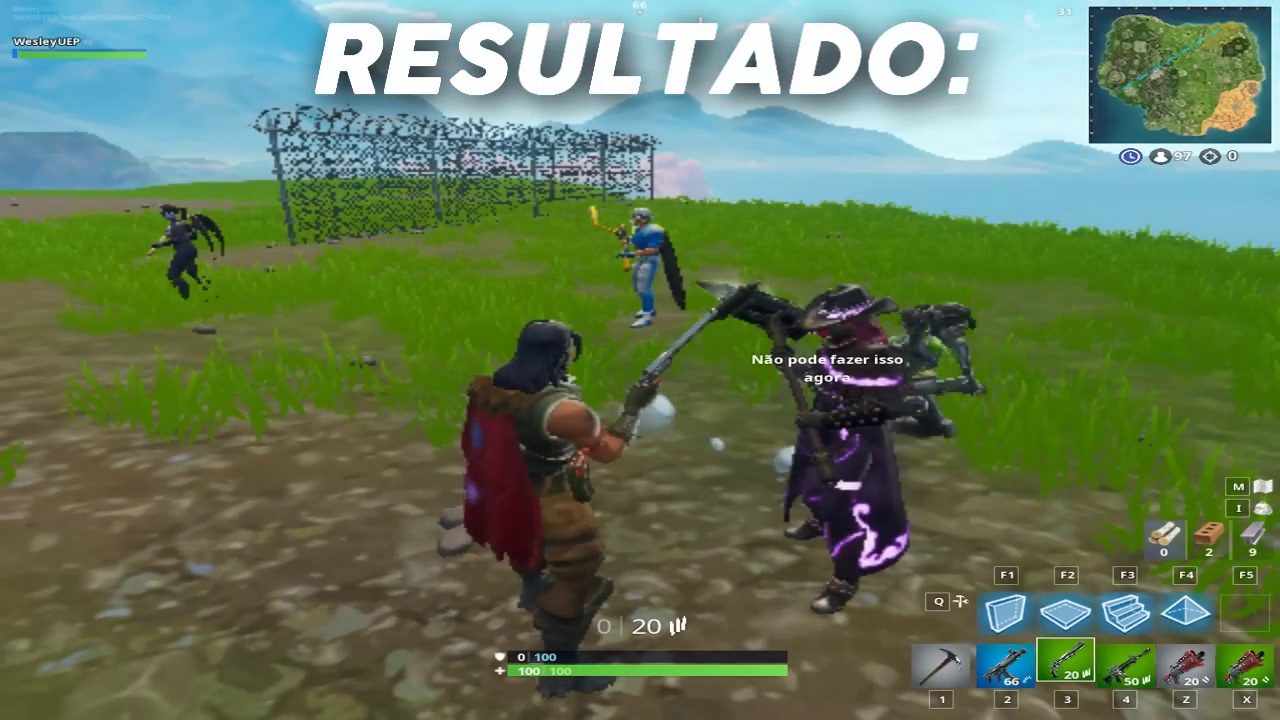
{"action": "key", "text": "b"}
{"action": "left_click", "coordinate": [700, 355]}
{"action": "key", "text": "b"}
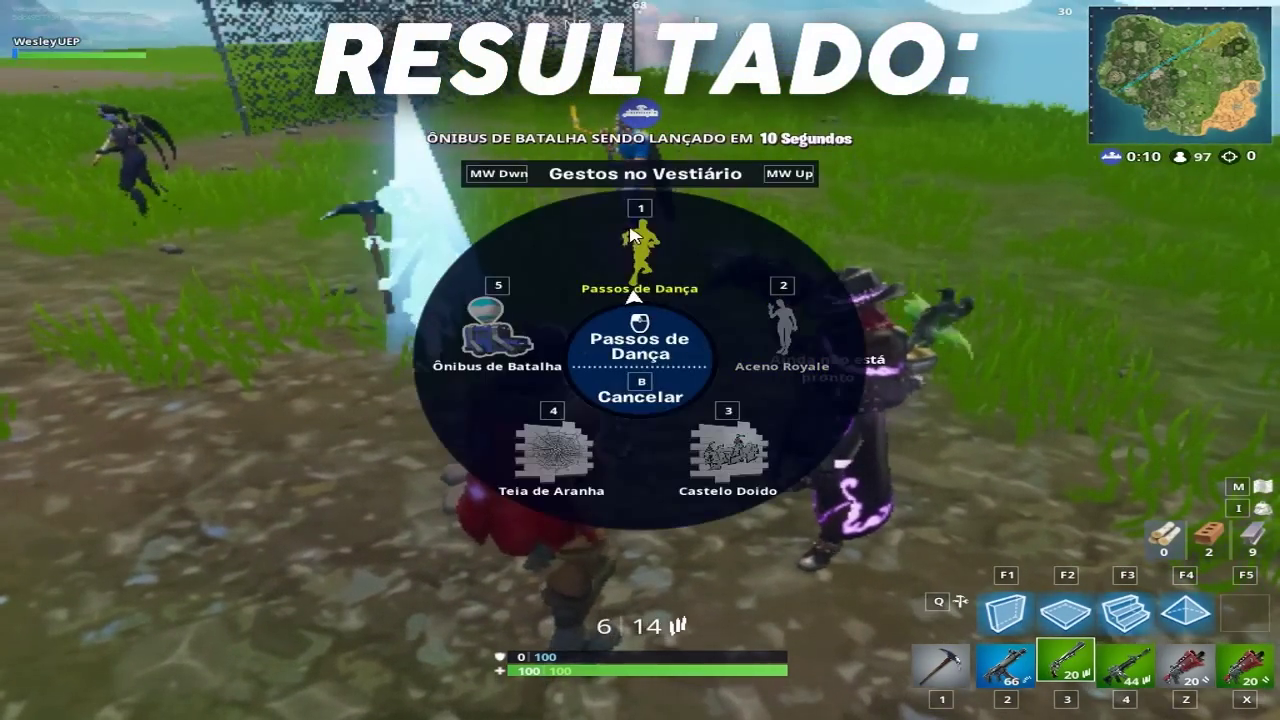
{"action": "left_click", "coordinate": [632, 235]}
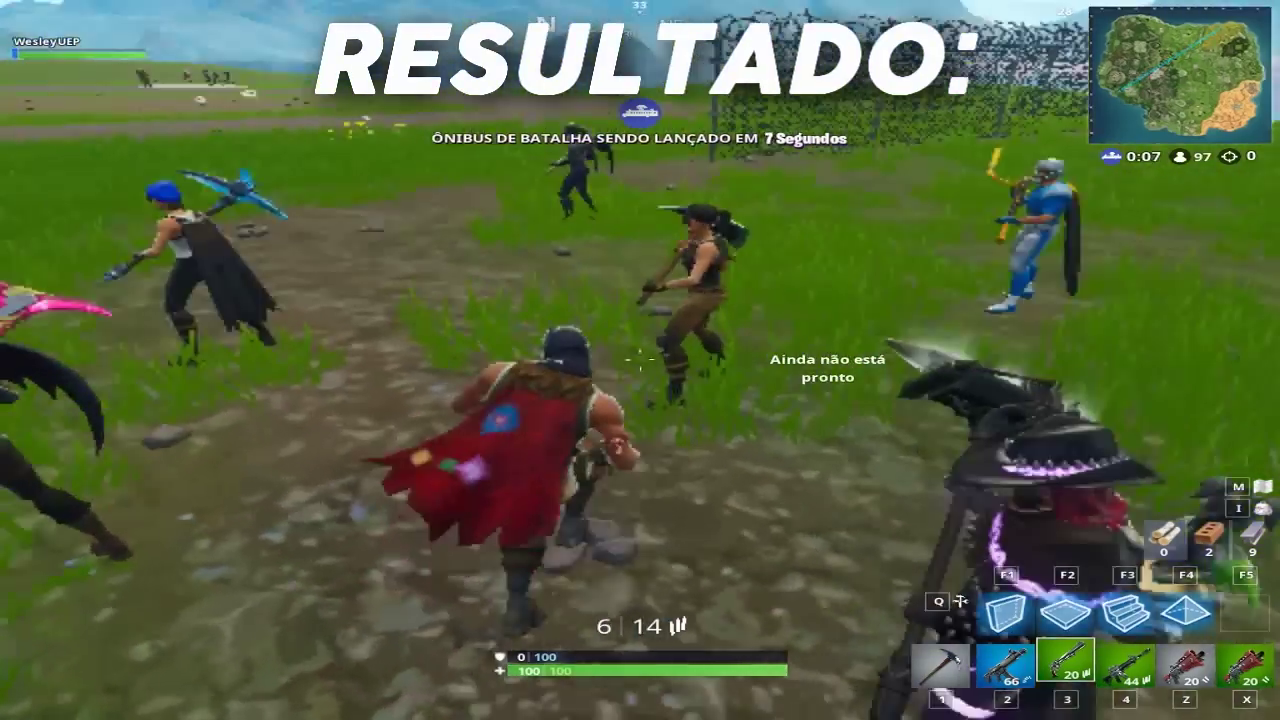
{"action": "key", "text": "2"}
{"action": "left_click", "coordinate": [640, 360]}
{"action": "left_click", "coordinate": [640, 360]}
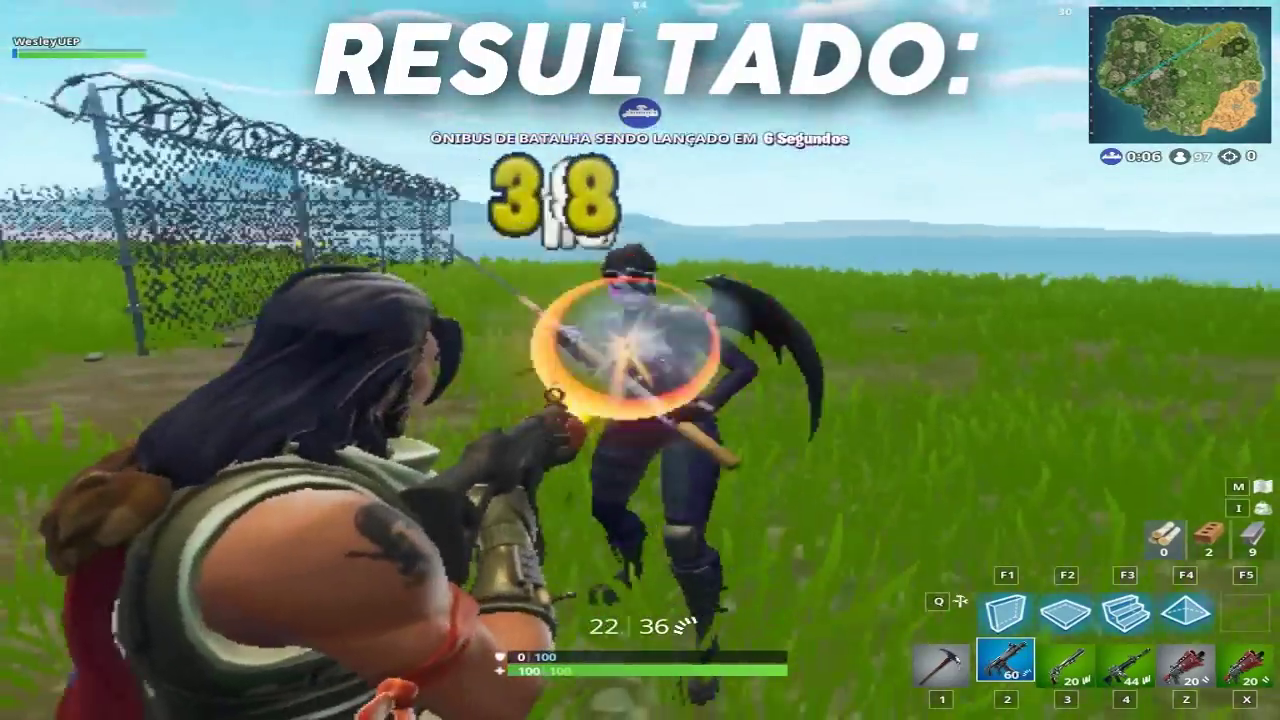
{"action": "left_click", "coordinate": [640, 360]}
{"action": "left_click", "coordinate": [640, 360]}
{"action": "left_click", "coordinate": [640, 360]}
{"action": "left_click", "coordinate": [640, 360]}
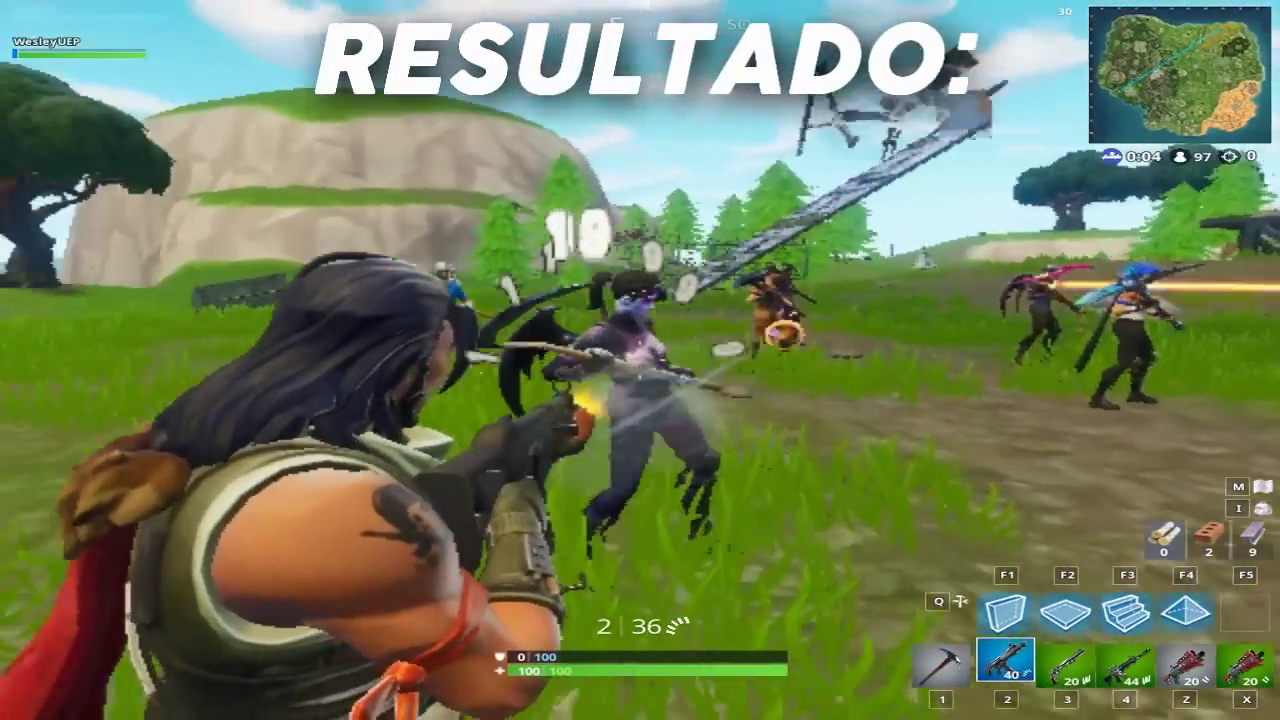
{"action": "key", "text": "3"}
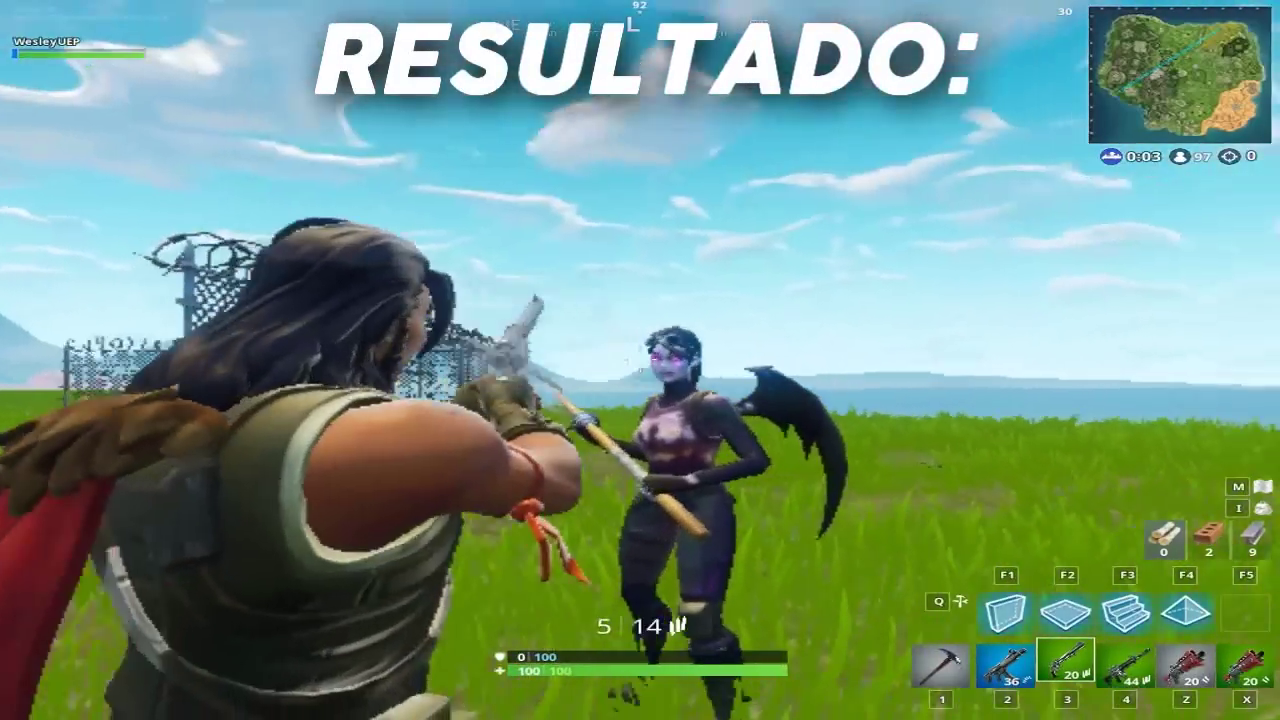
{"action": "left_click", "coordinate": [640, 360]}
{"action": "left_click", "coordinate": [640, 360]}
{"action": "left_click", "coordinate": [640, 360]}
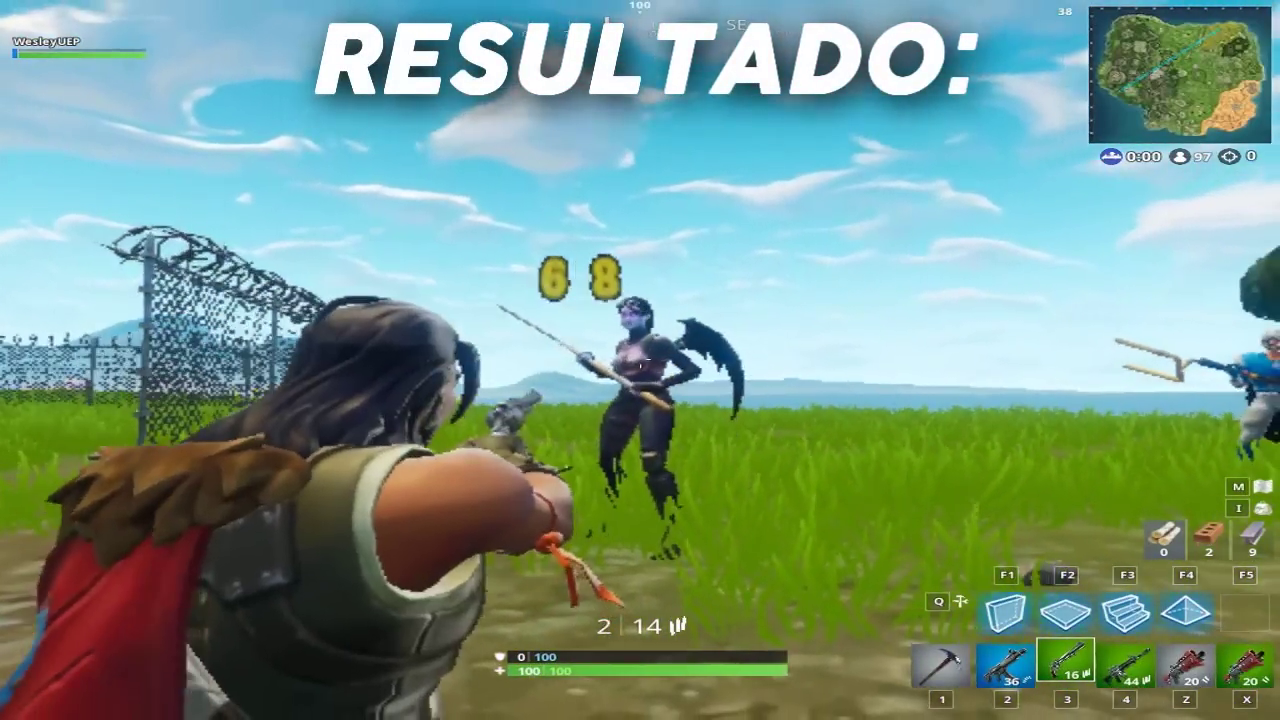
{"action": "left_click", "coordinate": [640, 360]}
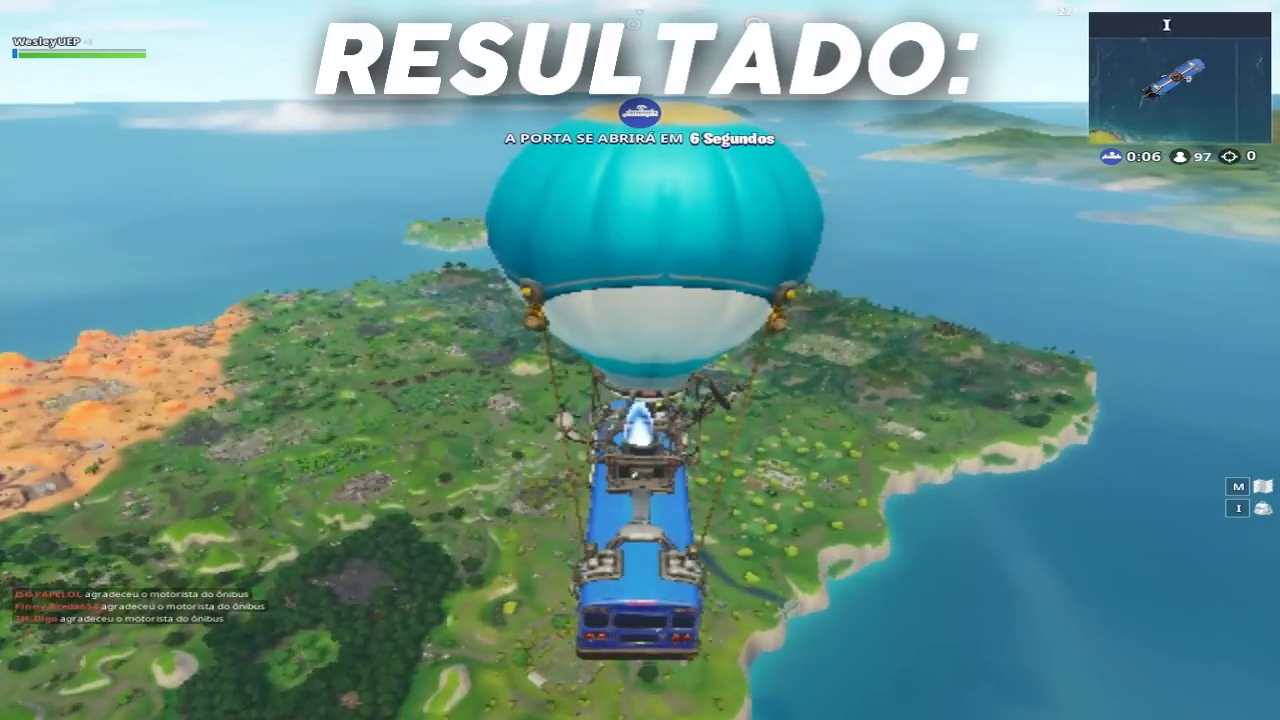